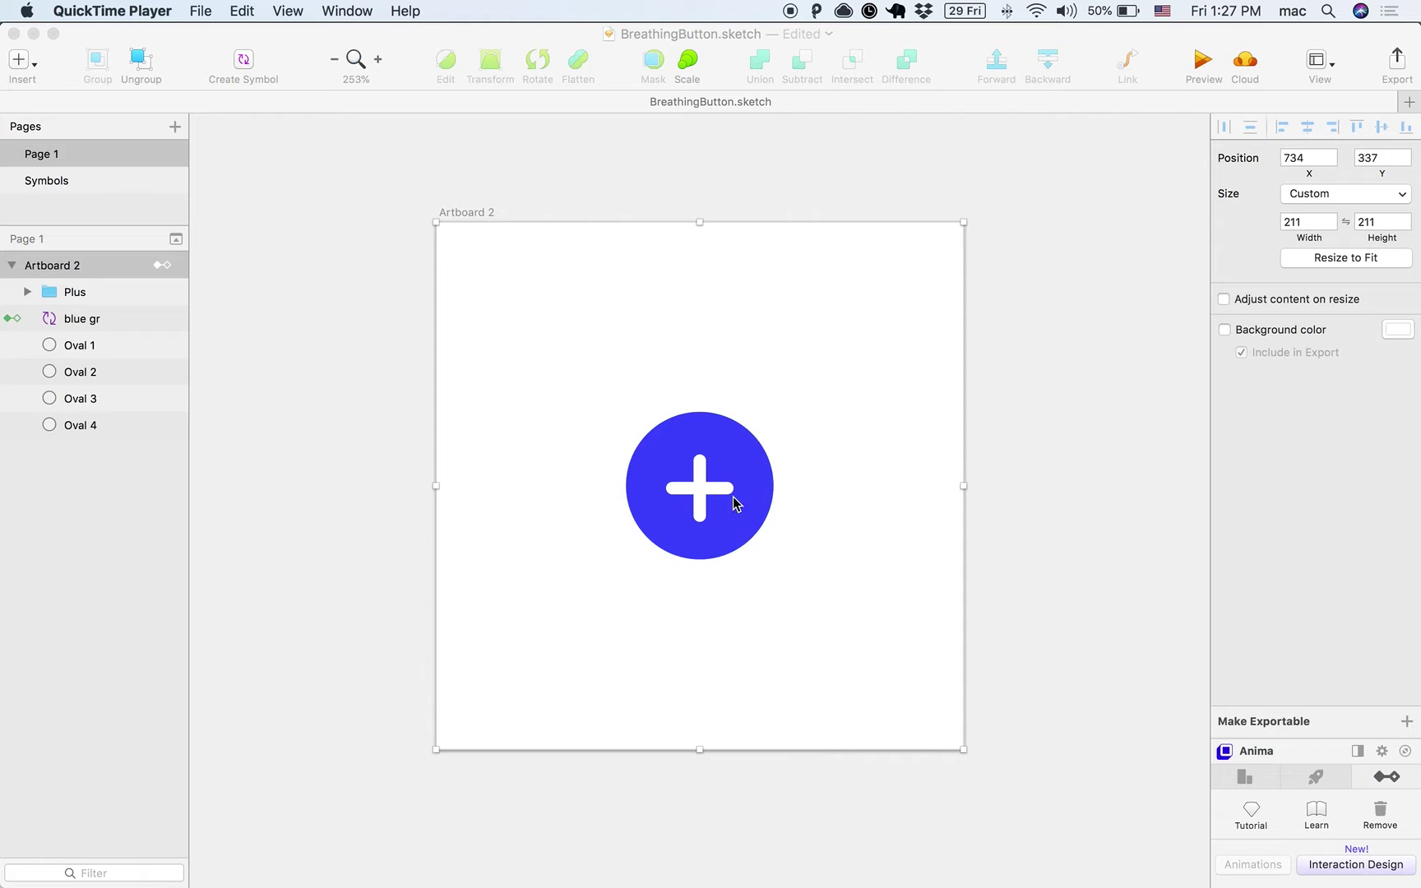
Bring Sketch forward and open the Anima component menu on Artboard 2's layer row.
left_click(306, 267)
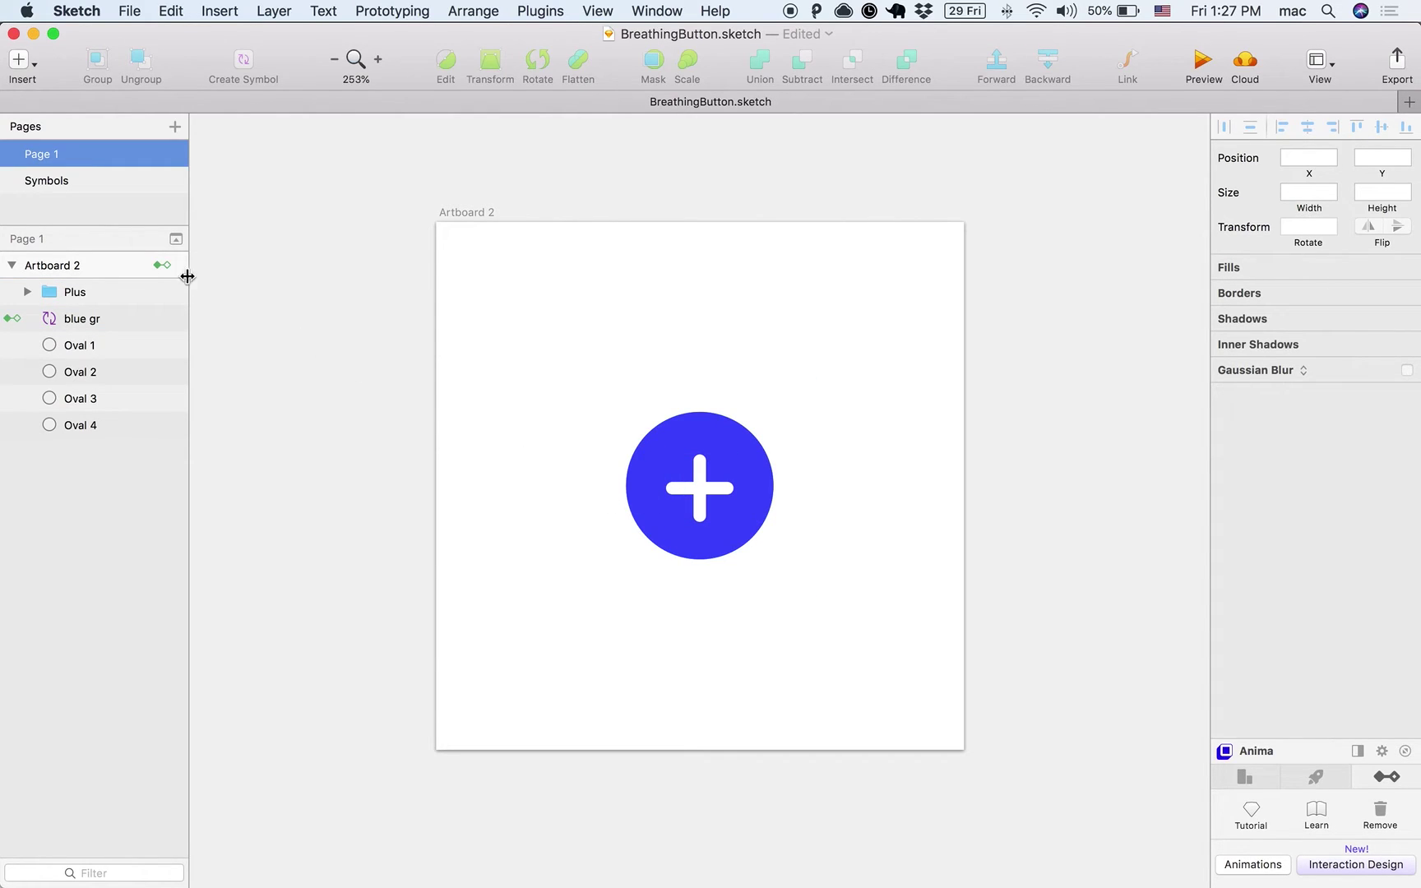
left_click(162, 268)
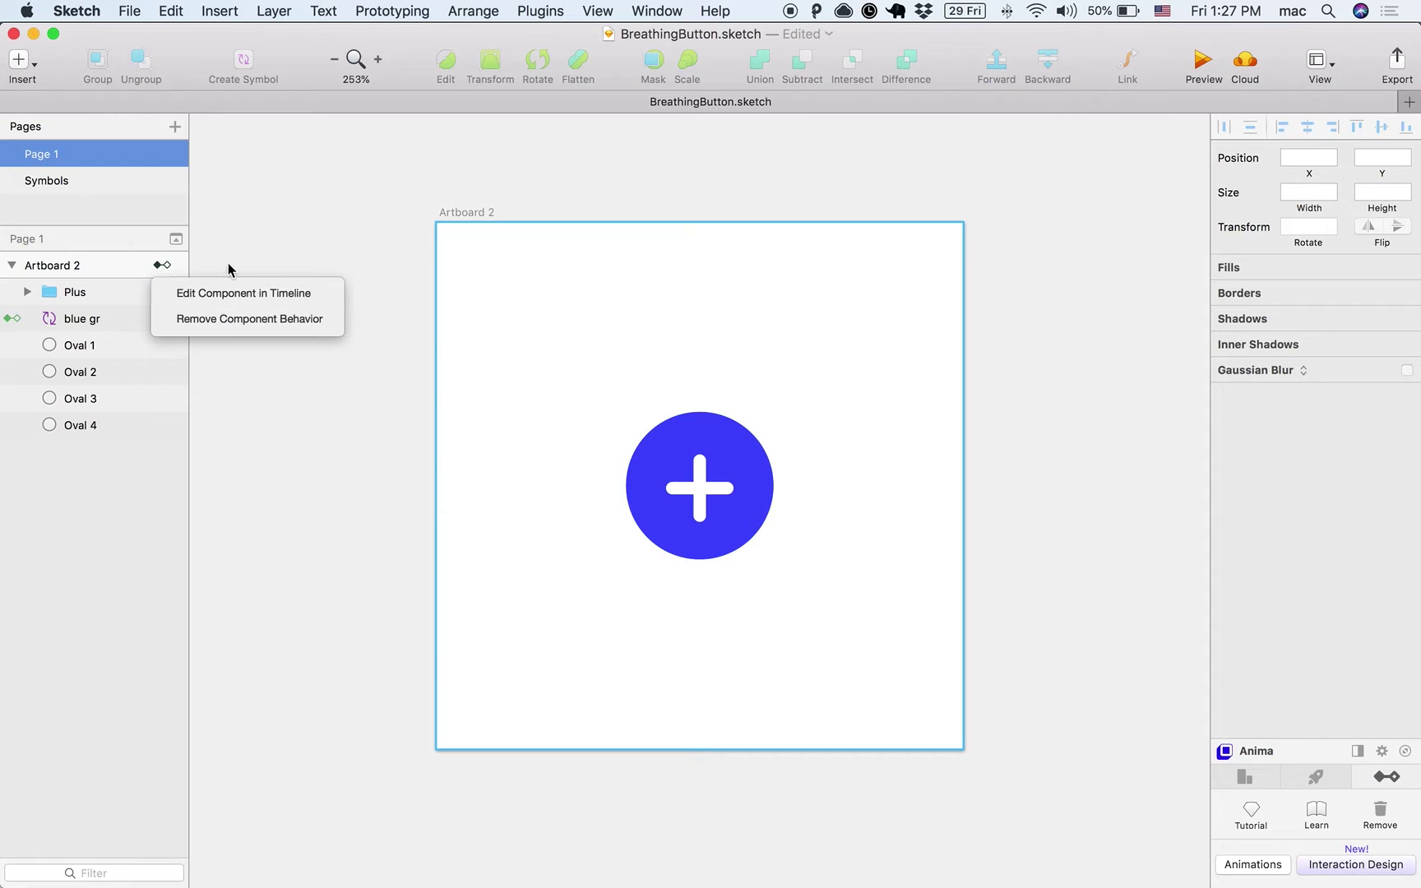
Edit Artboard 2's component in the timeline and expand state0 and state1.
left_click(228, 294)
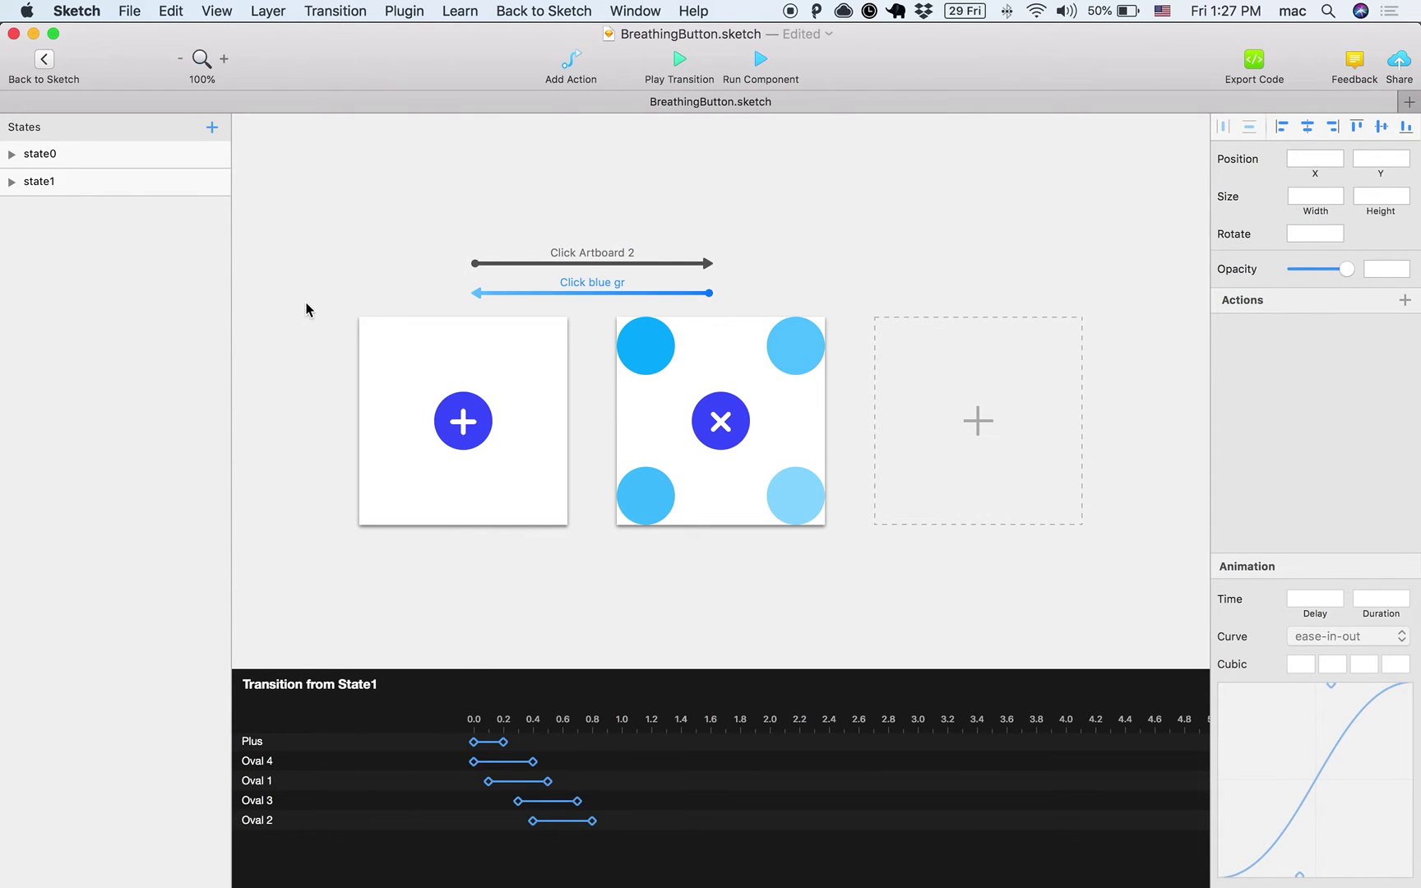
left_click(604, 288)
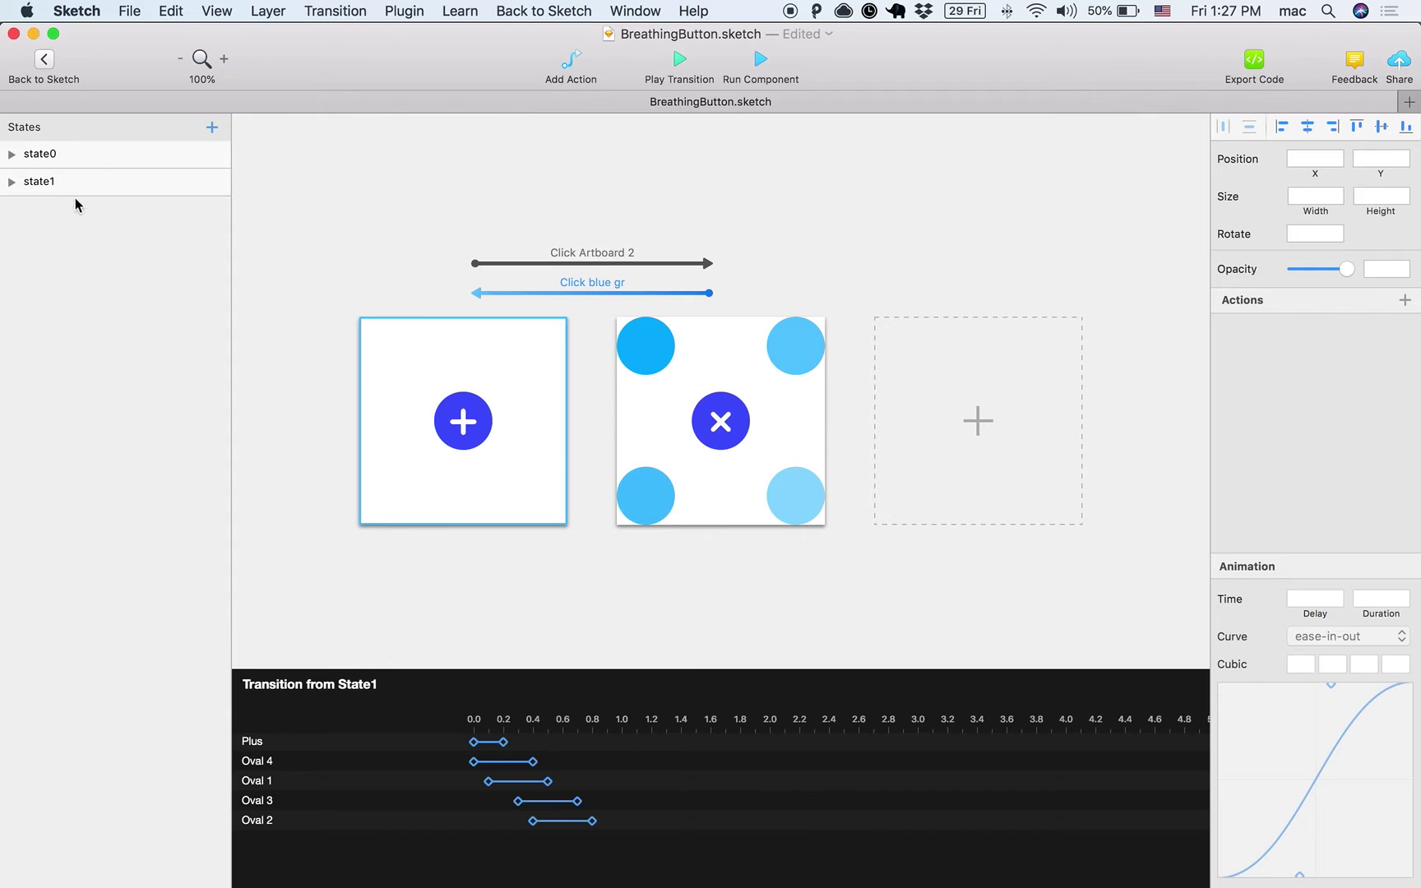
left_click(12, 181)
left_click(12, 155)
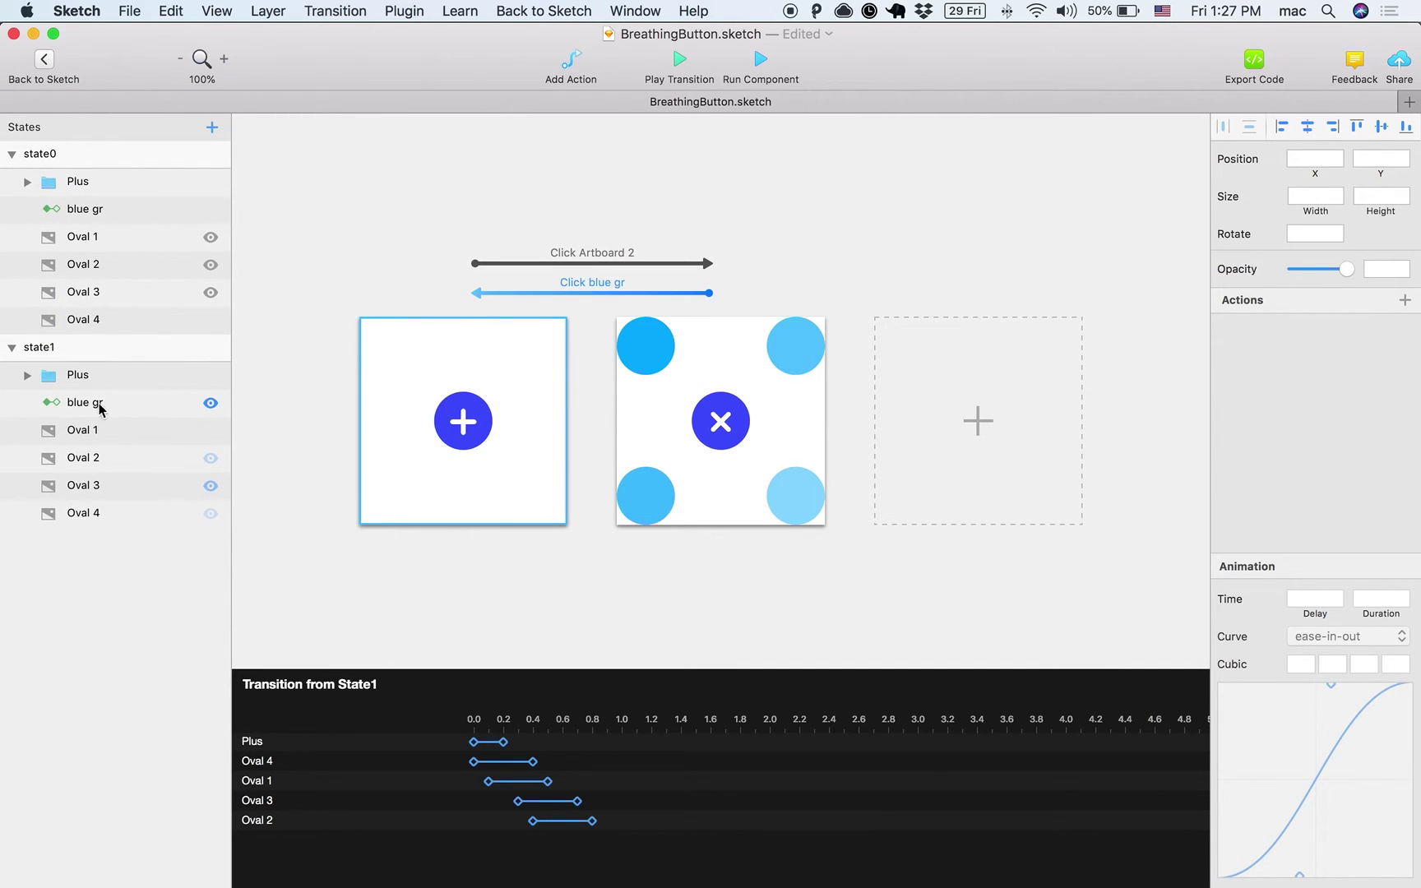
Select the blue gr circle and the Plus group in state0 to inspect them.
left_click(481, 419)
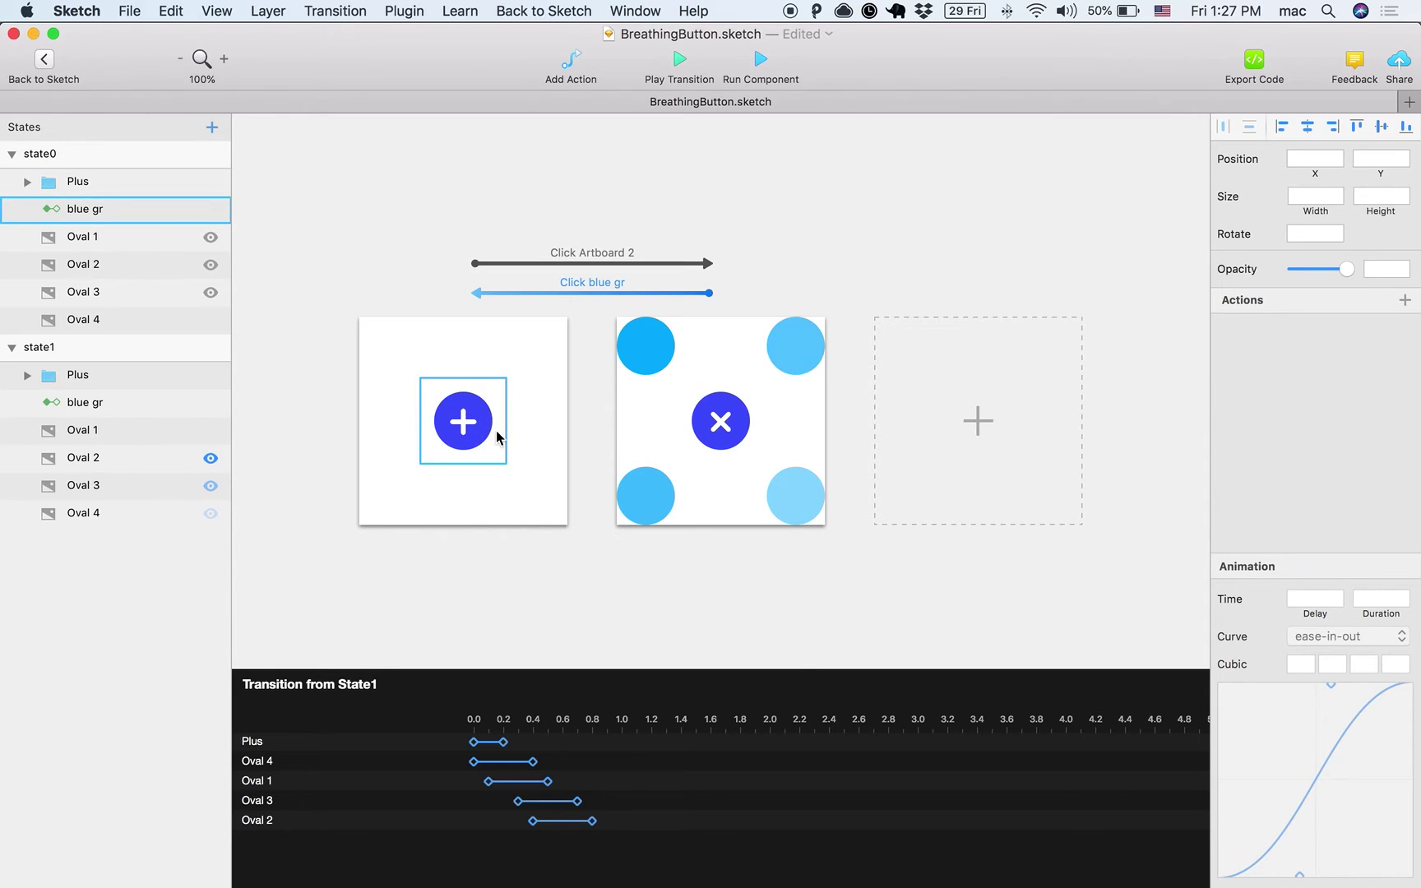
left_click(507, 533)
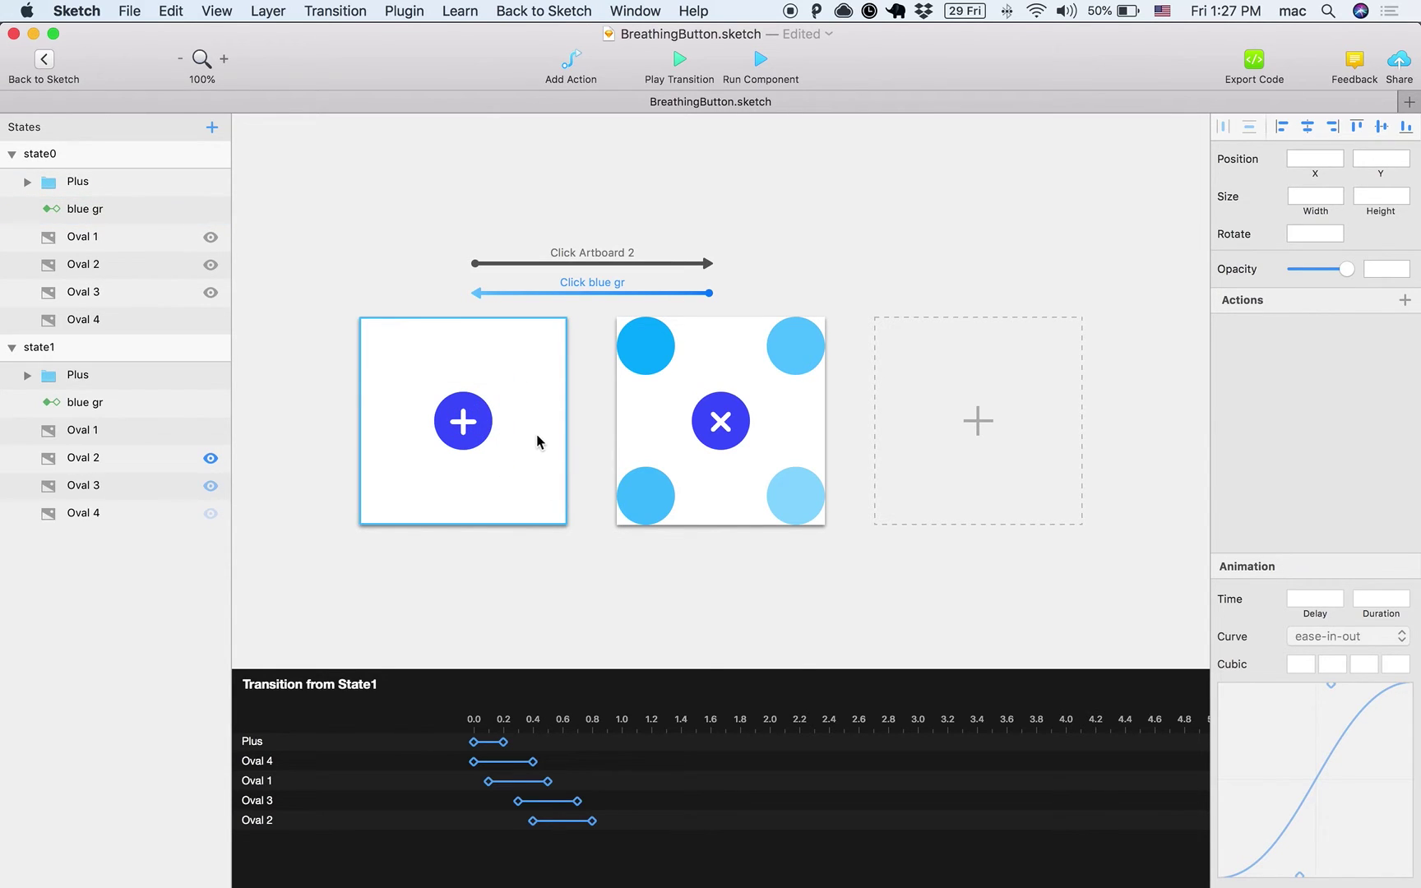
left_click(463, 422)
left_click(444, 417)
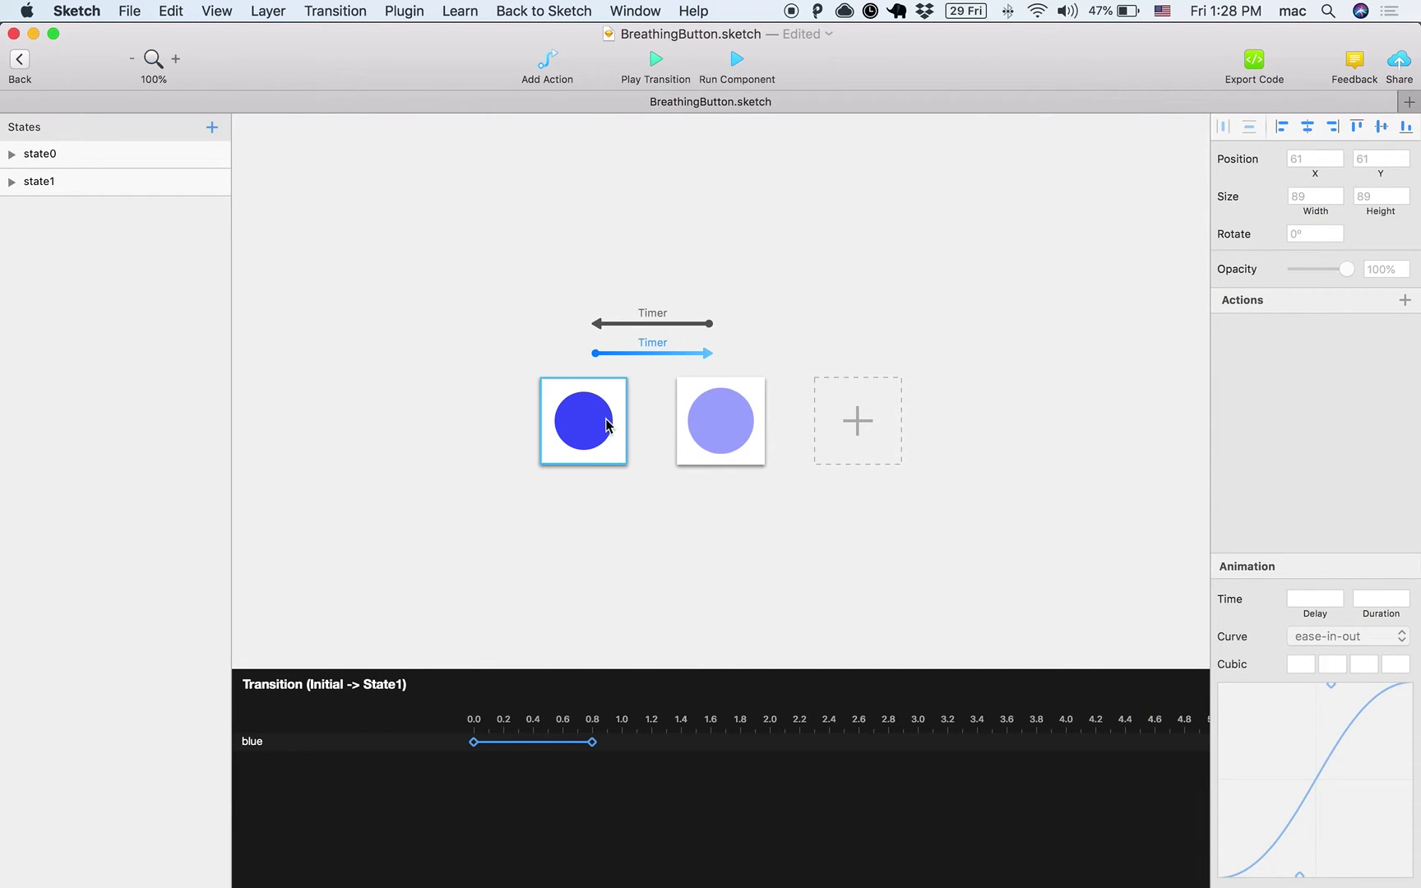
left_click(739, 63)
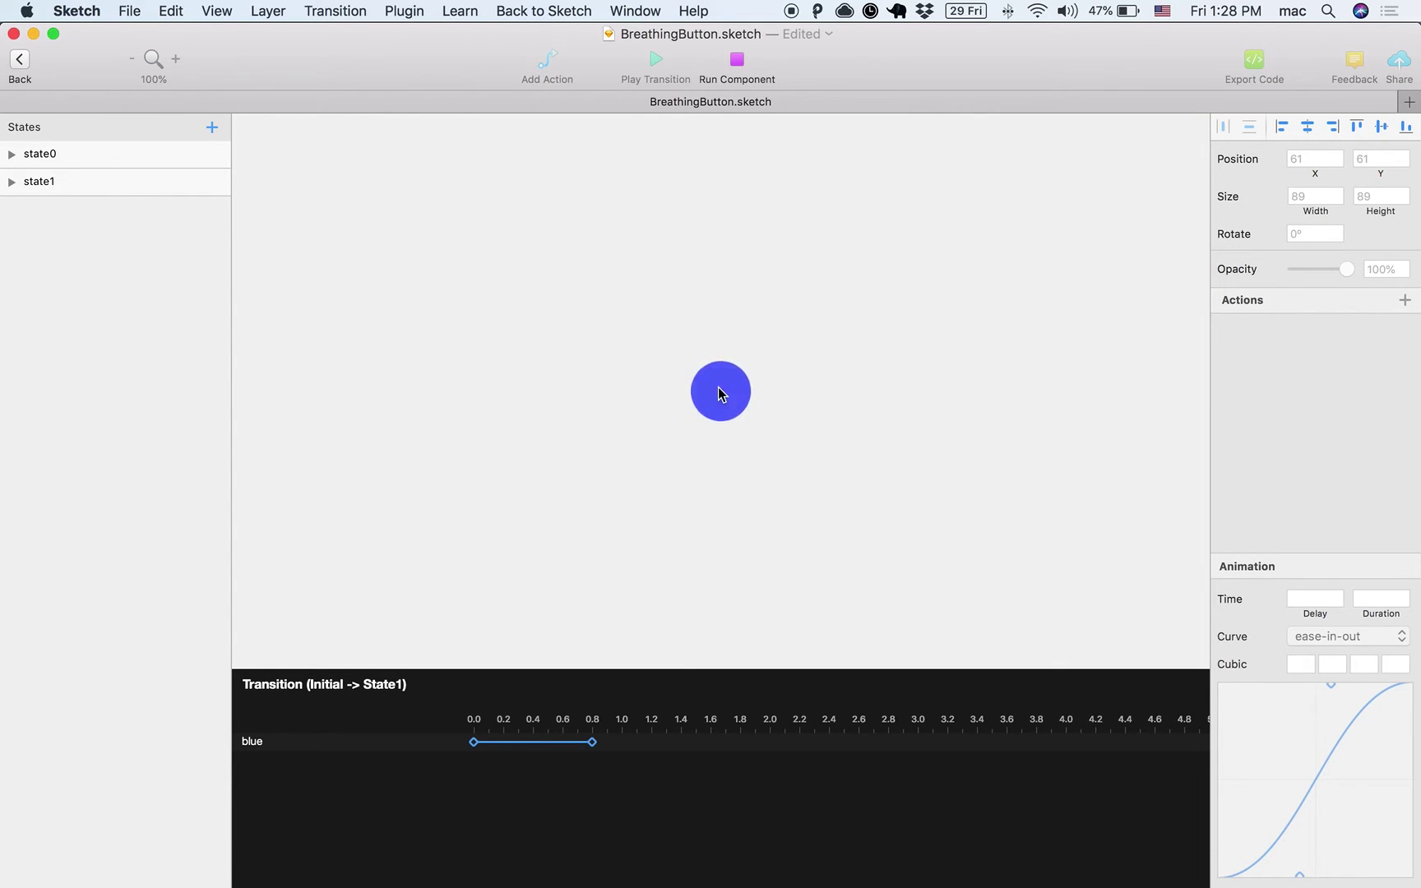
left_click(737, 65)
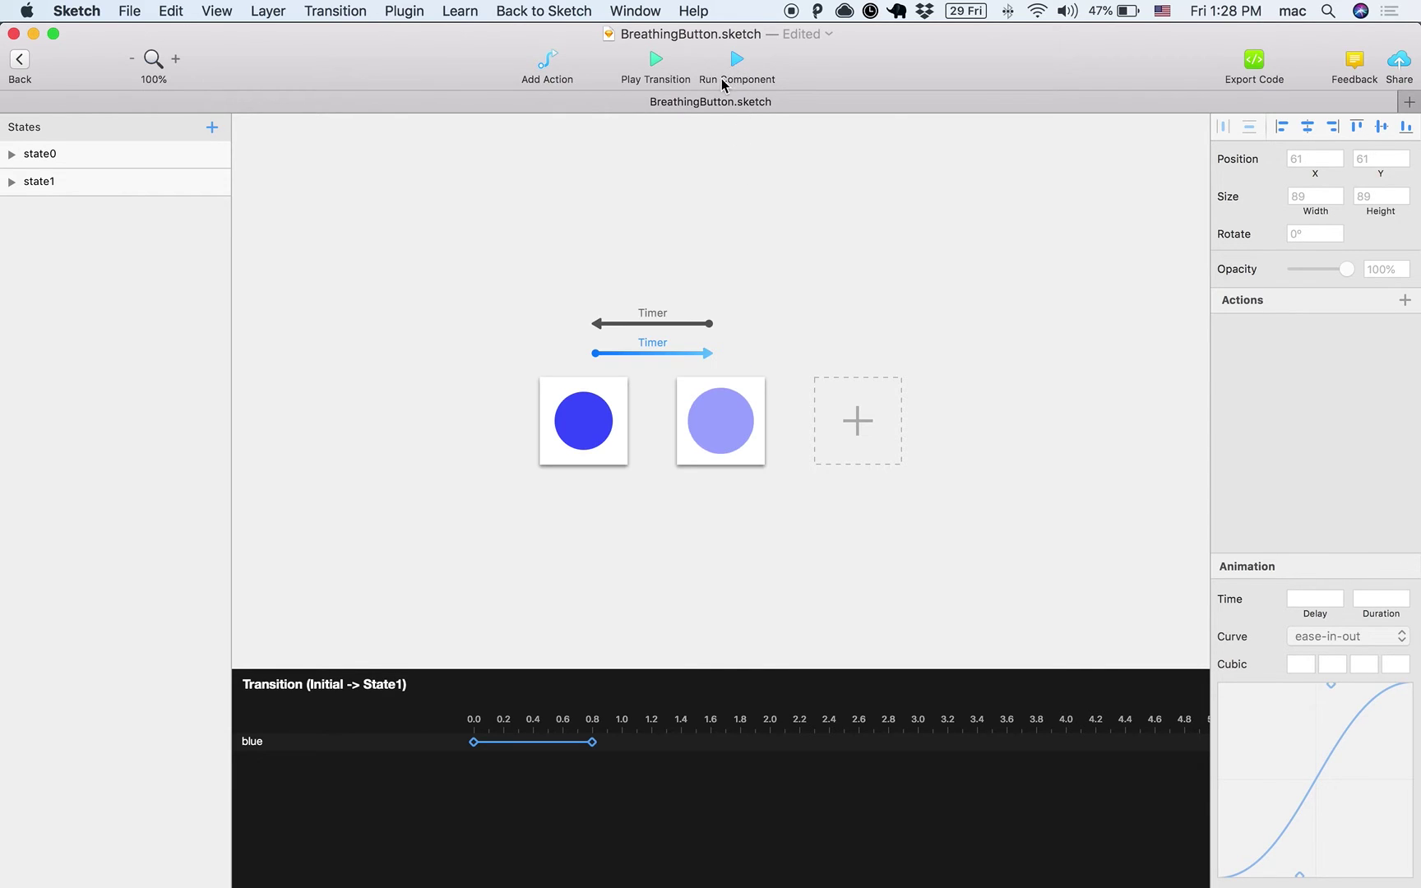
Return to the plus menu button, run it live and toggle the menu open and closed several times.
left_click(19, 59)
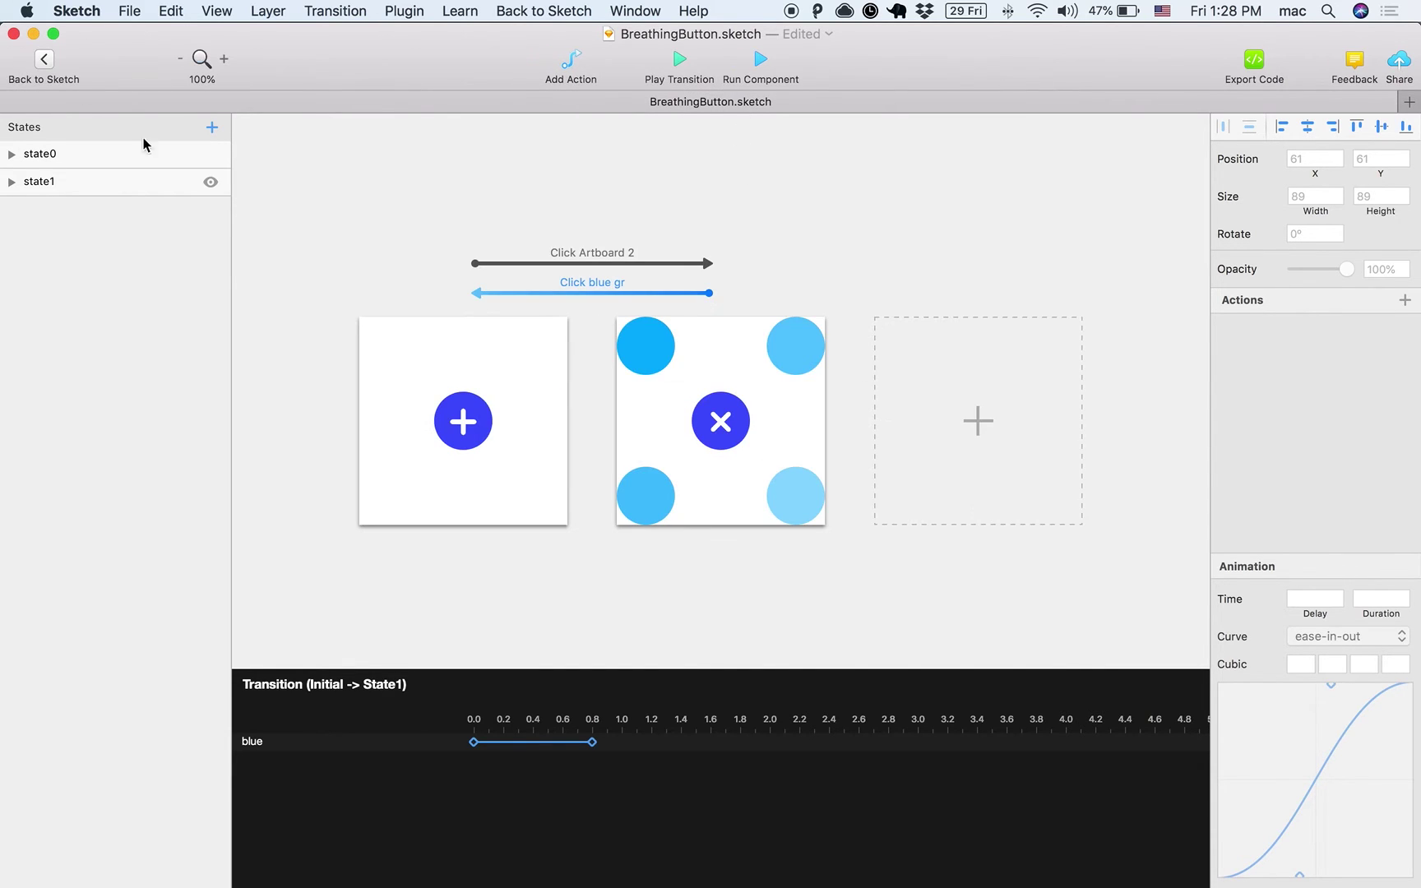
left_click(773, 66)
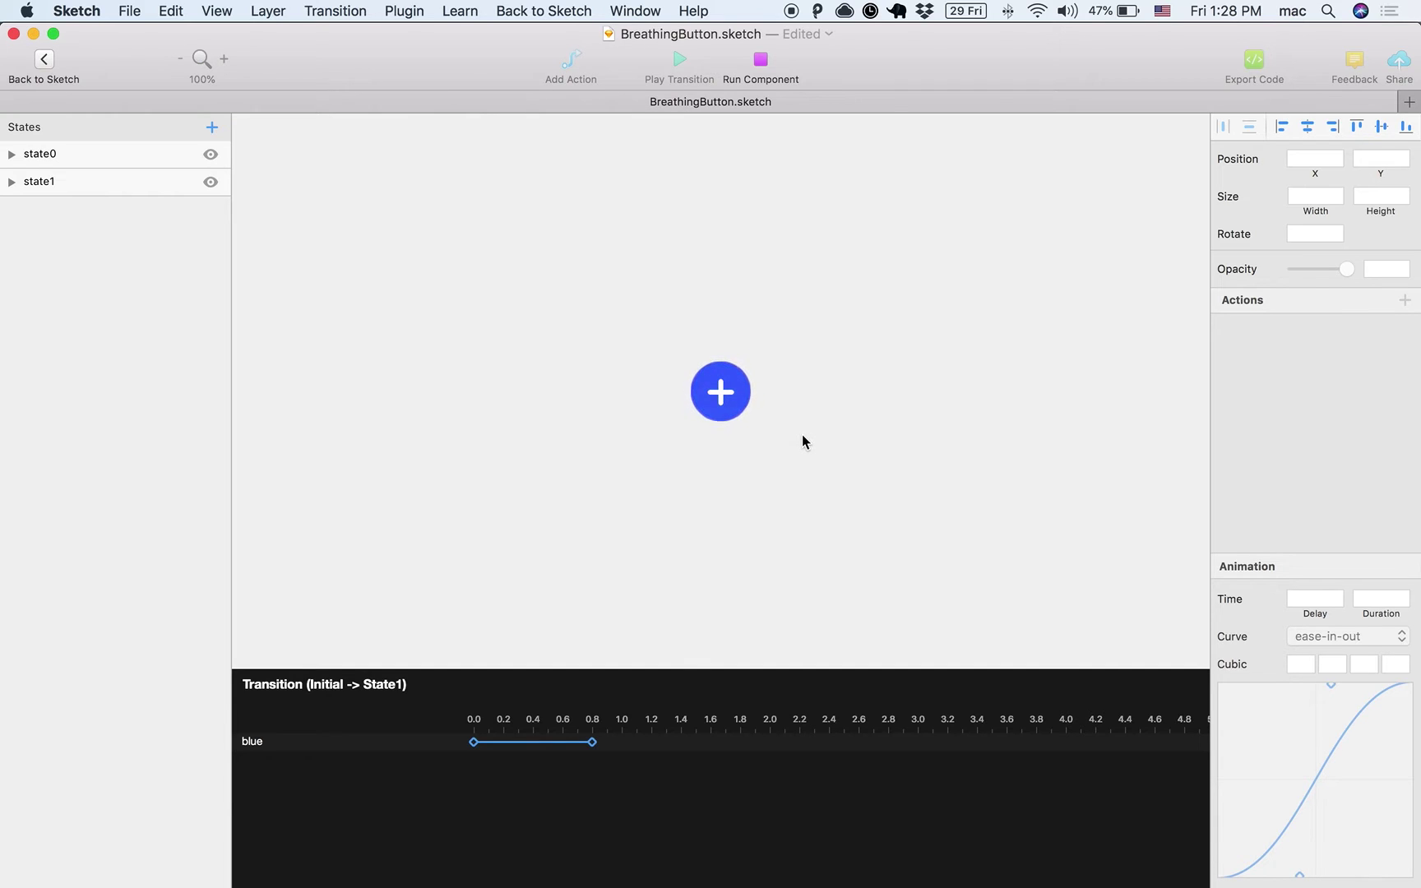
left_click(721, 393)
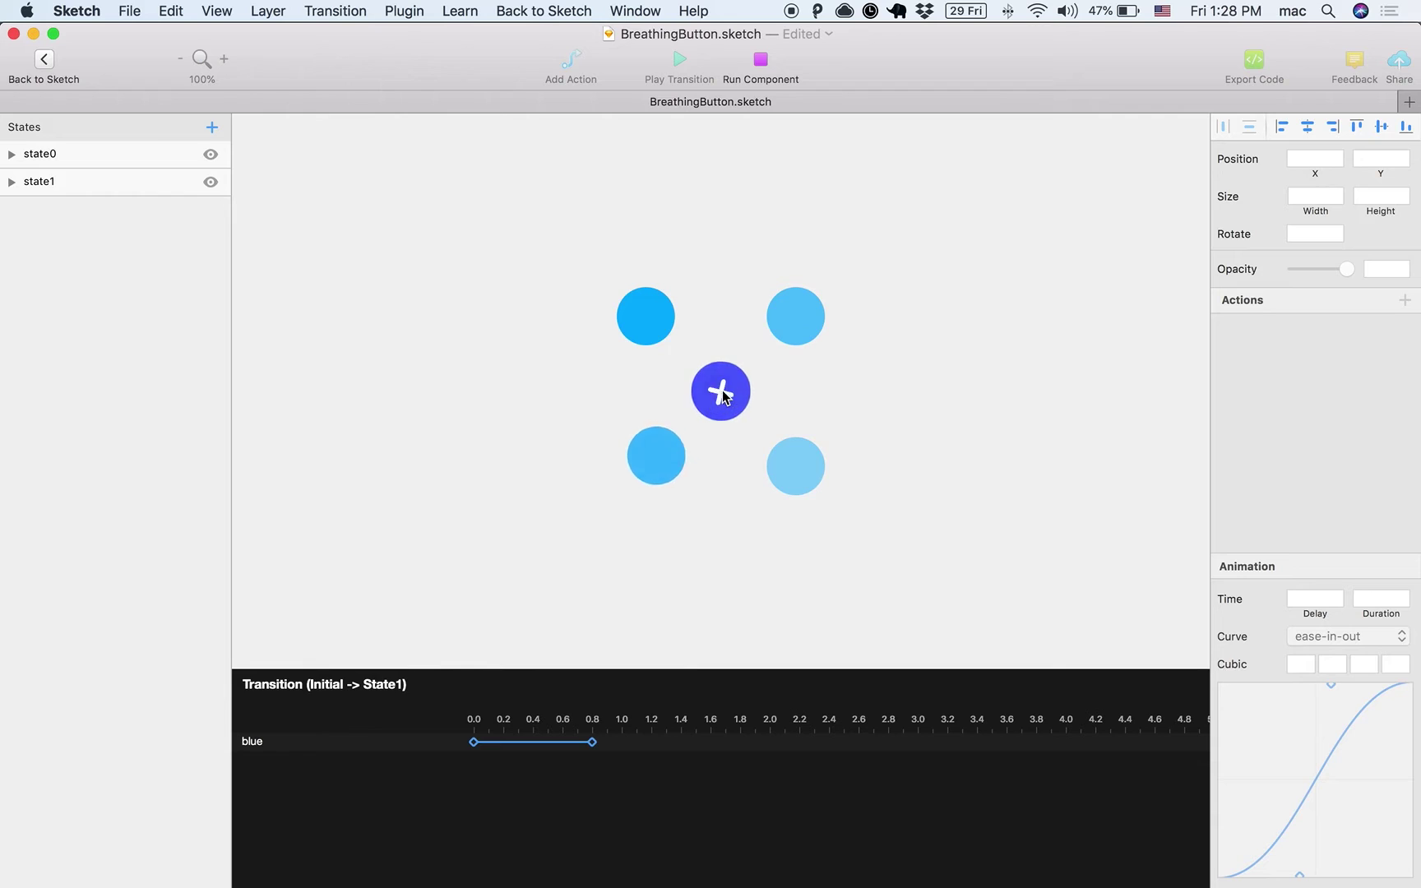
left_click(722, 395)
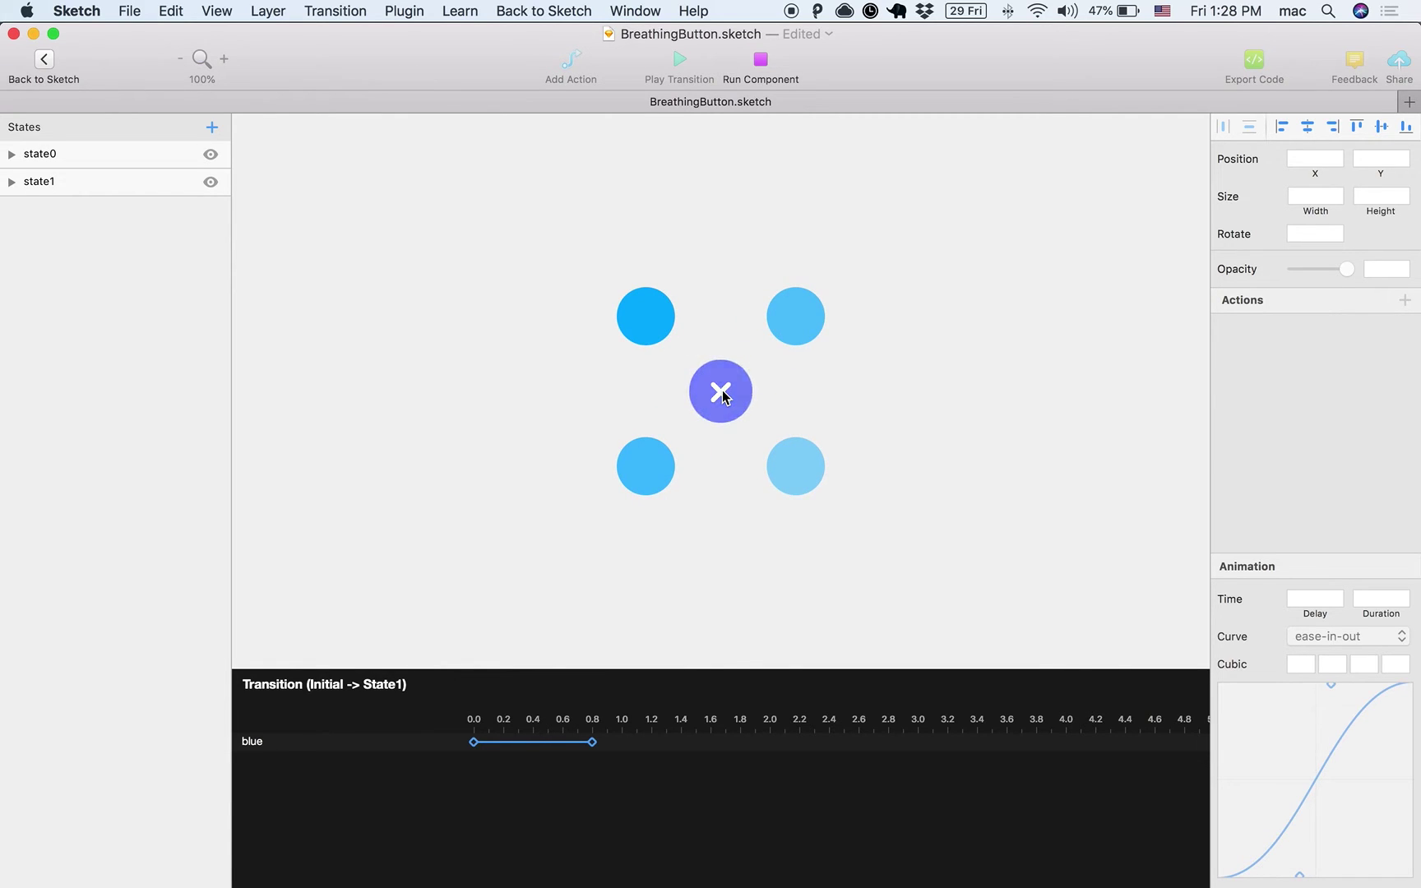
left_click(721, 393)
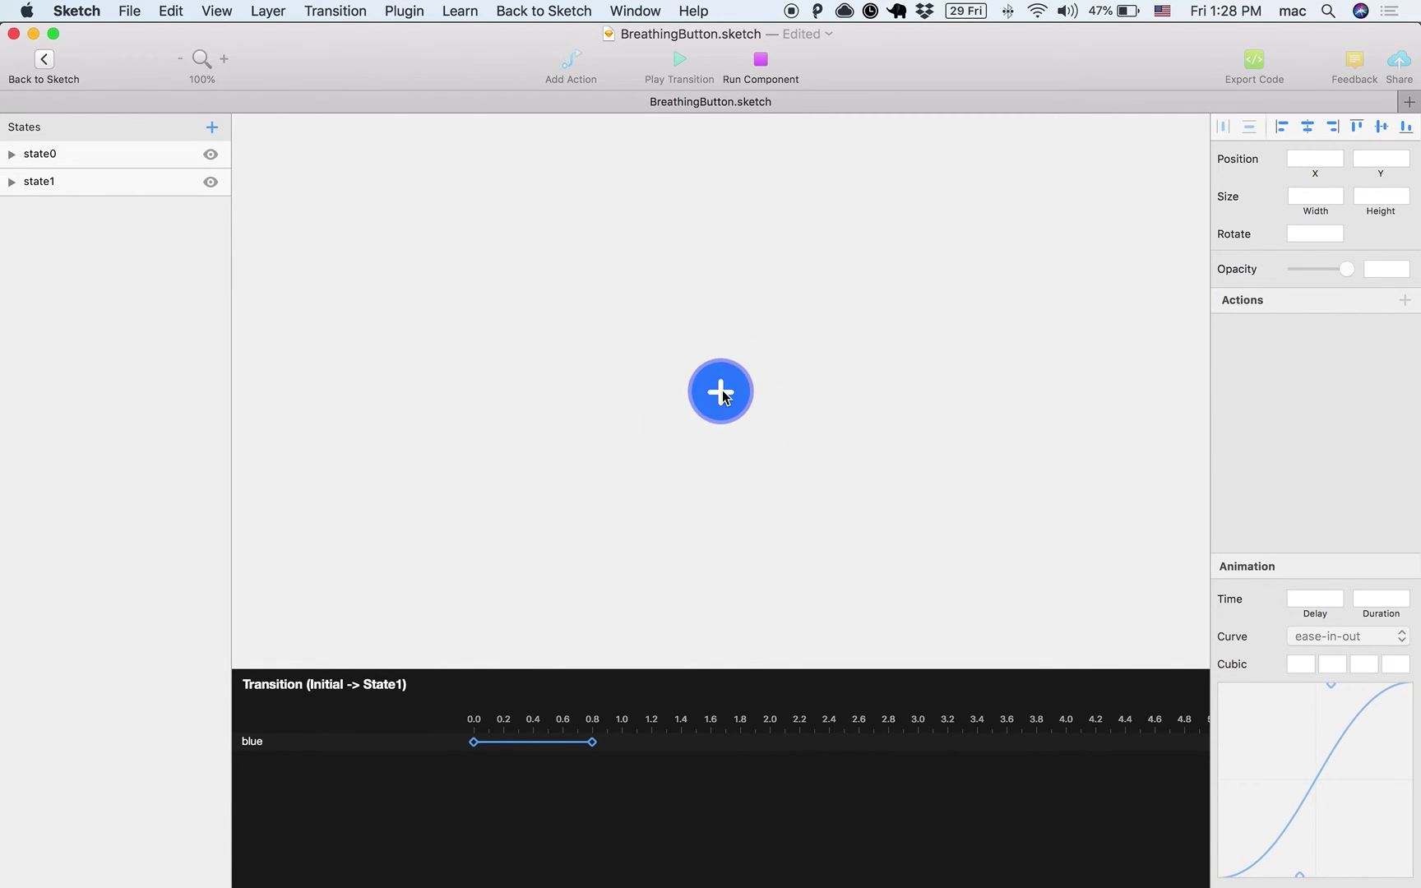
left_click(722, 395)
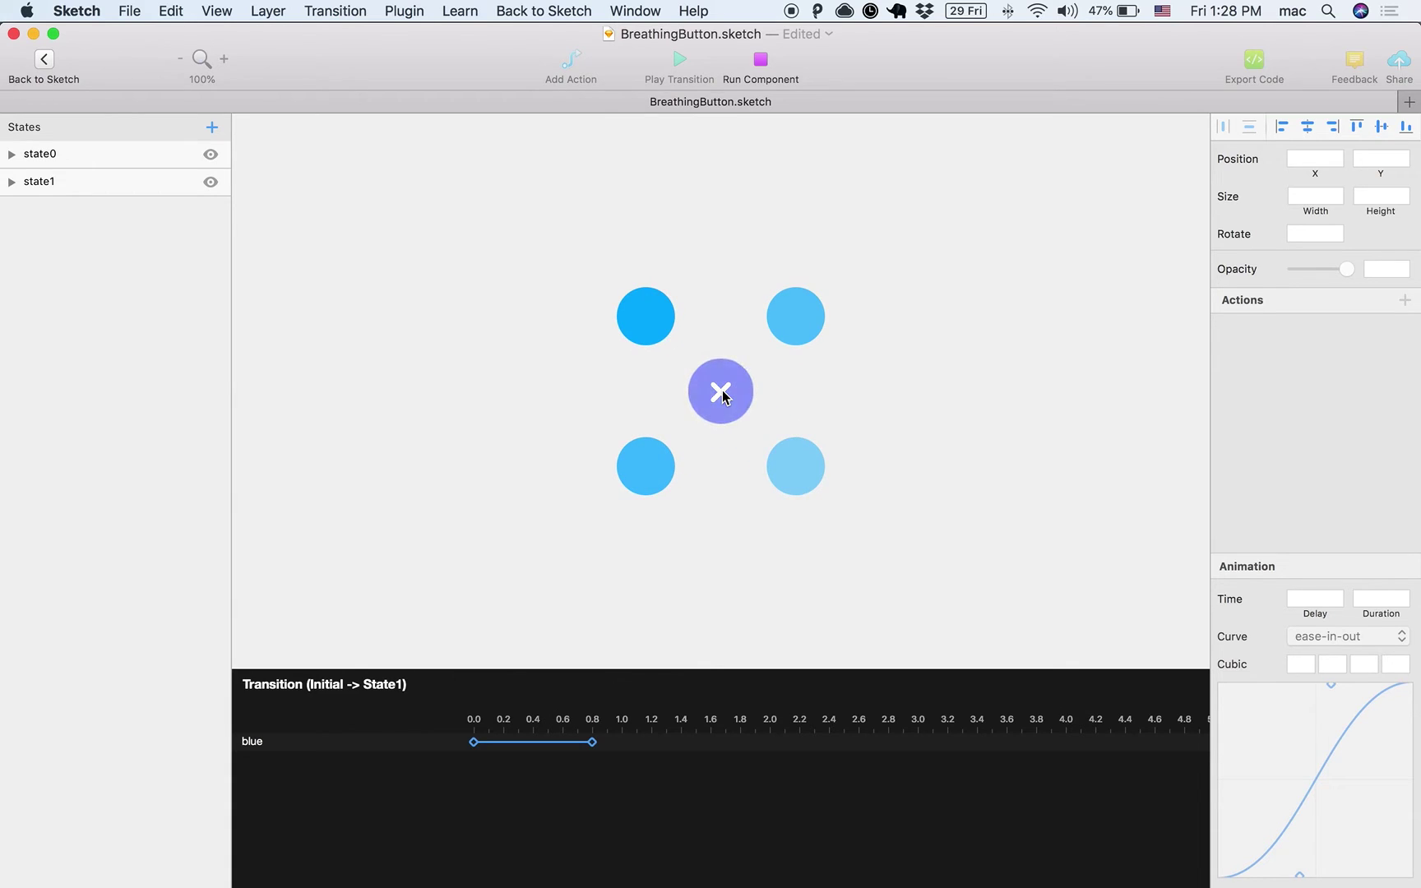
left_click(722, 395)
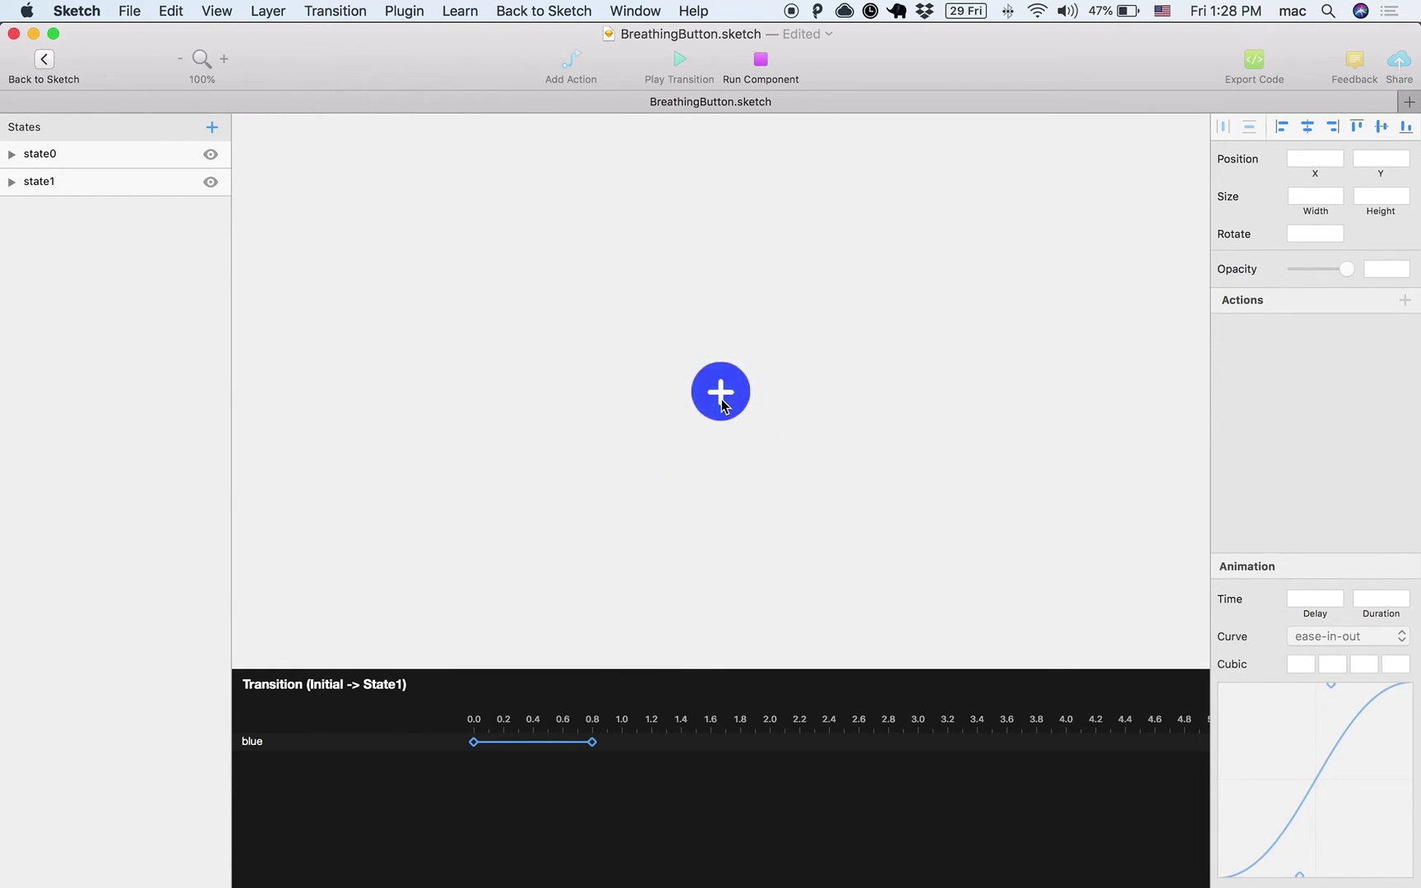
left_click(718, 413)
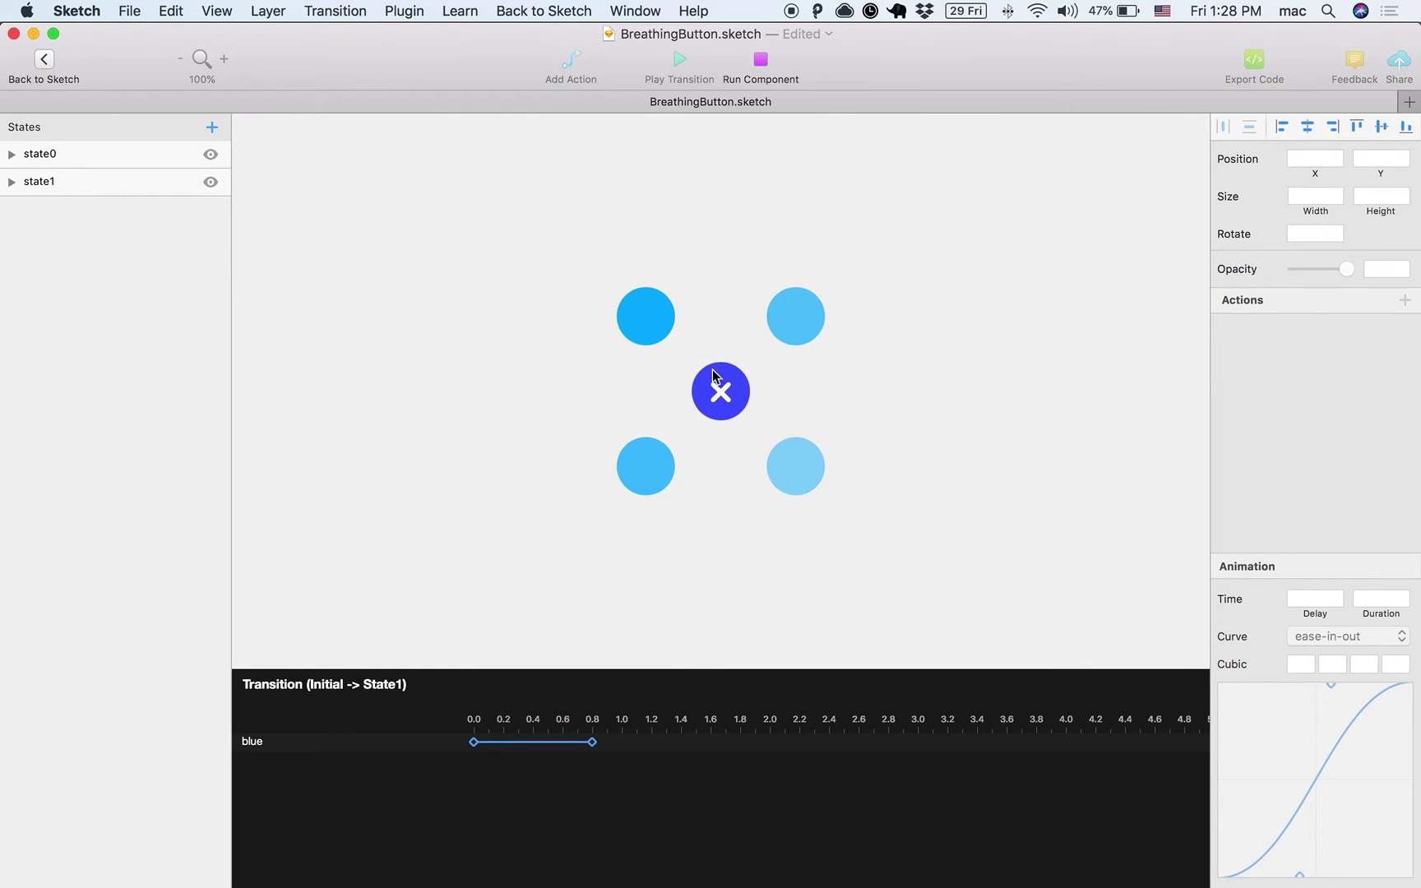
left_click(729, 402)
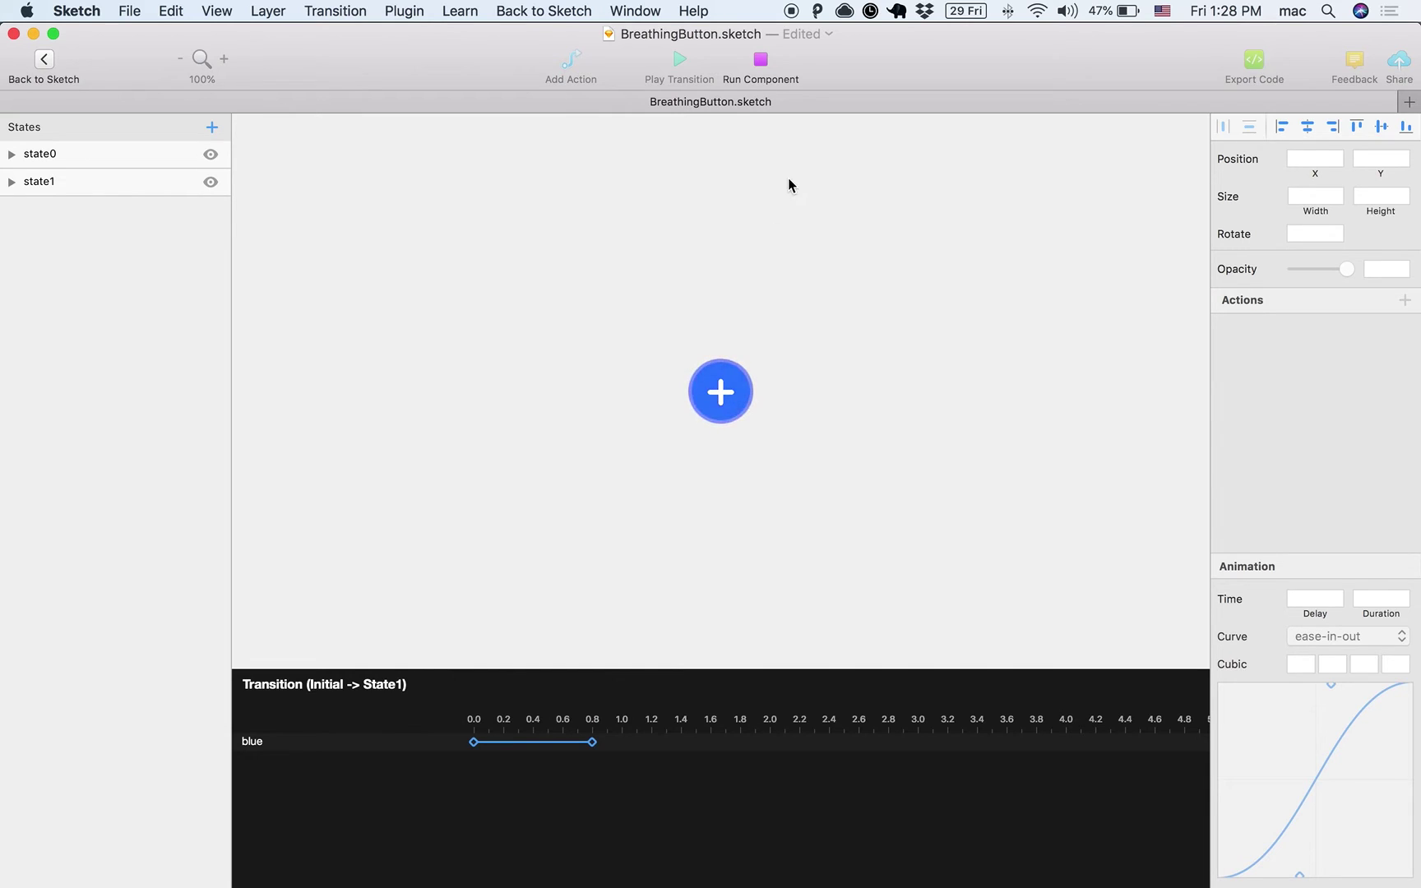
left_click(763, 66)
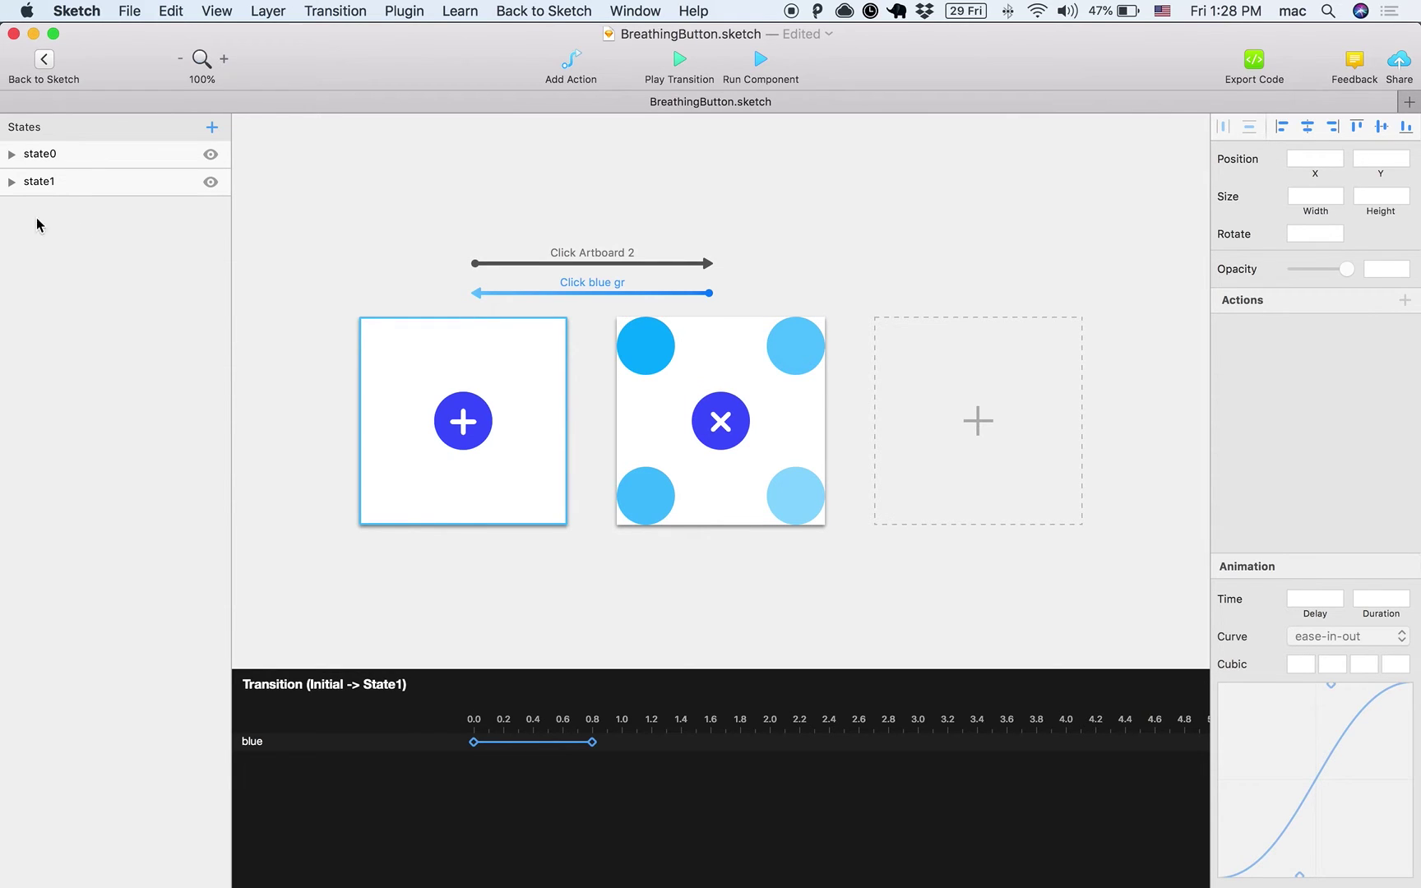
Inspect state1's blue gr circle and the 0.2 s click transition from the plus into State1.
left_click(12, 181)
left_click(82, 238)
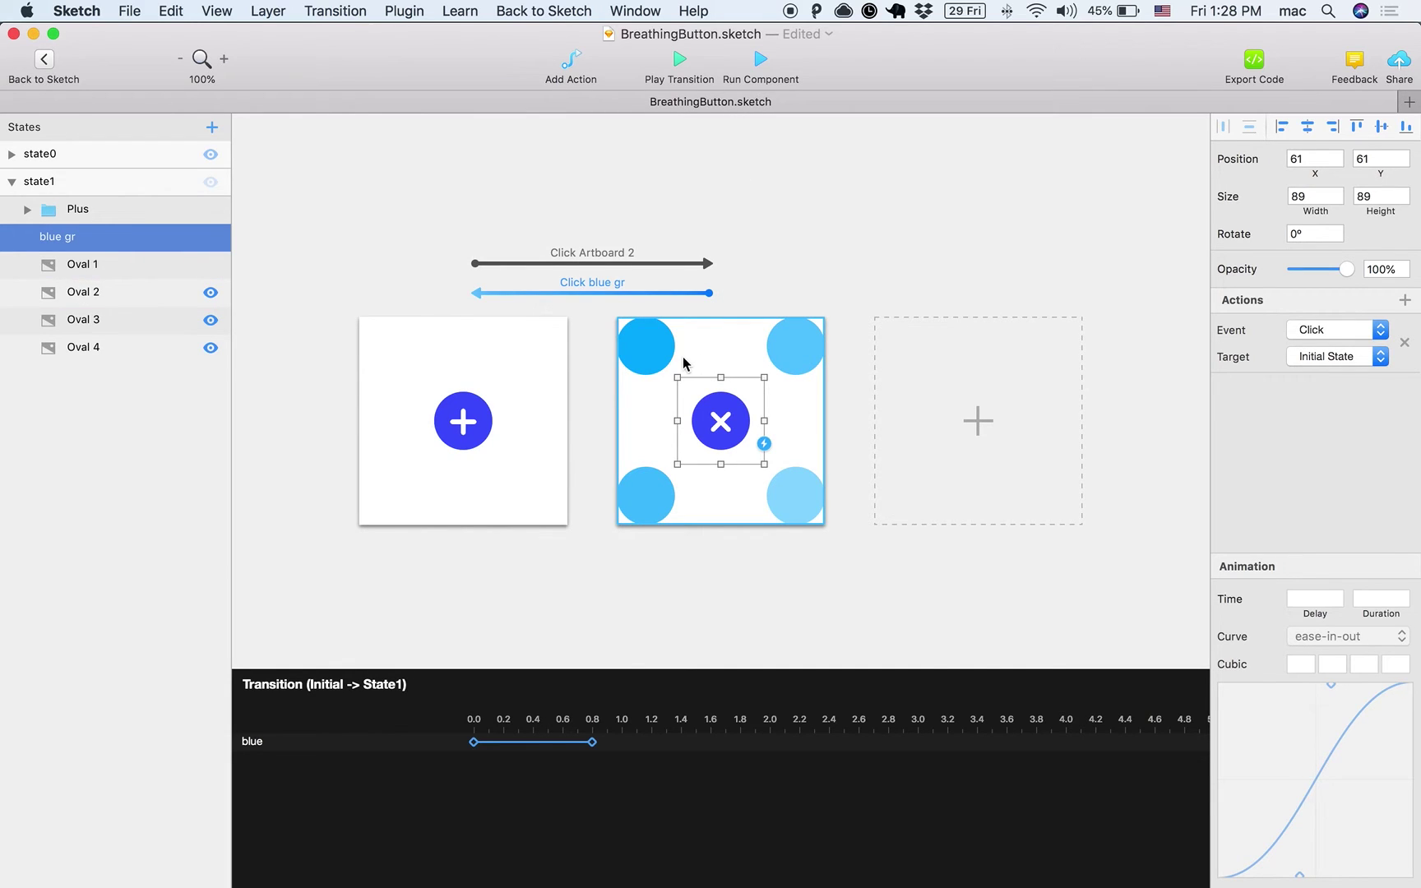
left_click(630, 264)
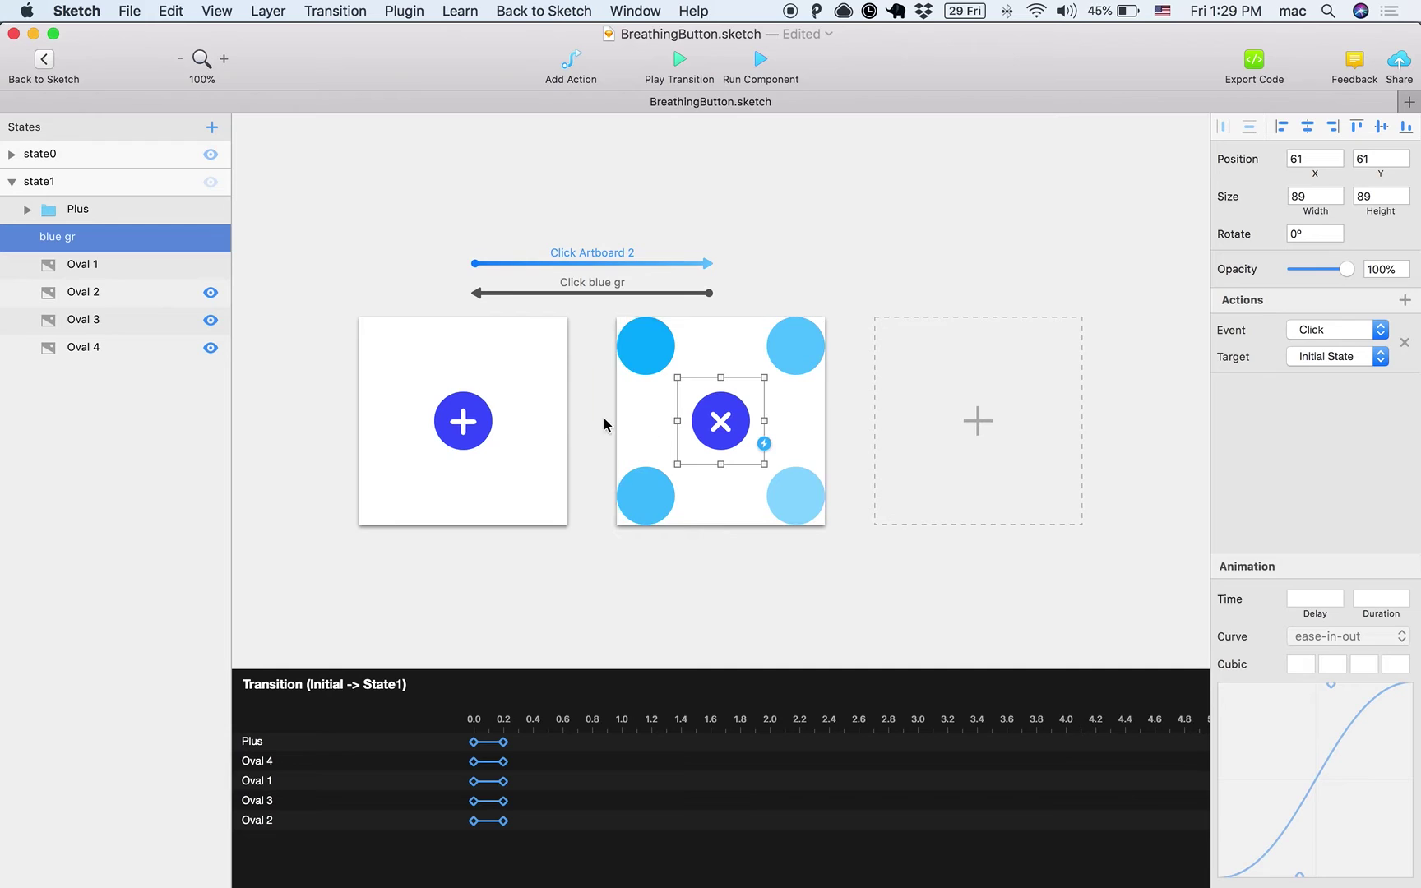
left_click(536, 393)
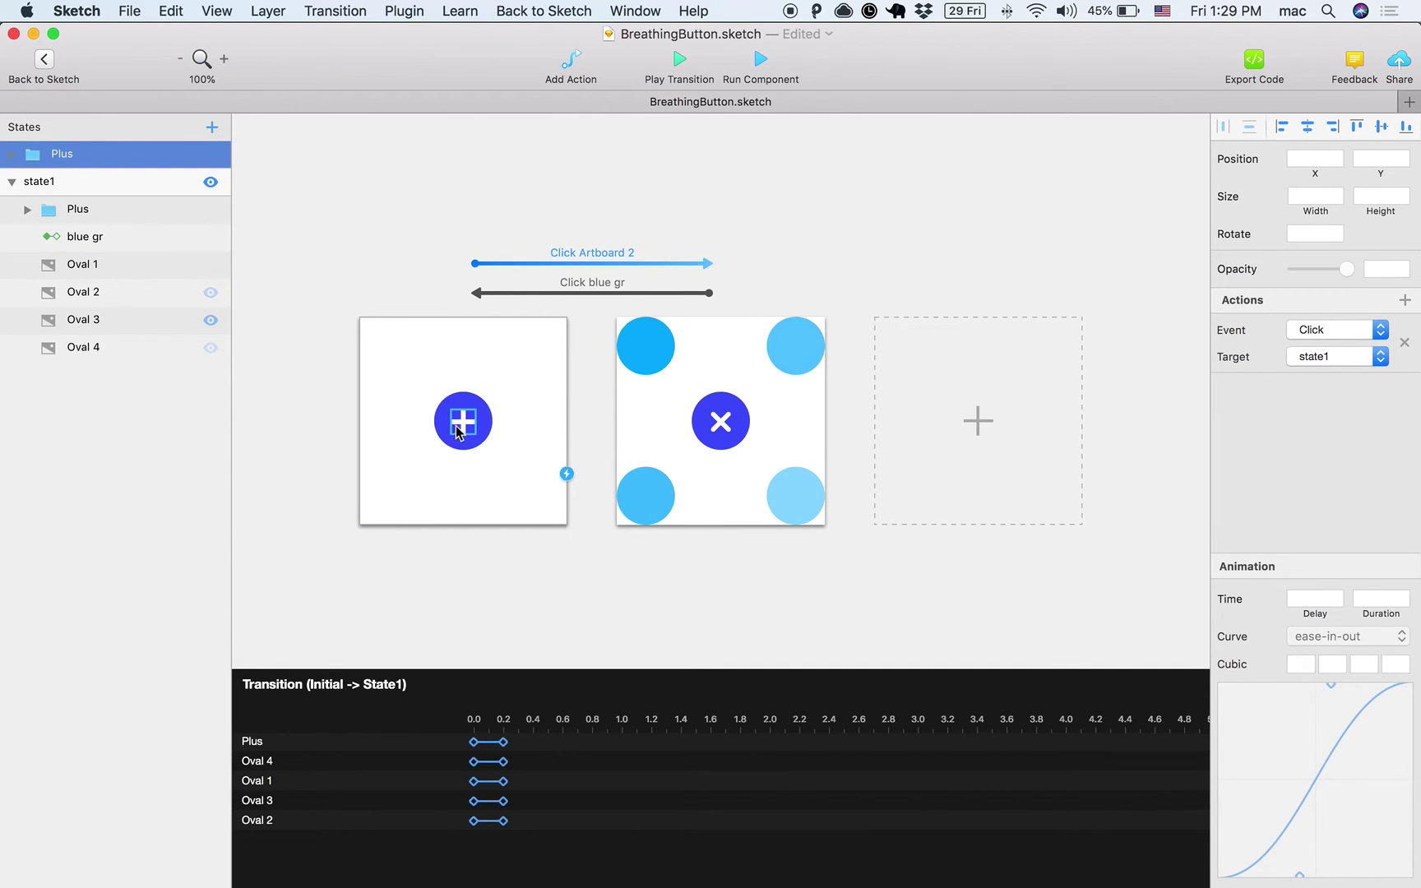
Run and stop the menu button preview, then expand the Plus state's layers.
left_click(748, 66)
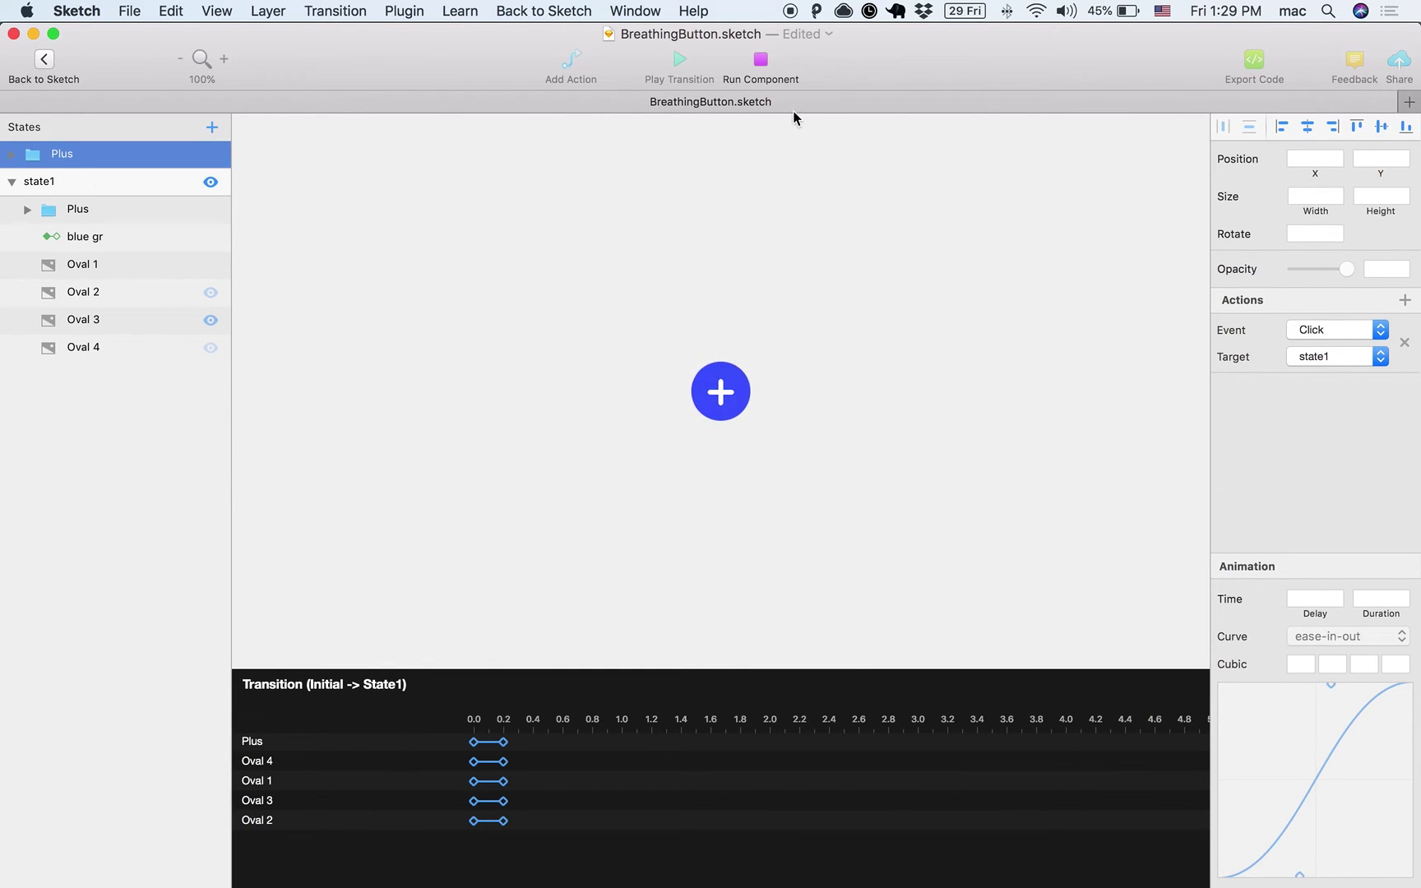
left_click(761, 59)
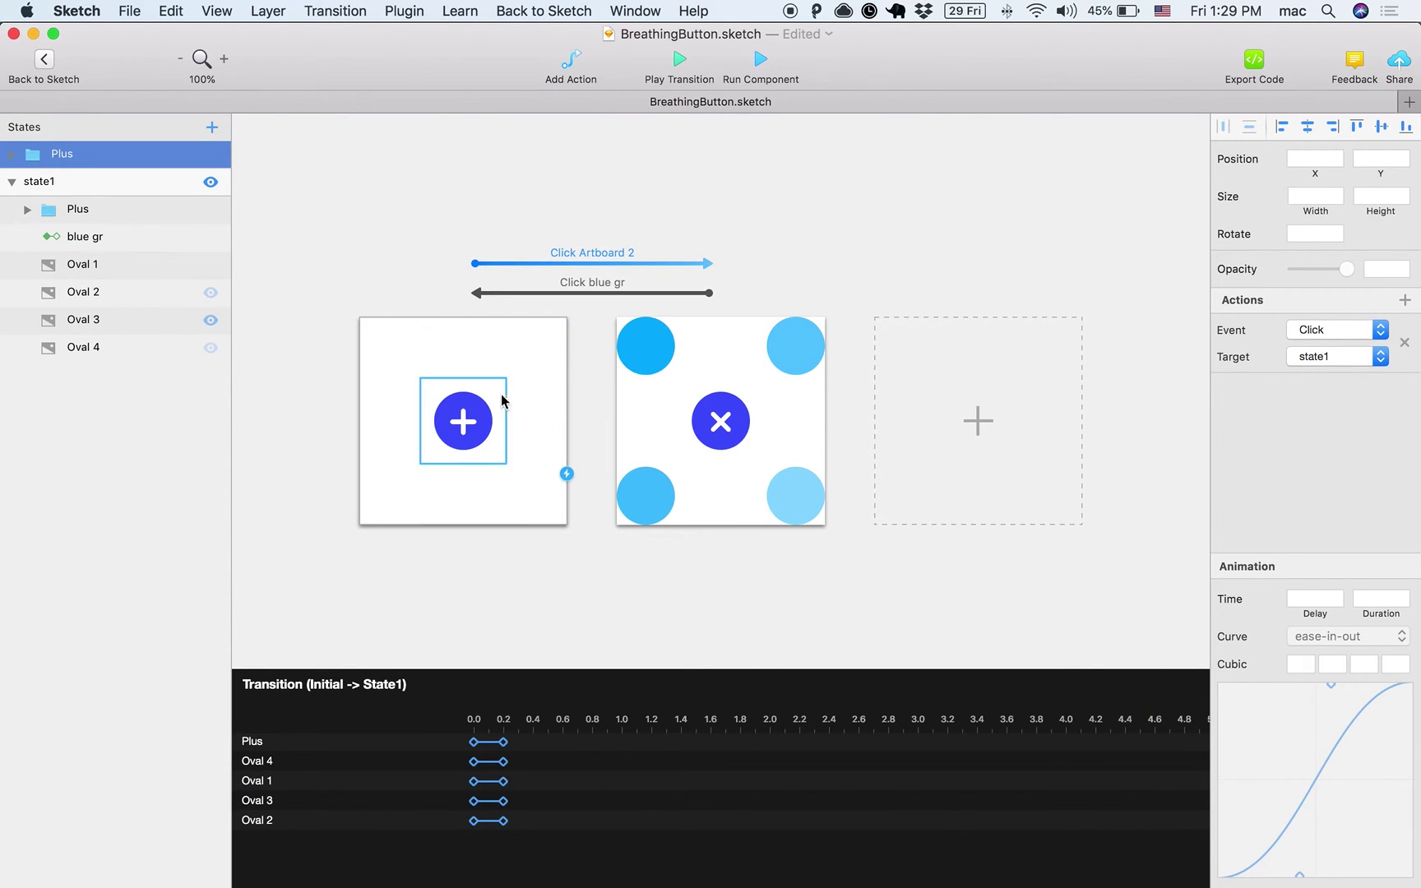
left_click(11, 156)
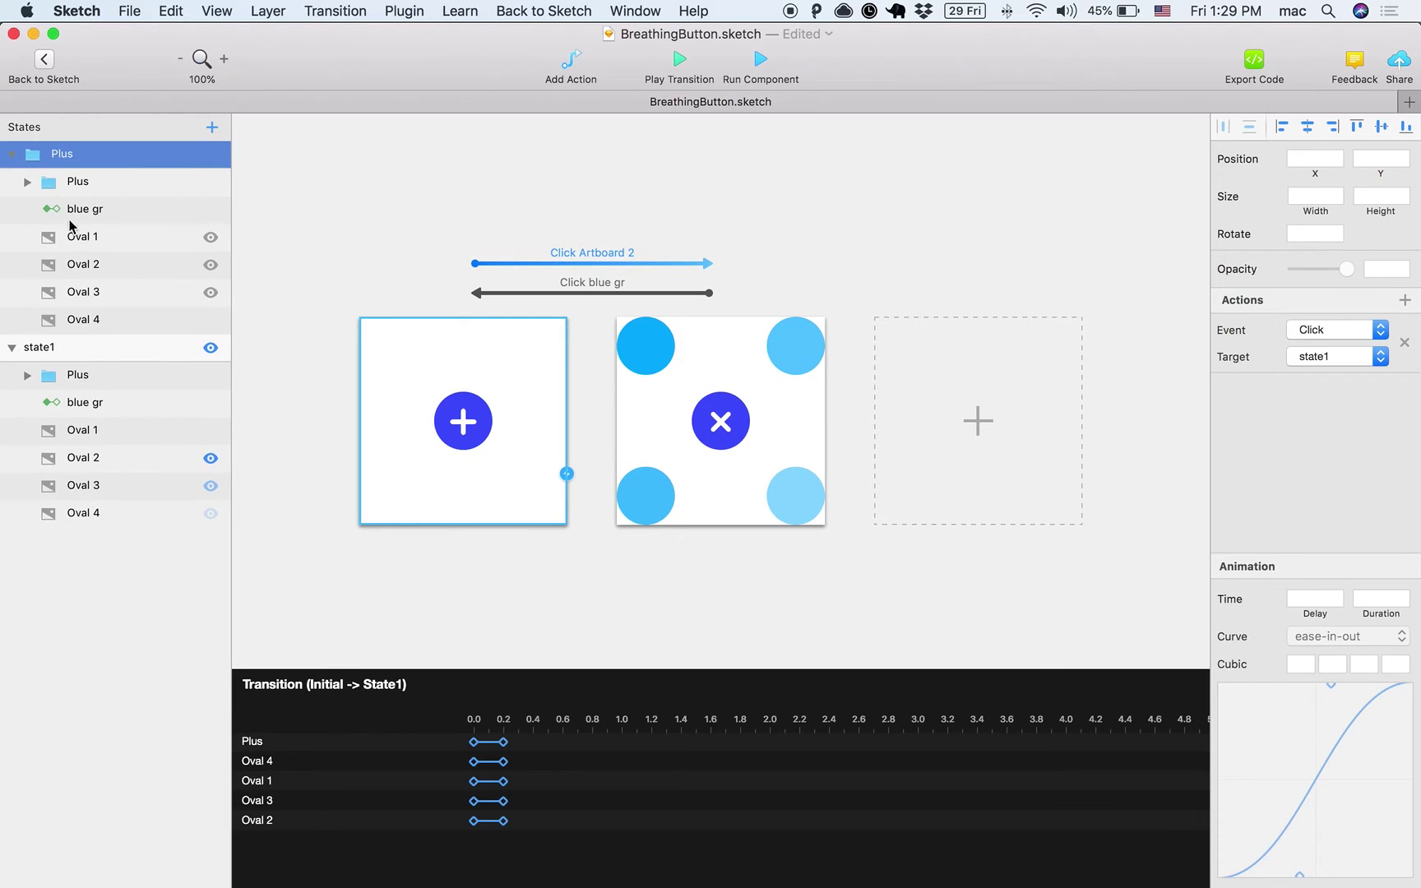
Move Oval 1 above, Oval 3 below and Oval 4 left of the X in the open menu.
left_click(86, 240)
left_click(107, 267)
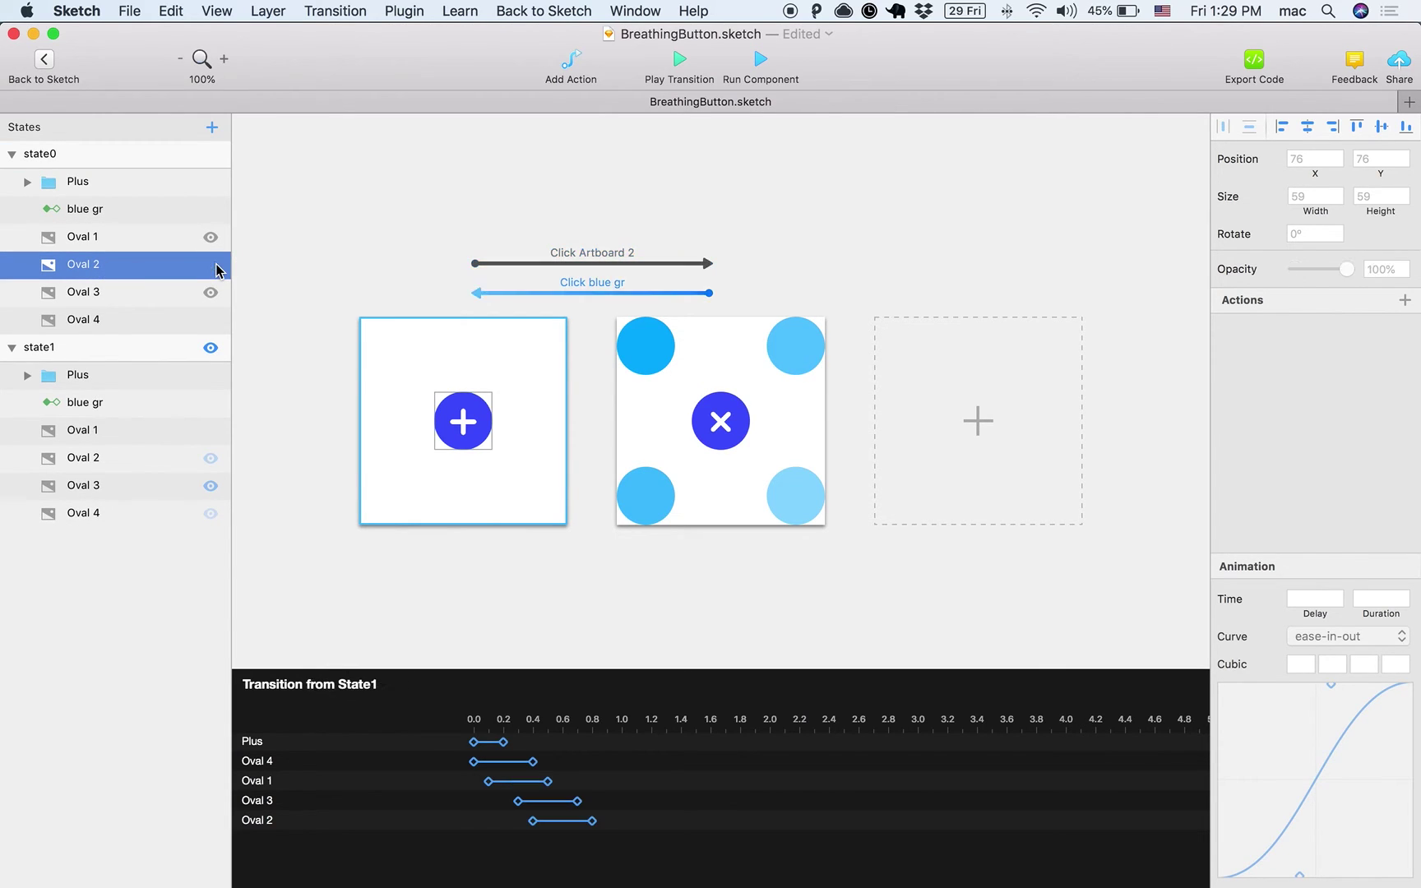
left_click(212, 238)
left_click(211, 291)
left_click(210, 266)
left_click(191, 237)
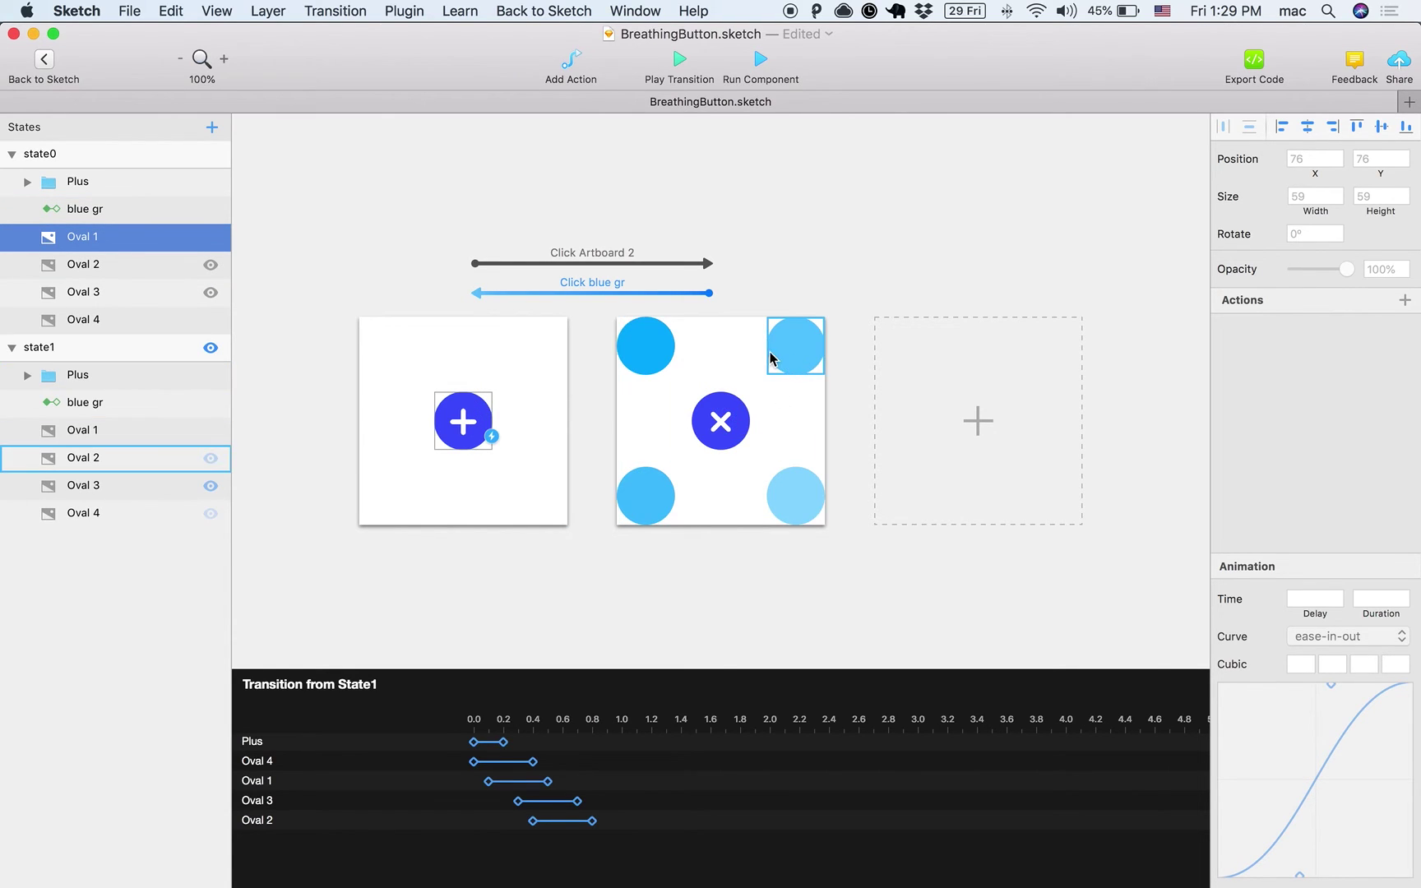
left_click_drag(662, 368, 781, 425)
left_click_drag(772, 486, 736, 495)
left_click_drag(650, 479, 648, 420)
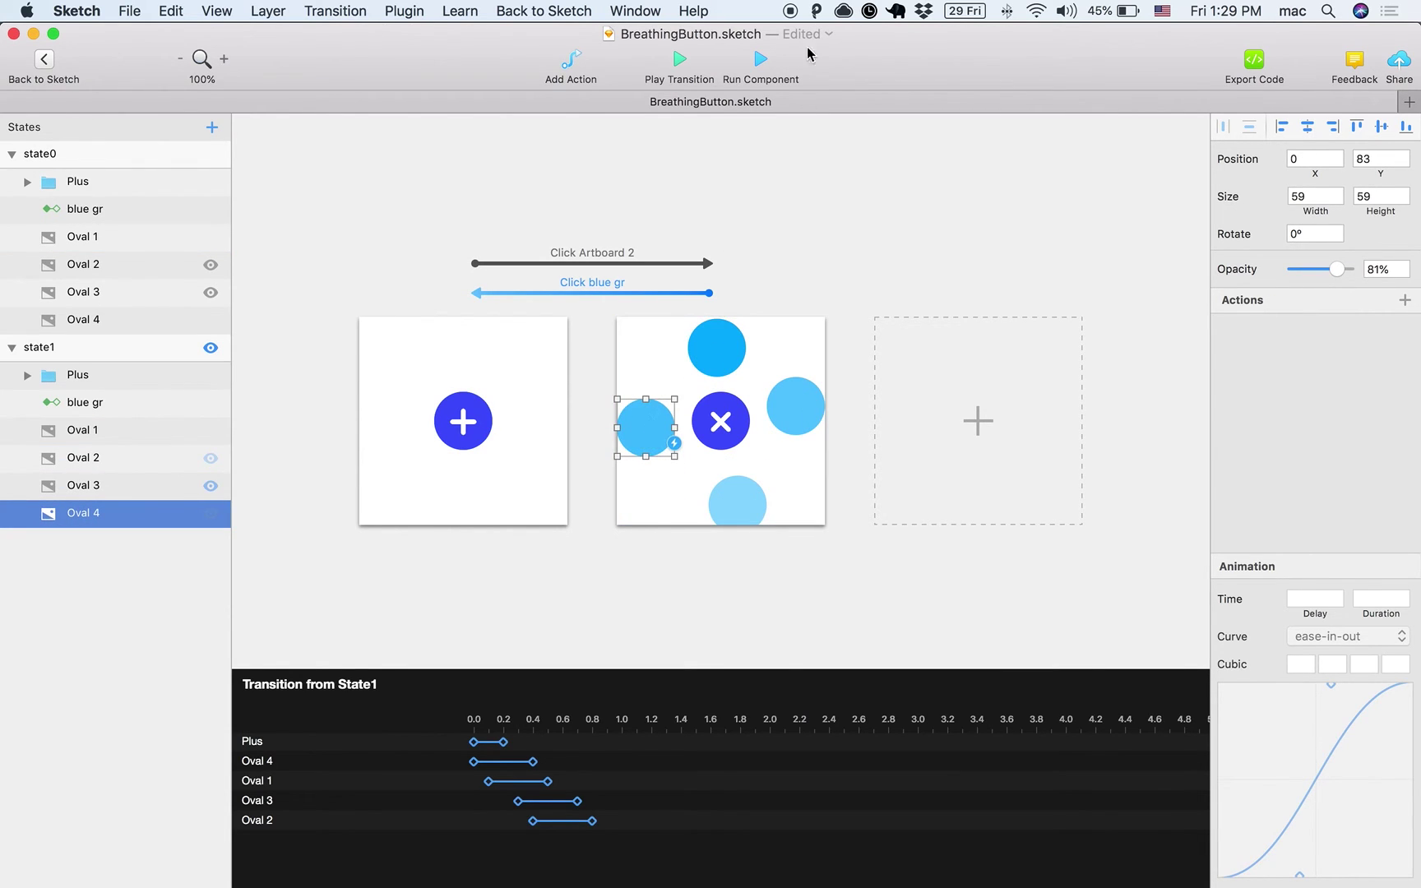
Preview the menu live, expanding it to check the circle layout, then stop.
left_click(761, 60)
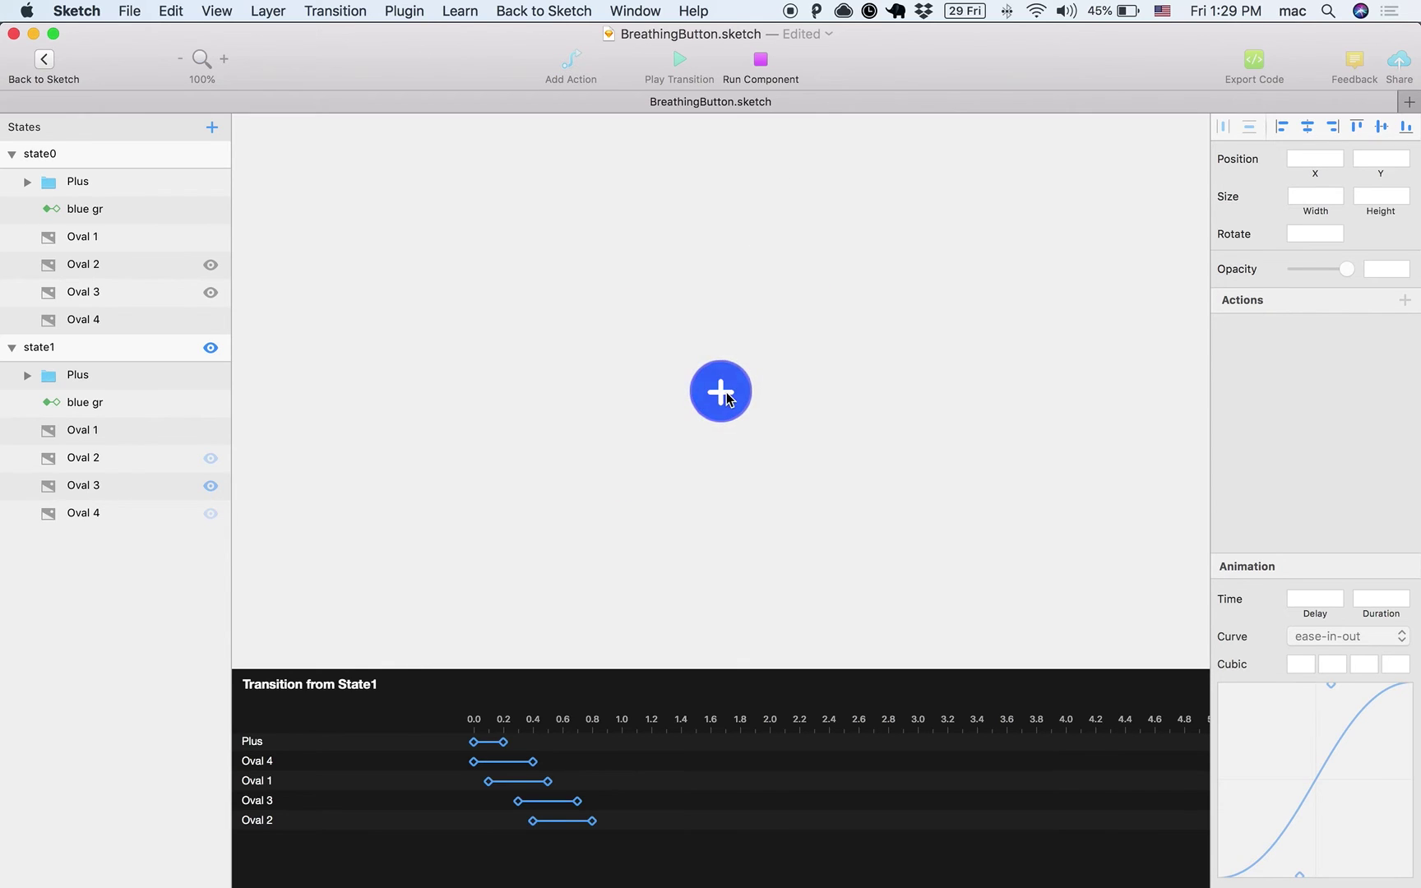
left_click(728, 399)
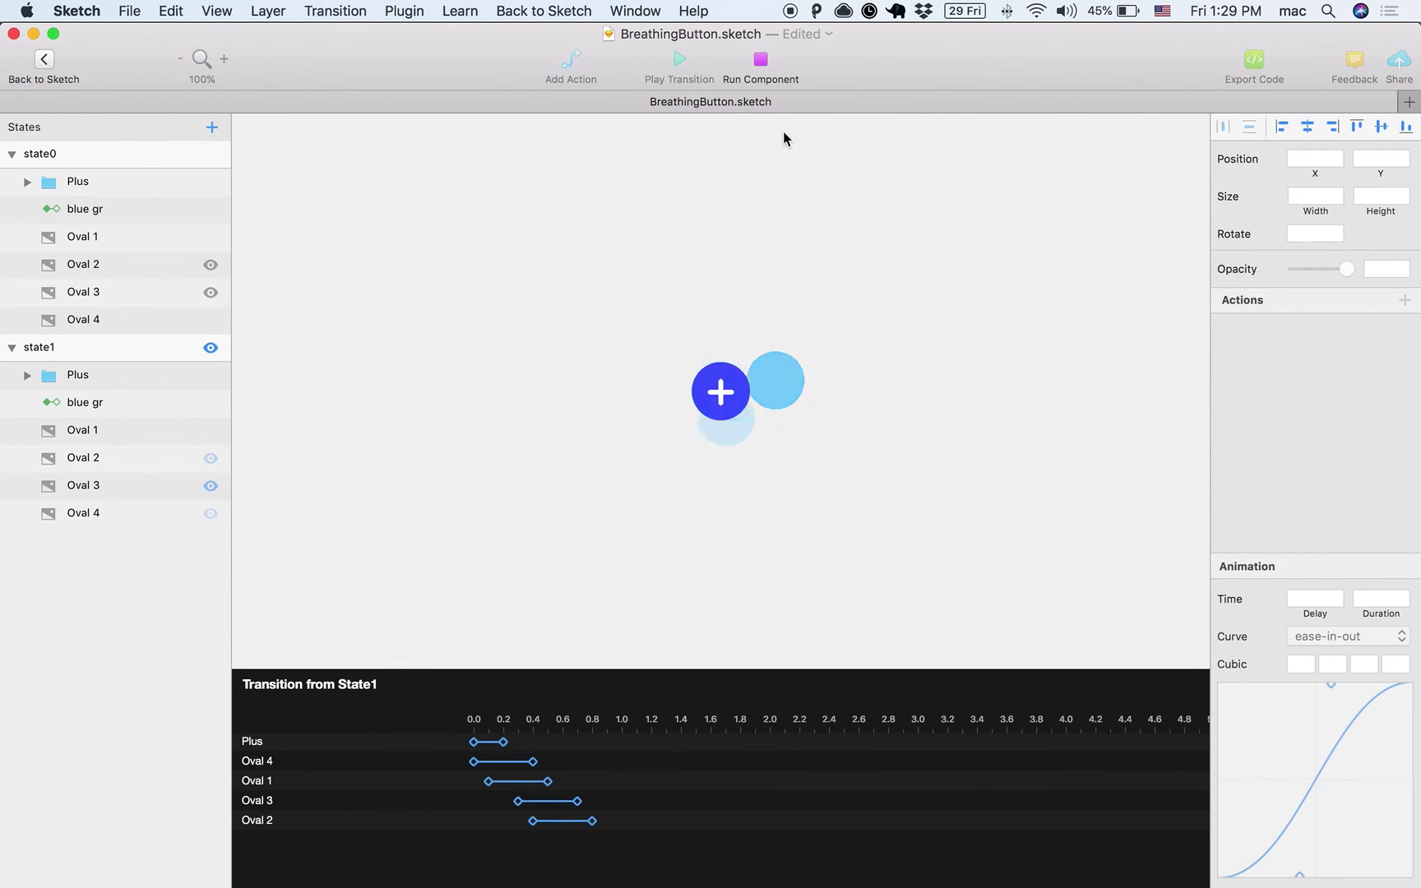
left_click(761, 60)
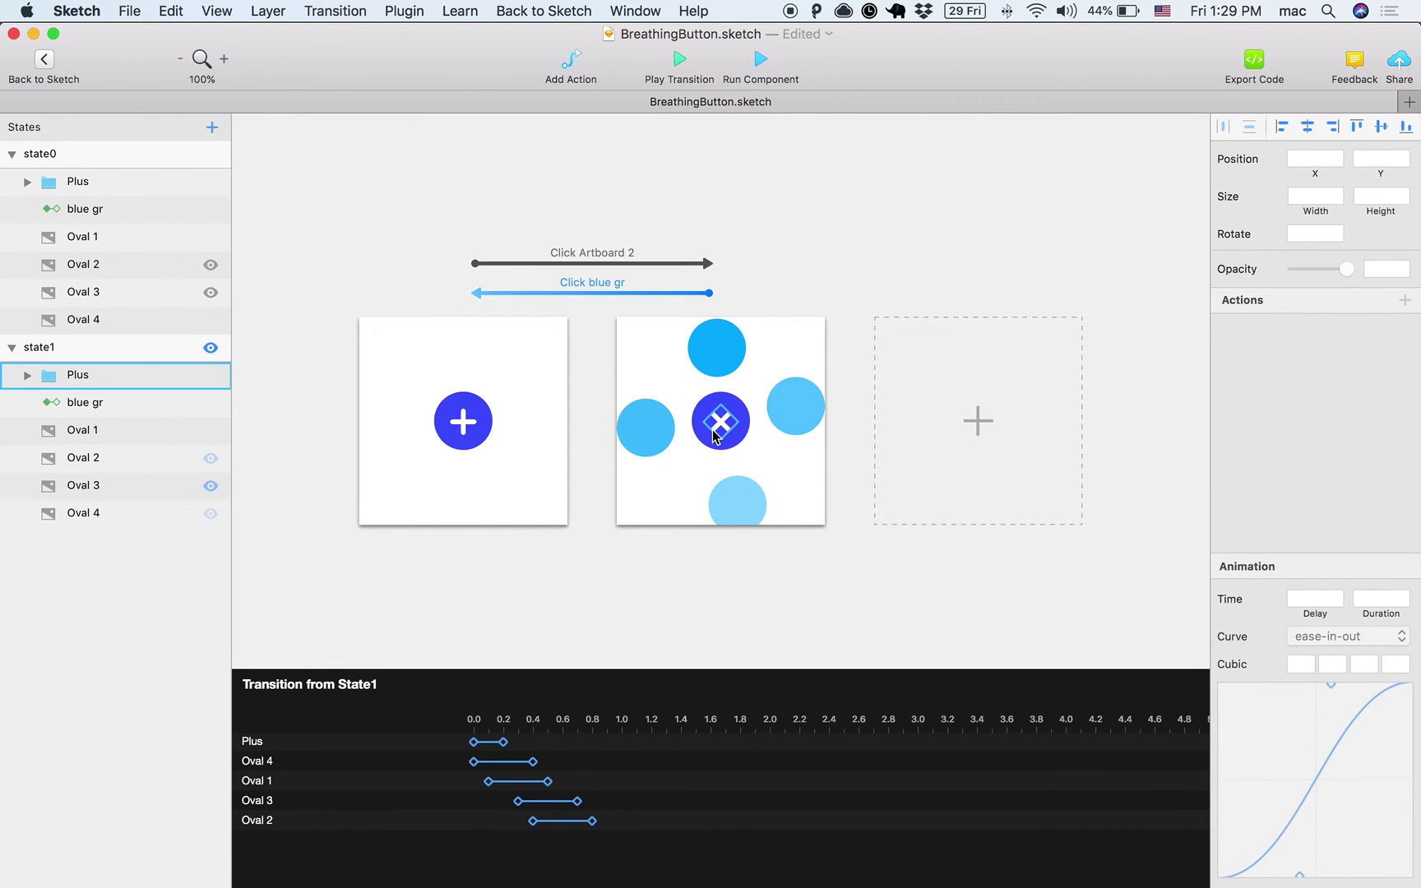
Open the blue gr circle component and zoom in on its two Timer transitions.
left_click(714, 435)
left_click(485, 415)
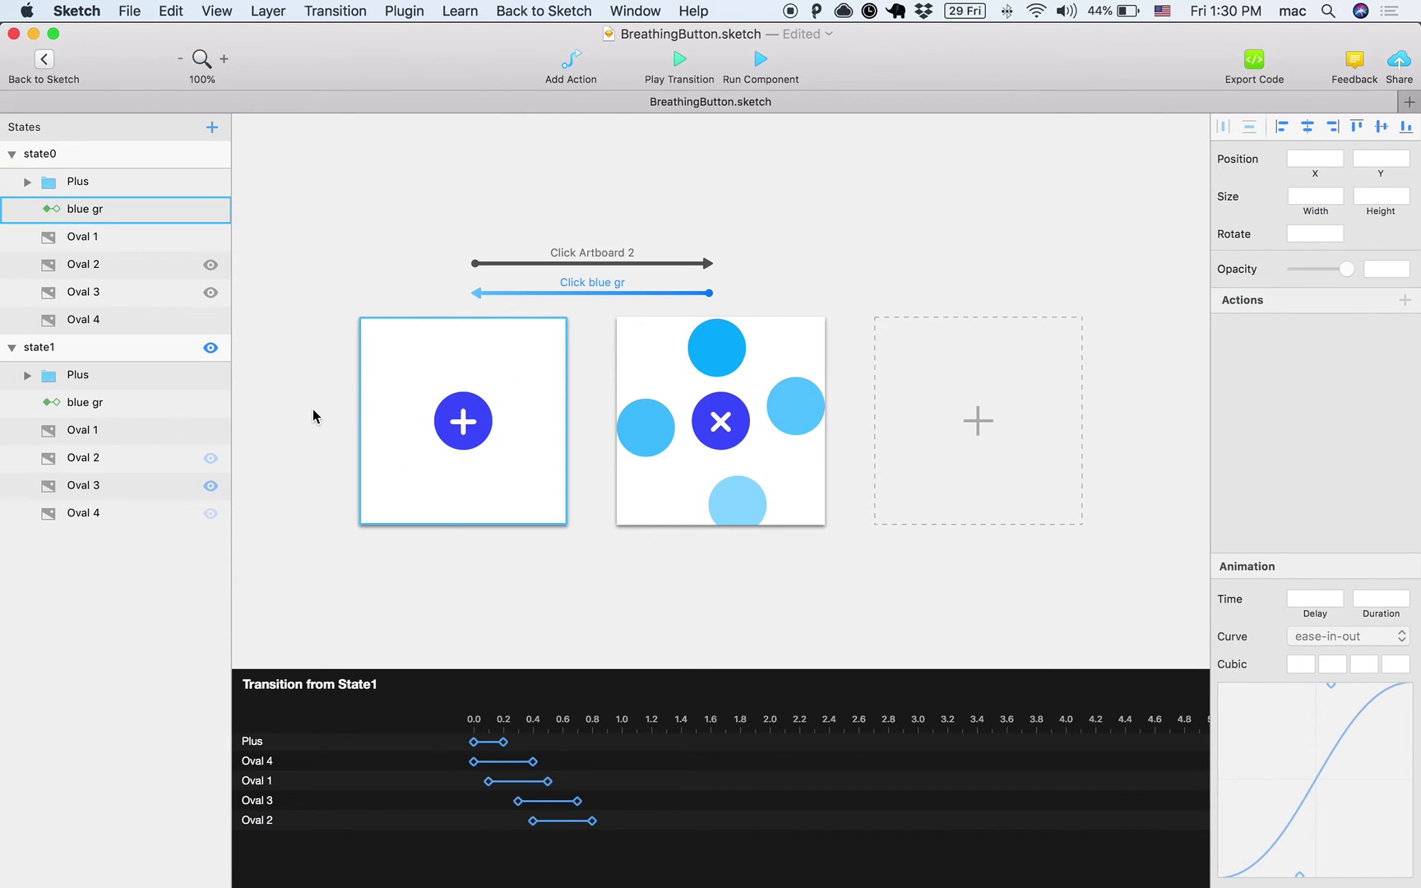
left_click(99, 404)
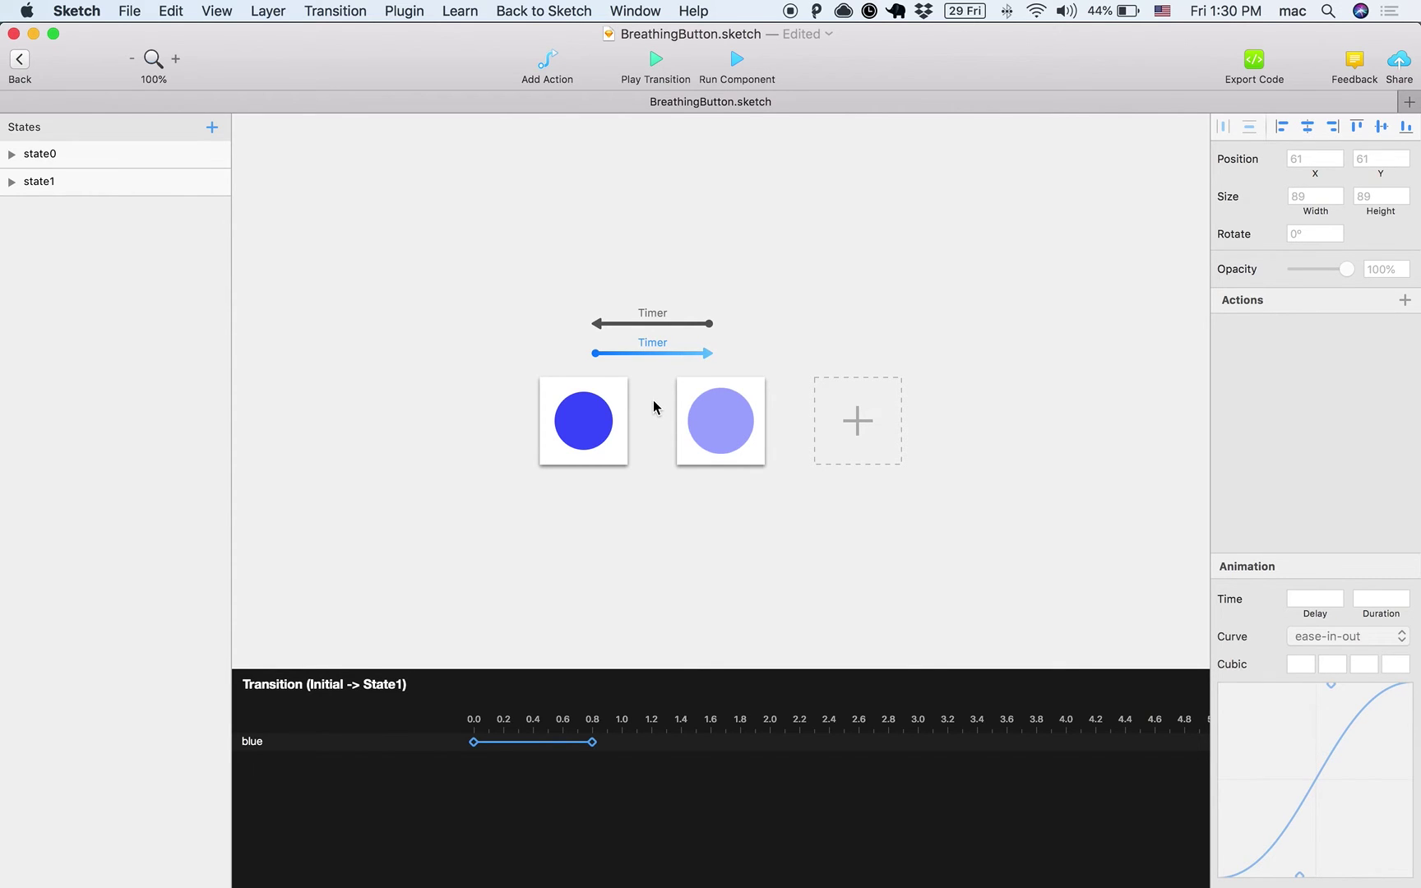
key("super+plus")
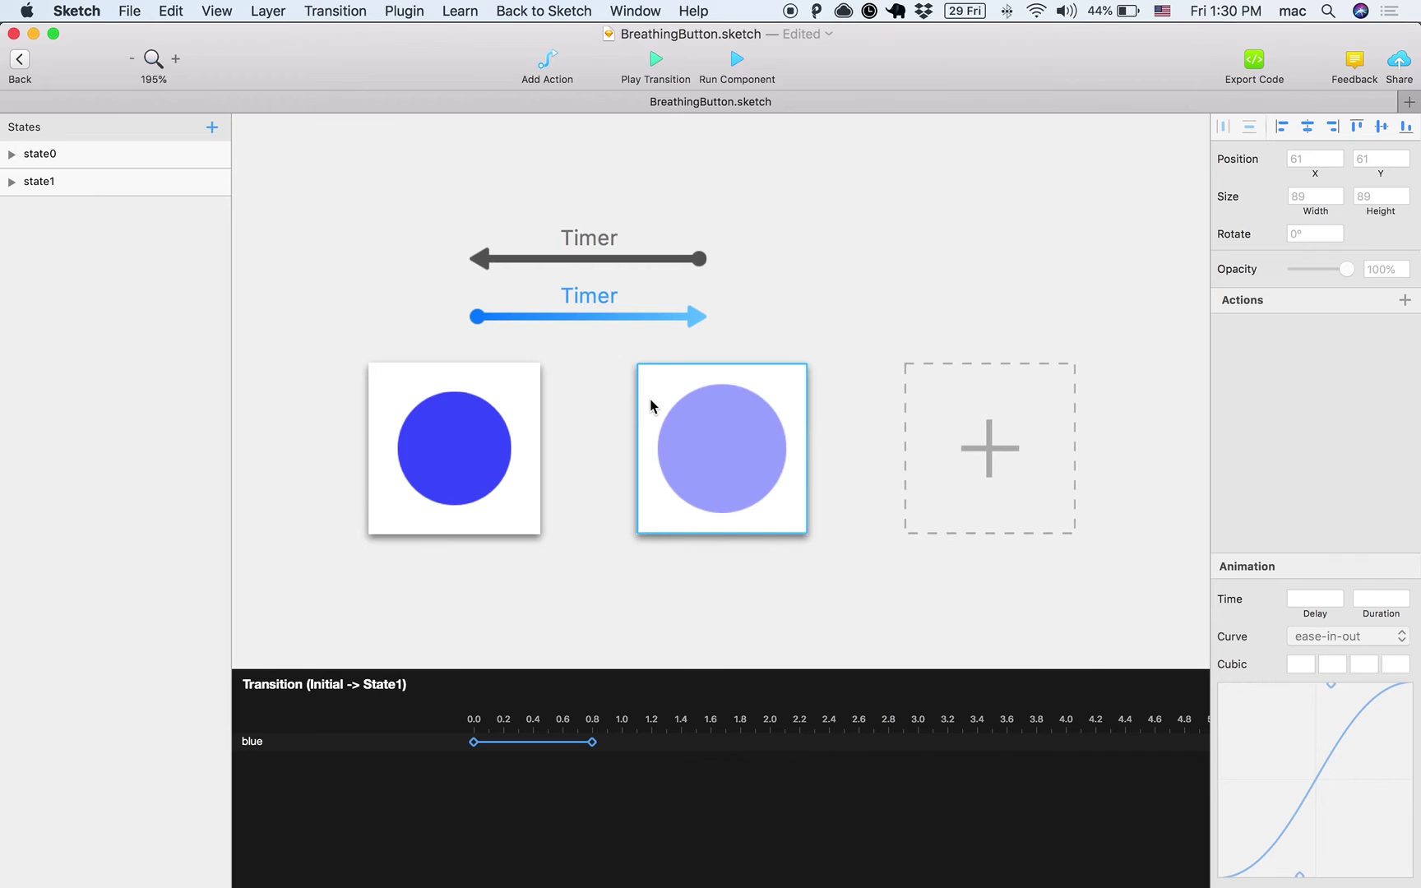
left_click(590, 259)
left_click(592, 325)
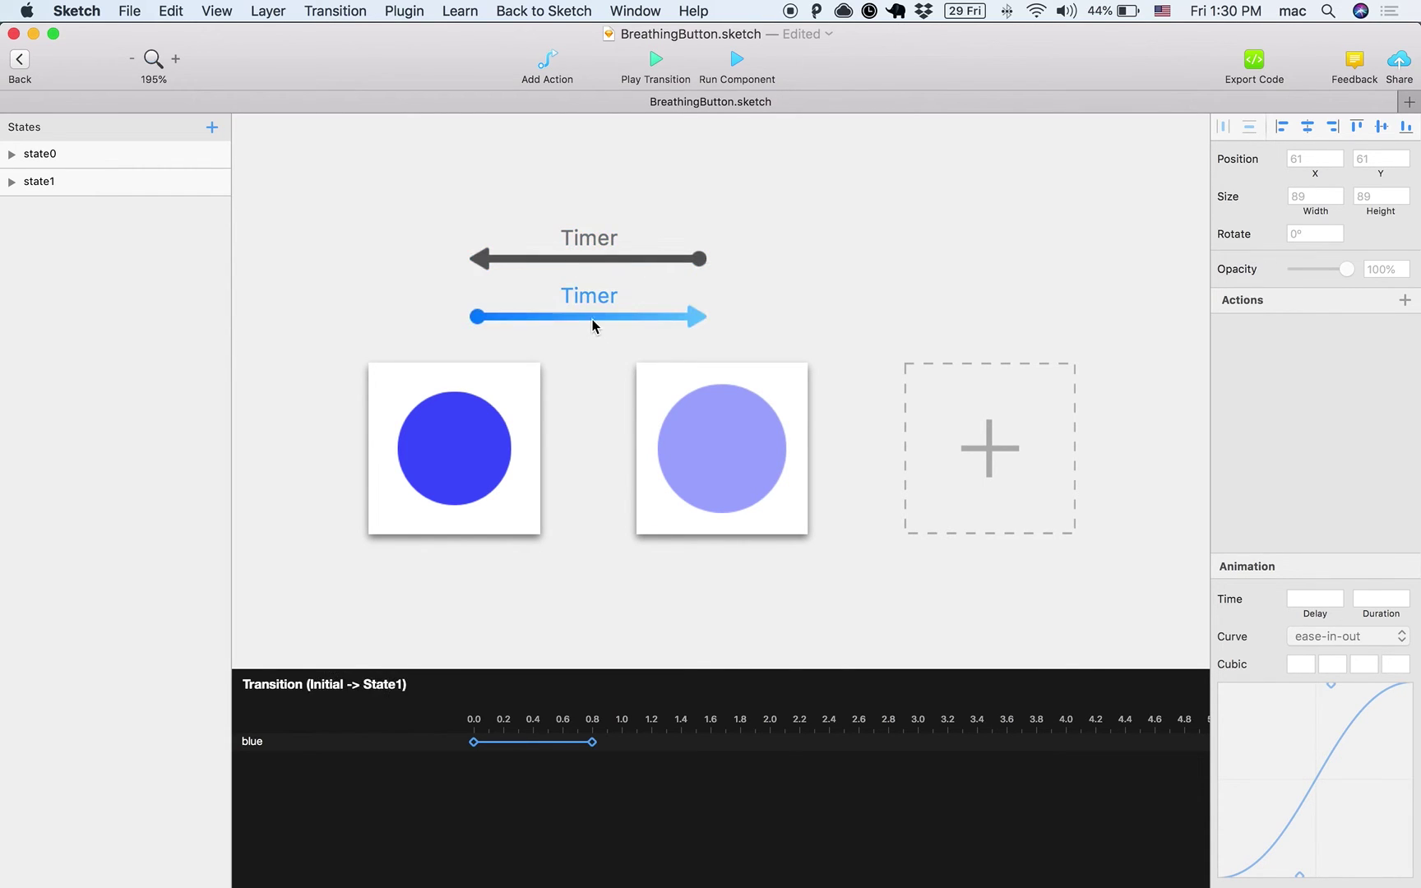
left_click(596, 261)
left_click(606, 314)
Remove the Initial-to-State1 Timer and the return Timer transition.
right_click(607, 314)
left_click(637, 322)
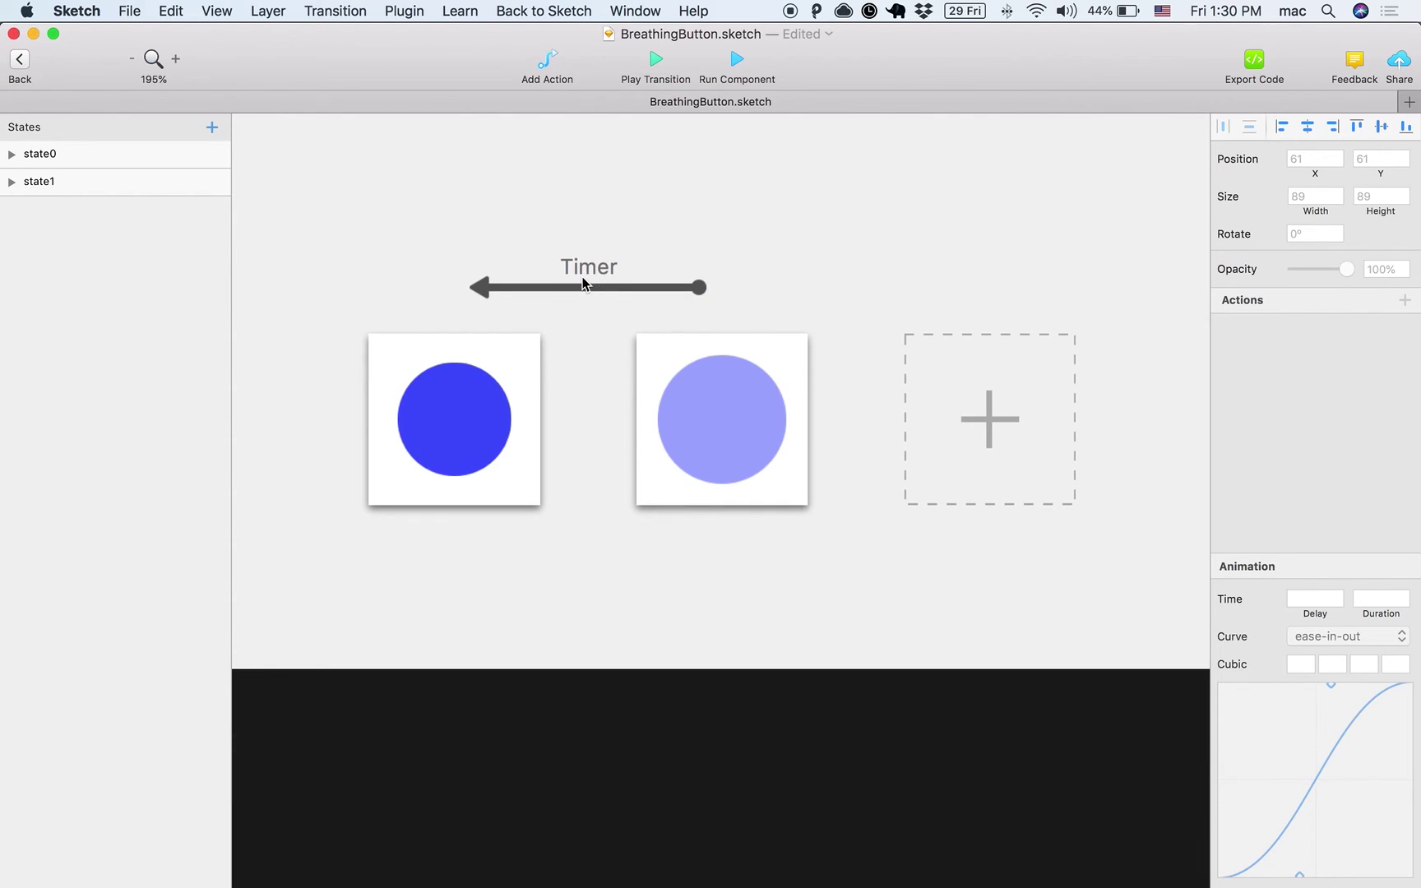
left_click(583, 288)
right_click(584, 292)
left_click(635, 296)
left_click(669, 375)
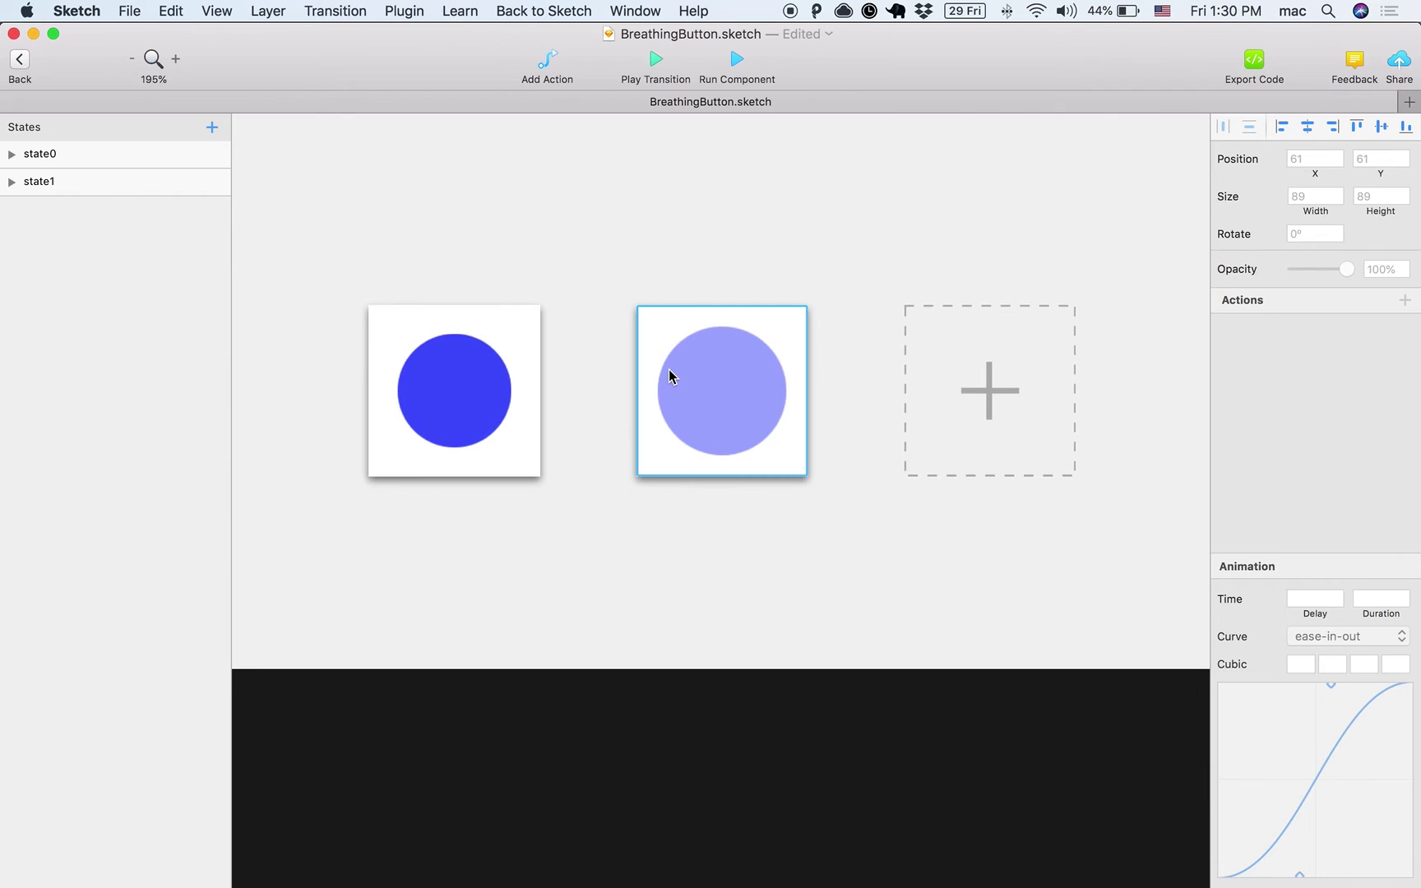
scroll(669, 371, "up", 5)
scroll(669, 365, "down", 8)
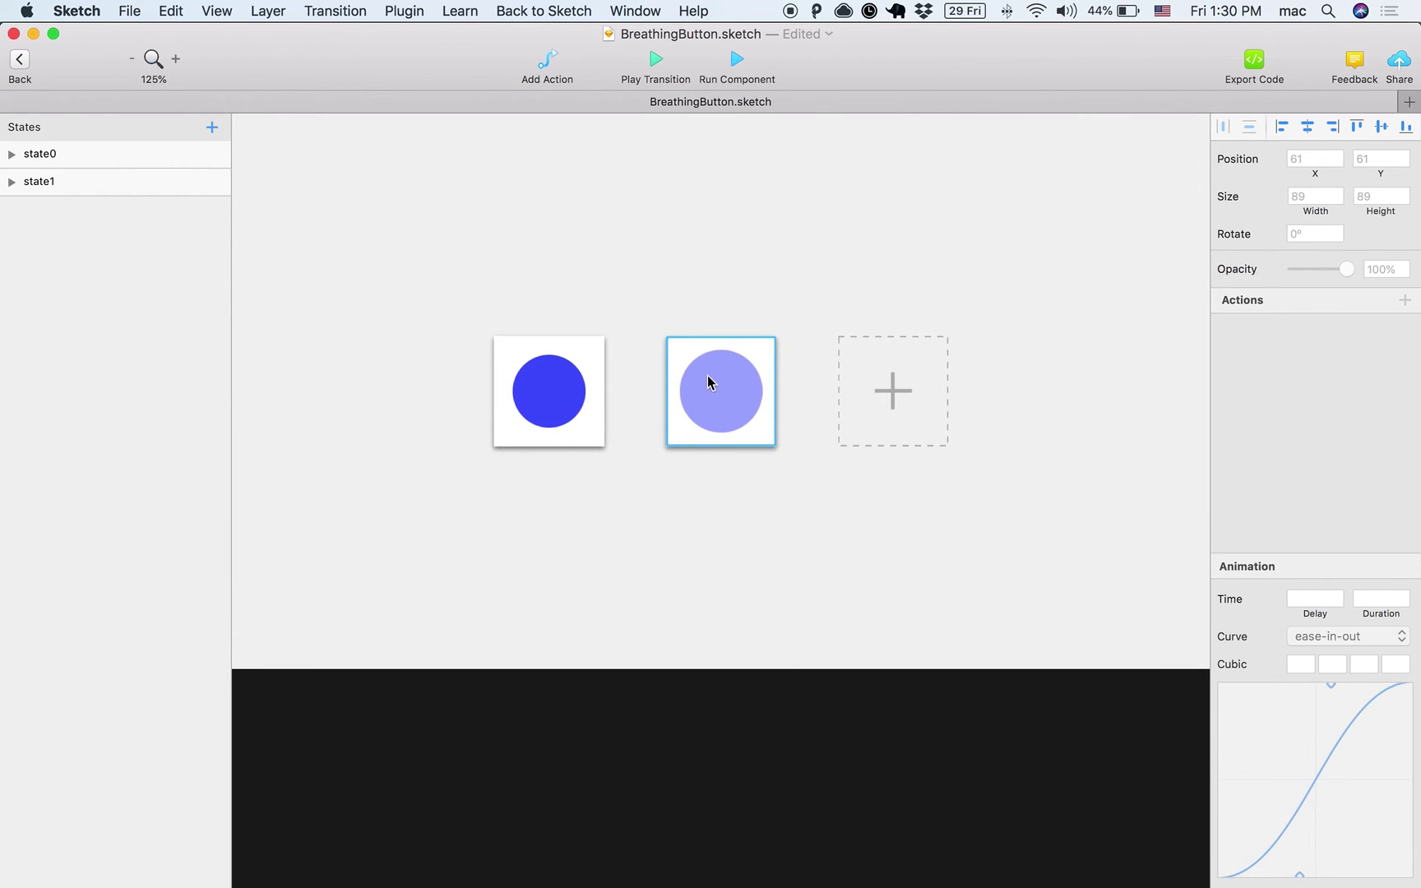
Expand state0 and select the Background and blue gr layers in both states.
left_click(678, 368)
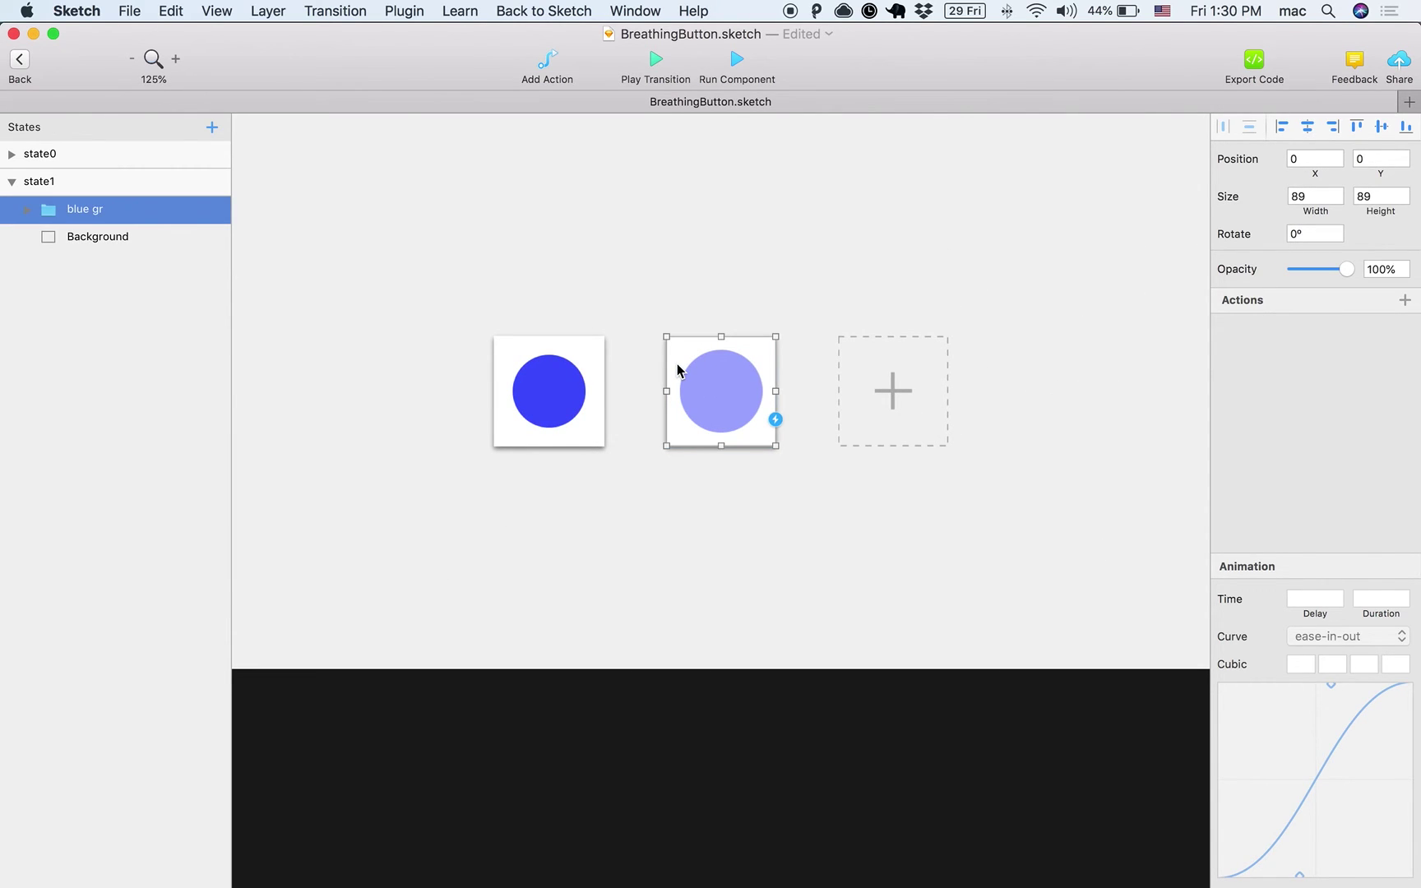
left_click(11, 154)
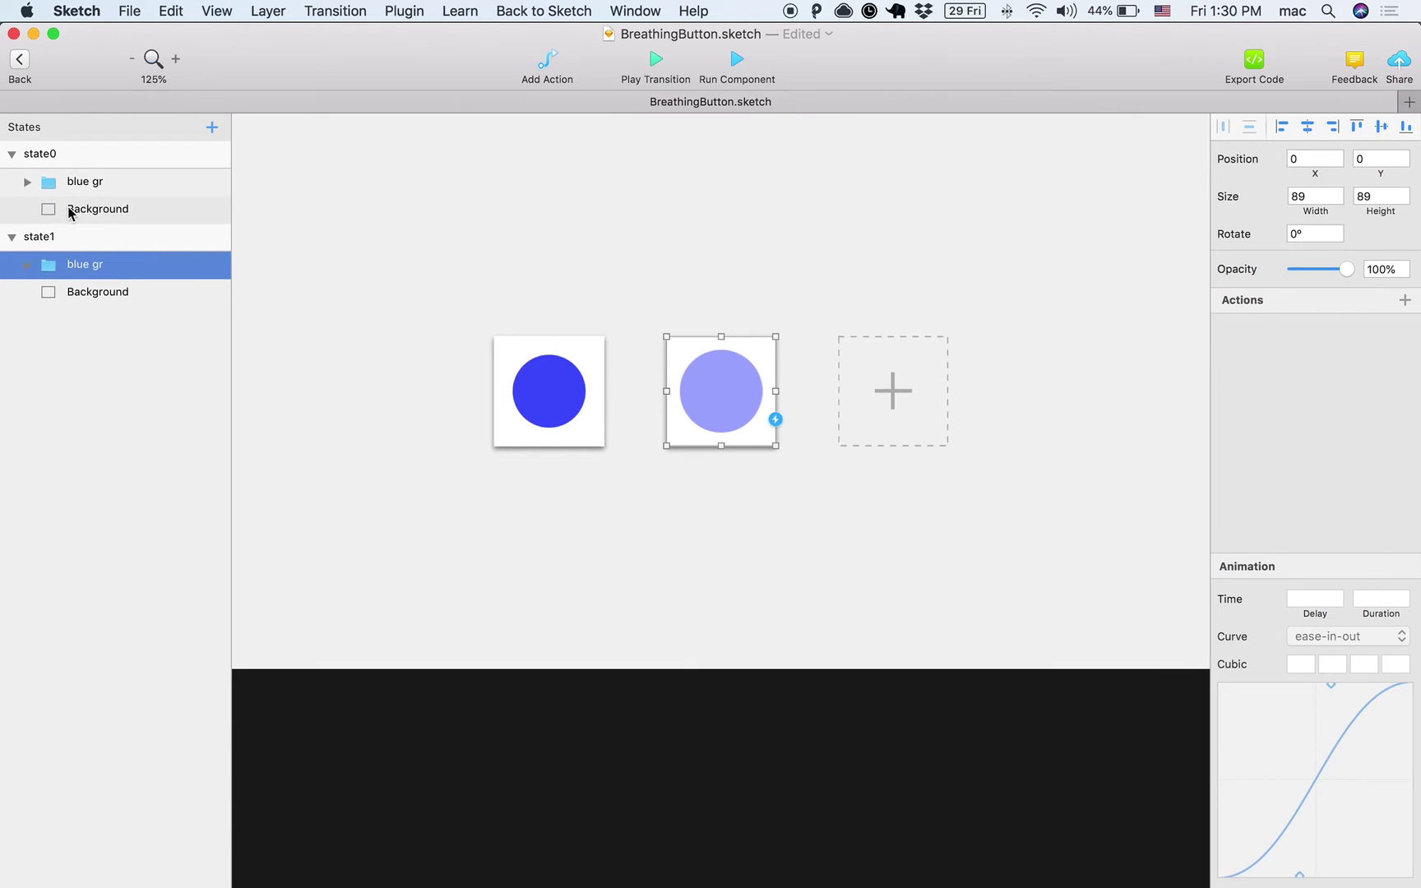
left_click(79, 213)
left_click(47, 188)
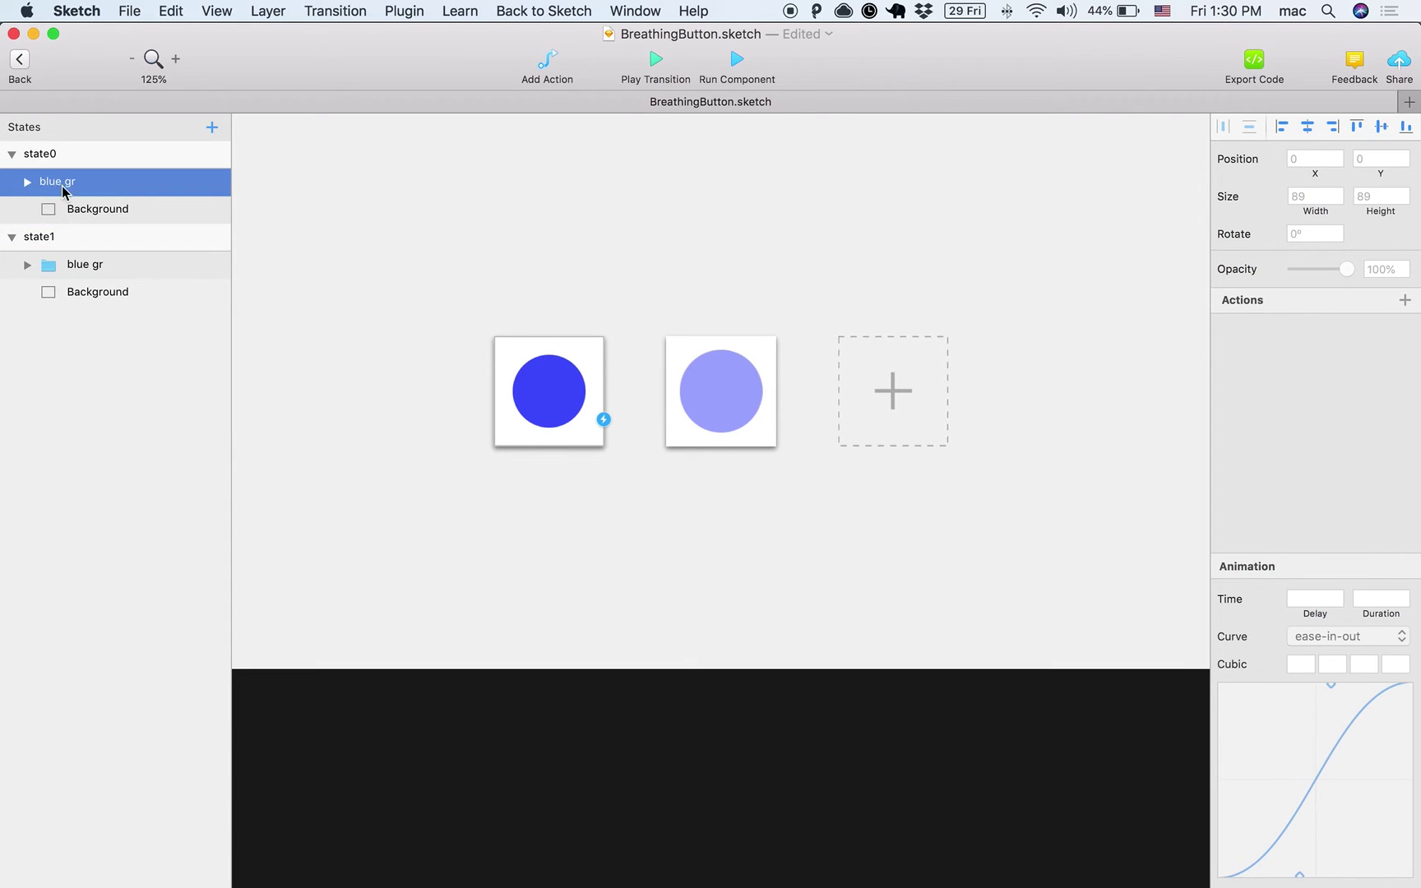
left_click(76, 265)
left_click(88, 294)
Toggle state1's Background and blue gr visibility, then link state0 toward state1.
left_click(212, 294)
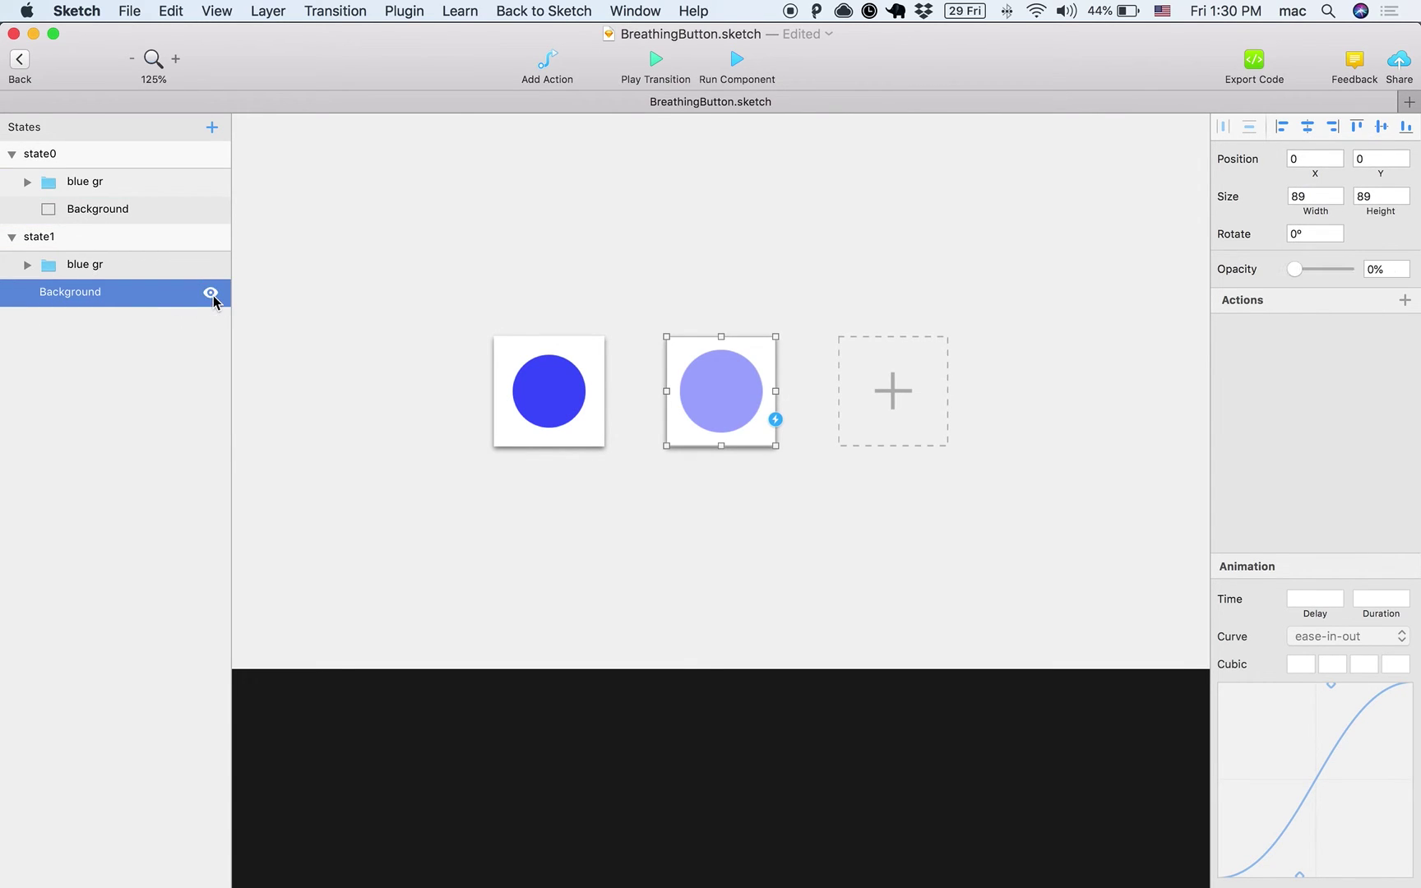
left_click(212, 291)
left_click(210, 268)
left_click(210, 269)
left_click(583, 356)
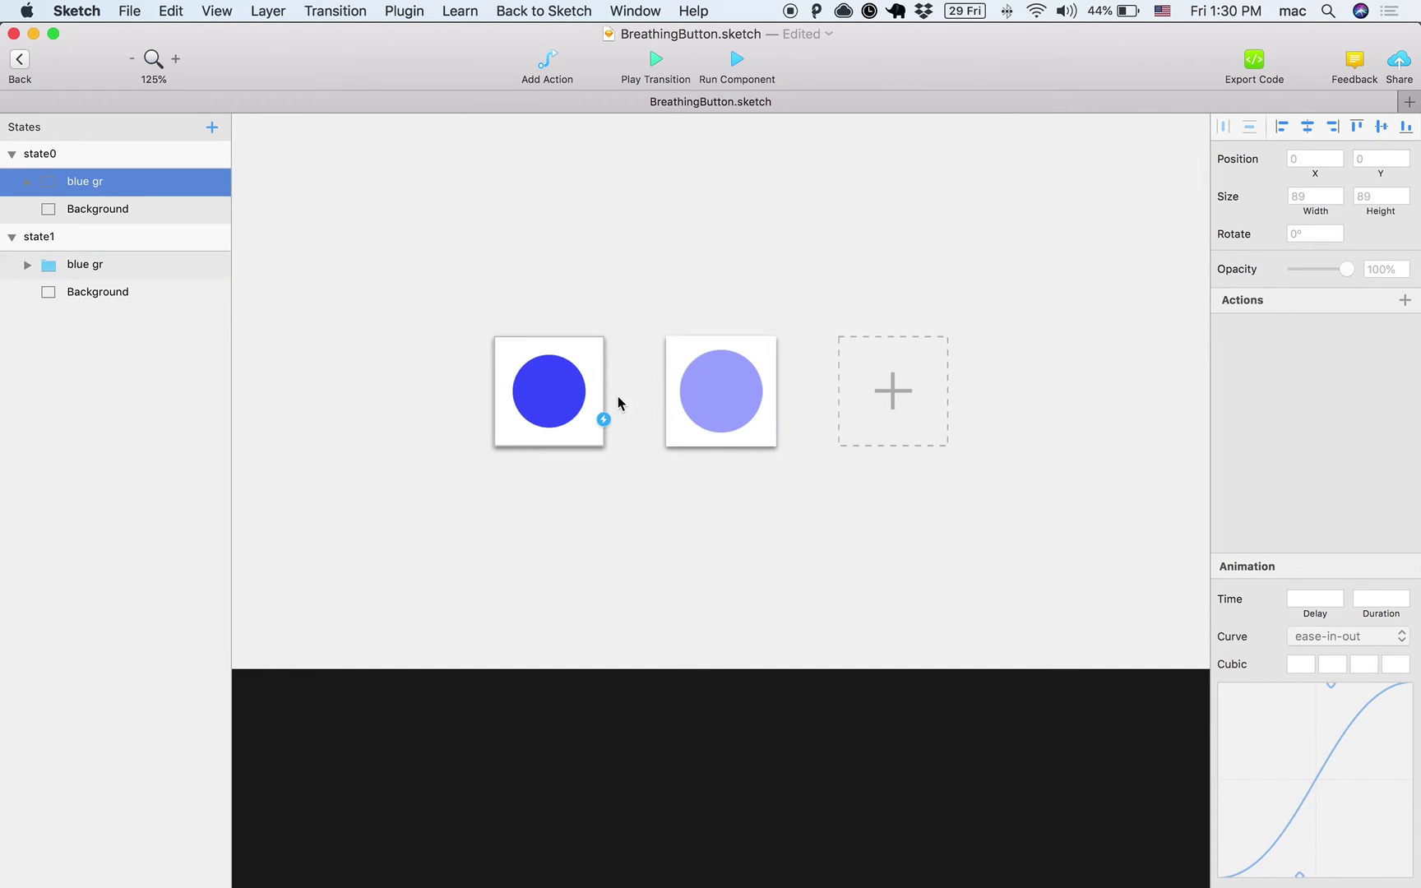
left_click_drag(605, 424, 678, 360)
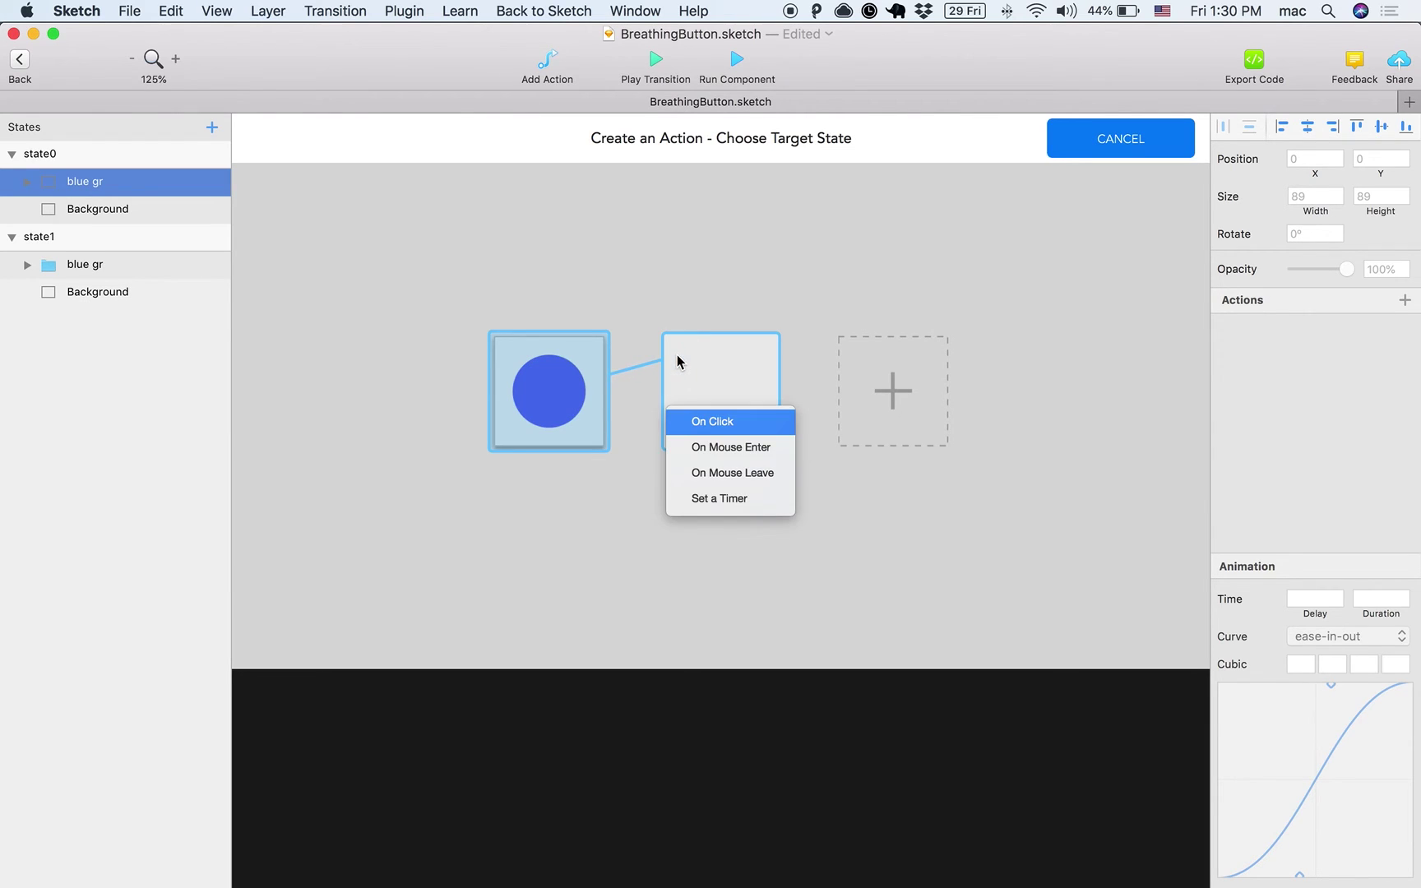
Make the state0-to-state1 link a Timer firing after 200ms.
left_click(694, 499)
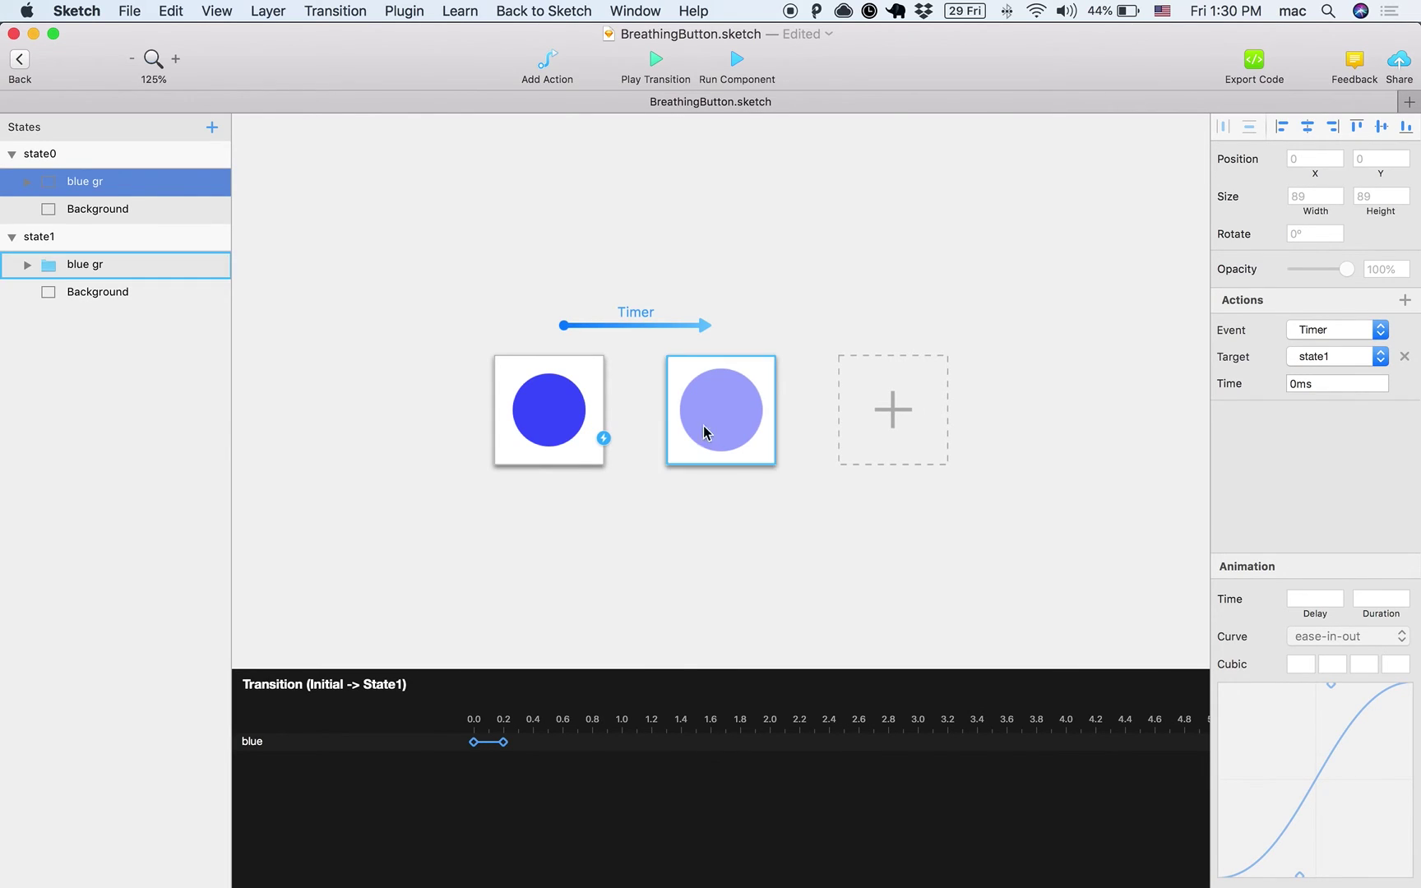
left_click(1293, 385)
type("200")
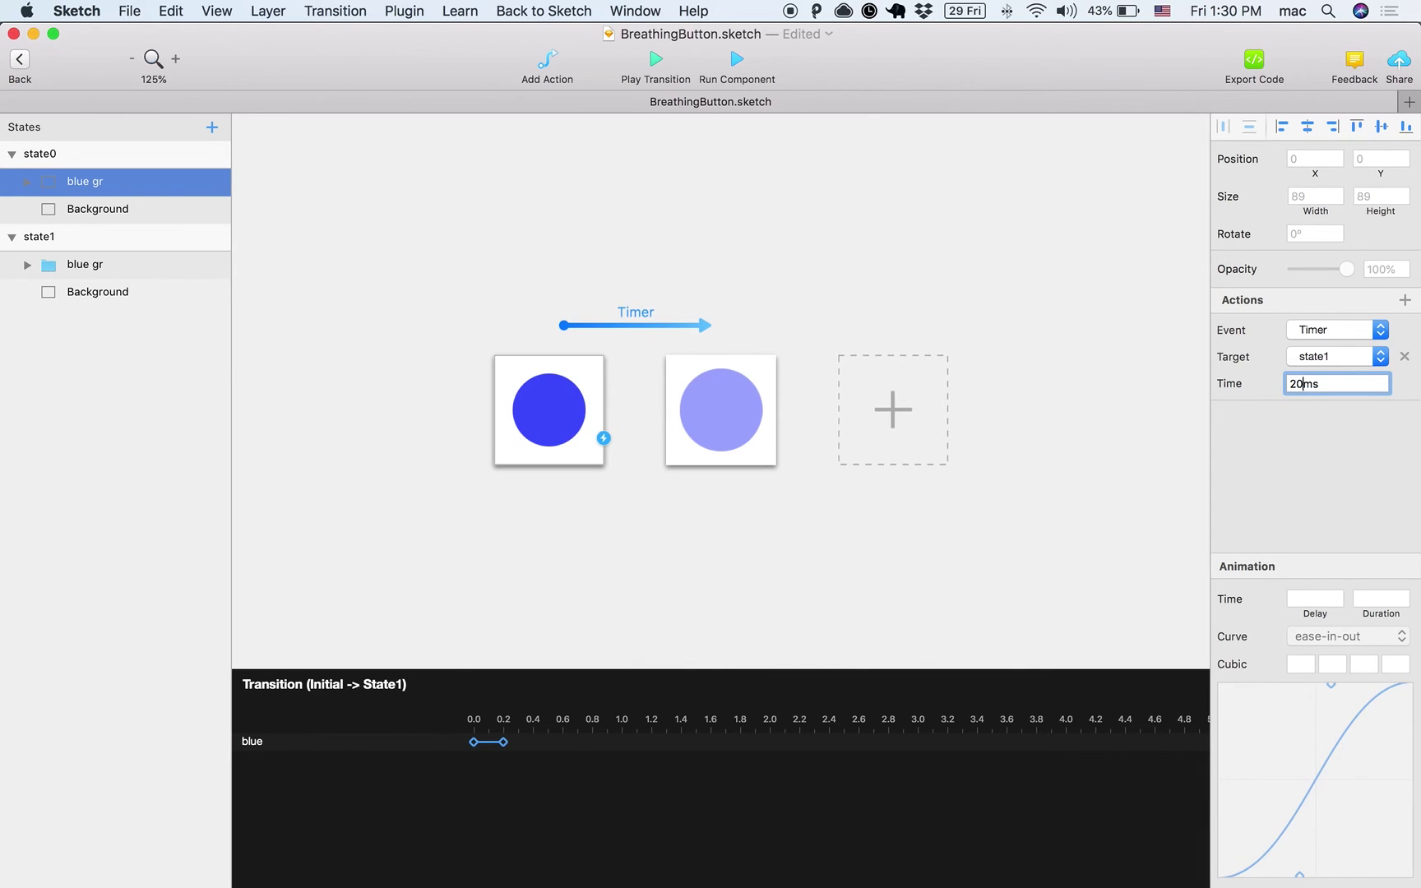
key("Return")
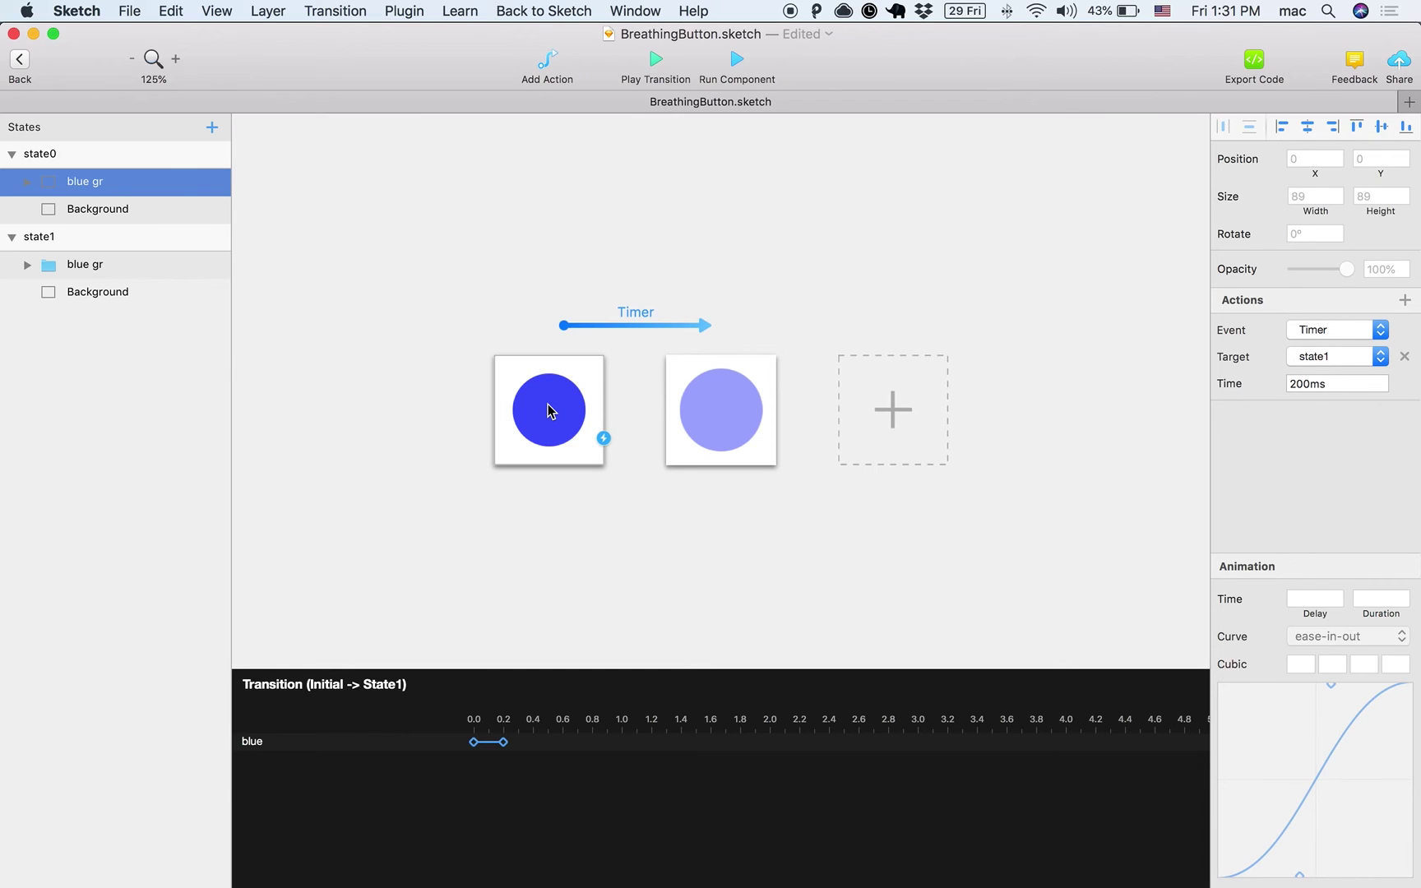
left_click(683, 379)
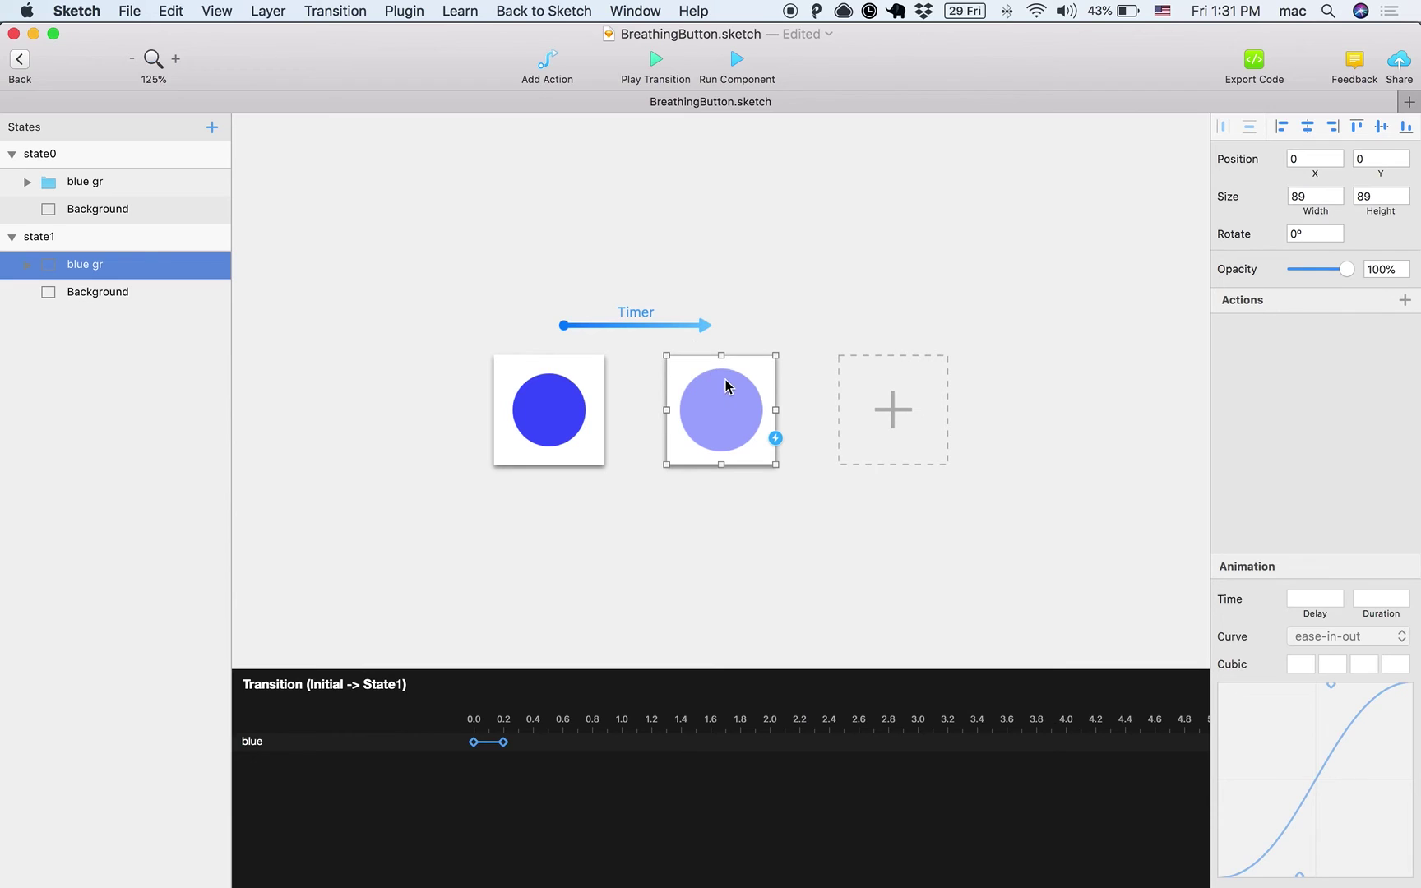
Add a 200ms Timer from state1 back to state0 and start the live preview.
left_click(775, 439)
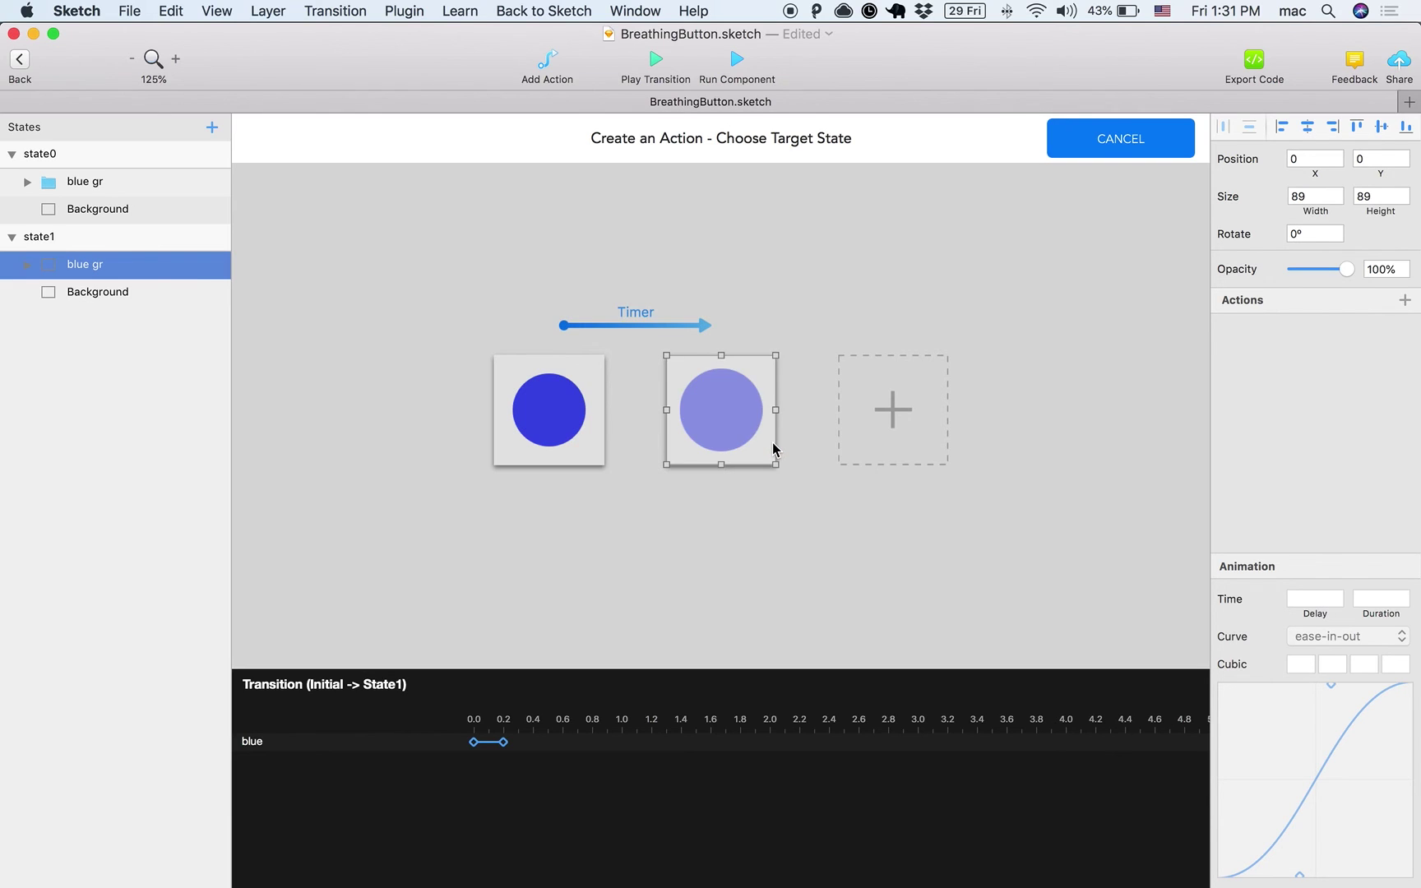
left_click(587, 383)
left_click(622, 520)
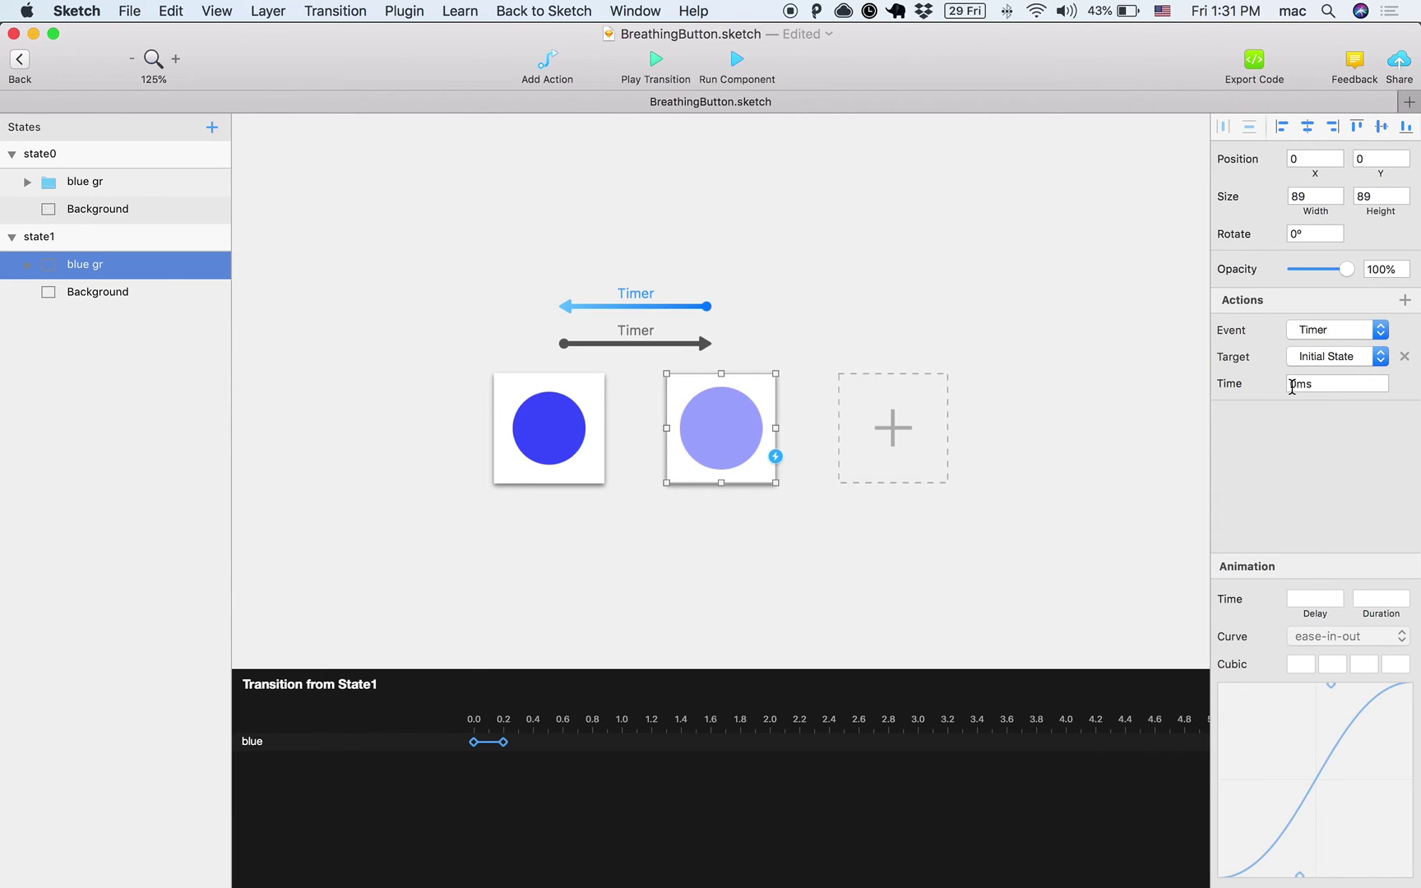
left_click(1292, 384)
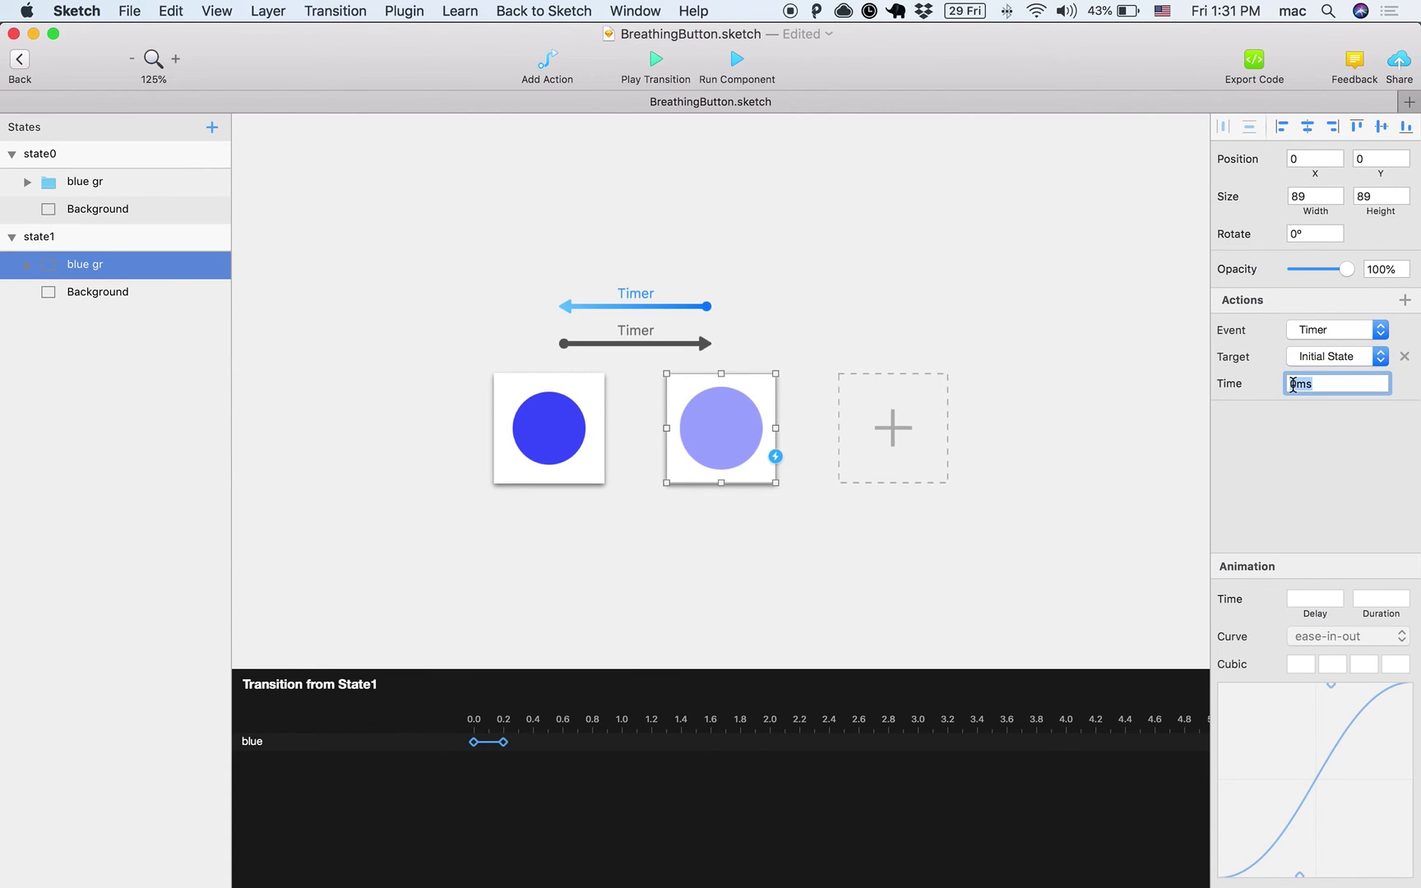
type("200")
key("Return")
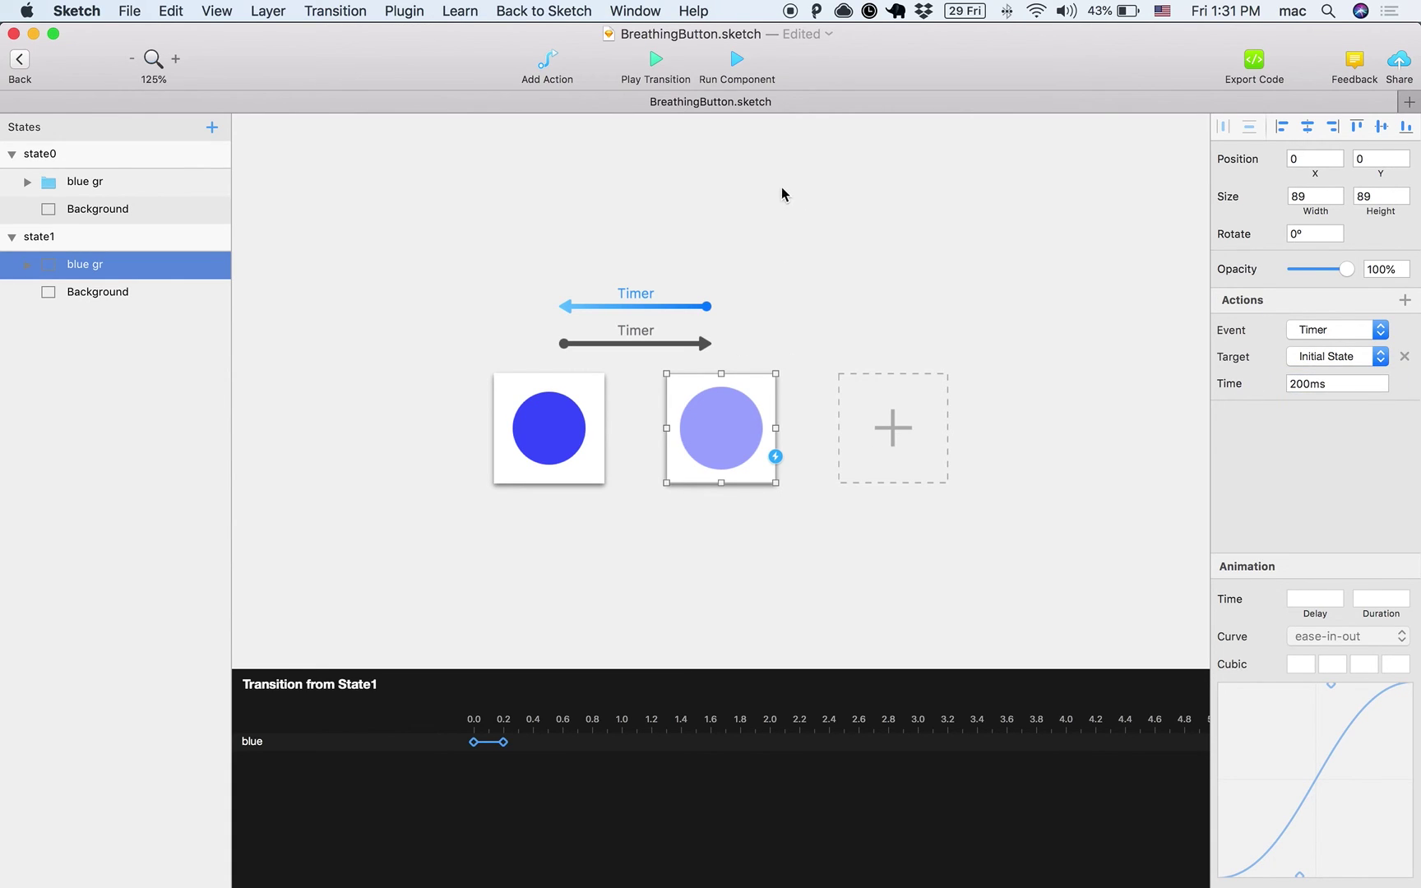
left_click(738, 69)
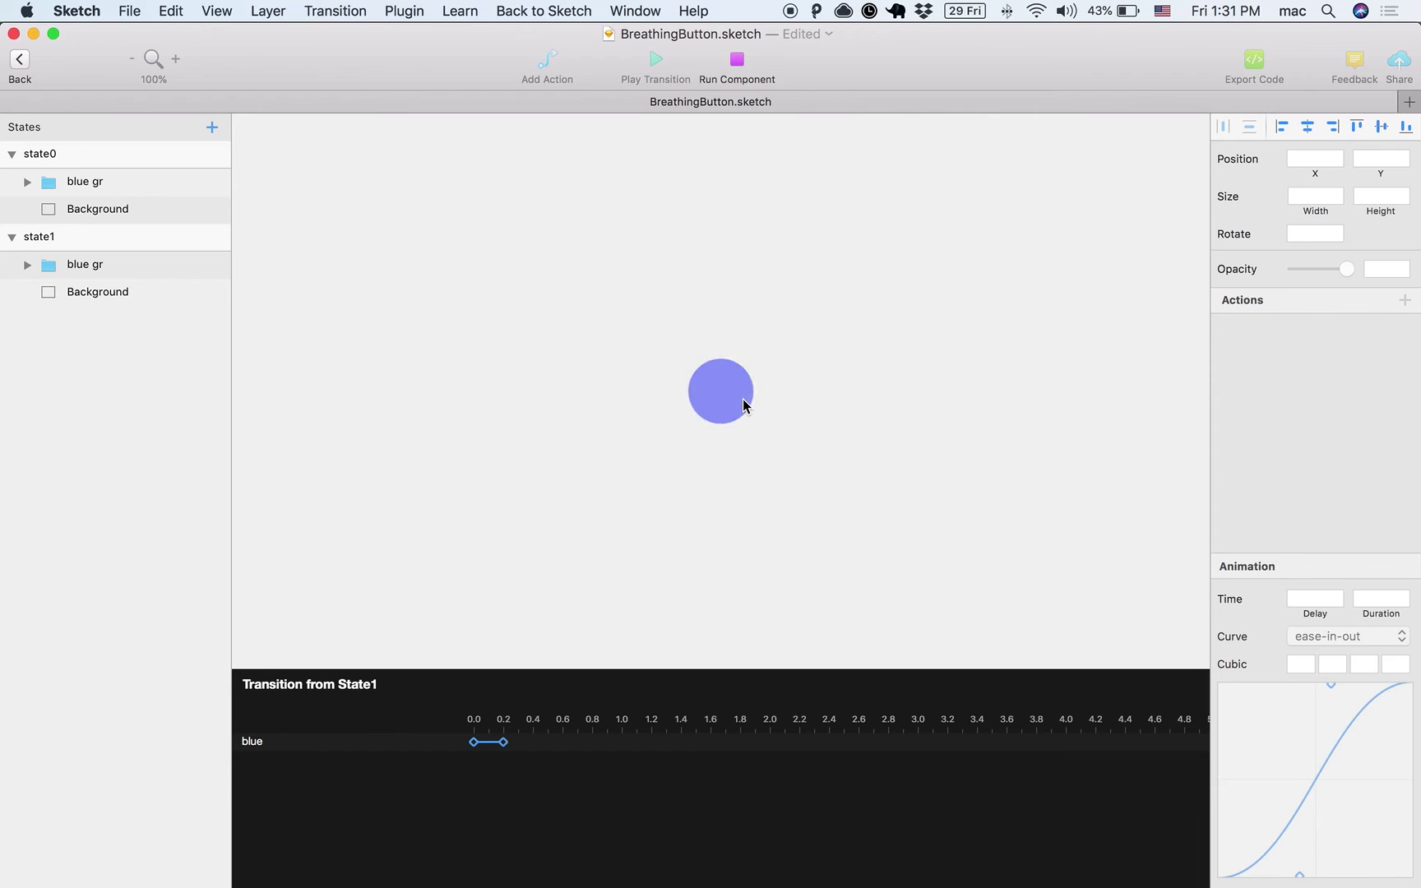
Stop the preview and stretch the Initial-to-State1 grow animation to 1.6s.
left_click(737, 64)
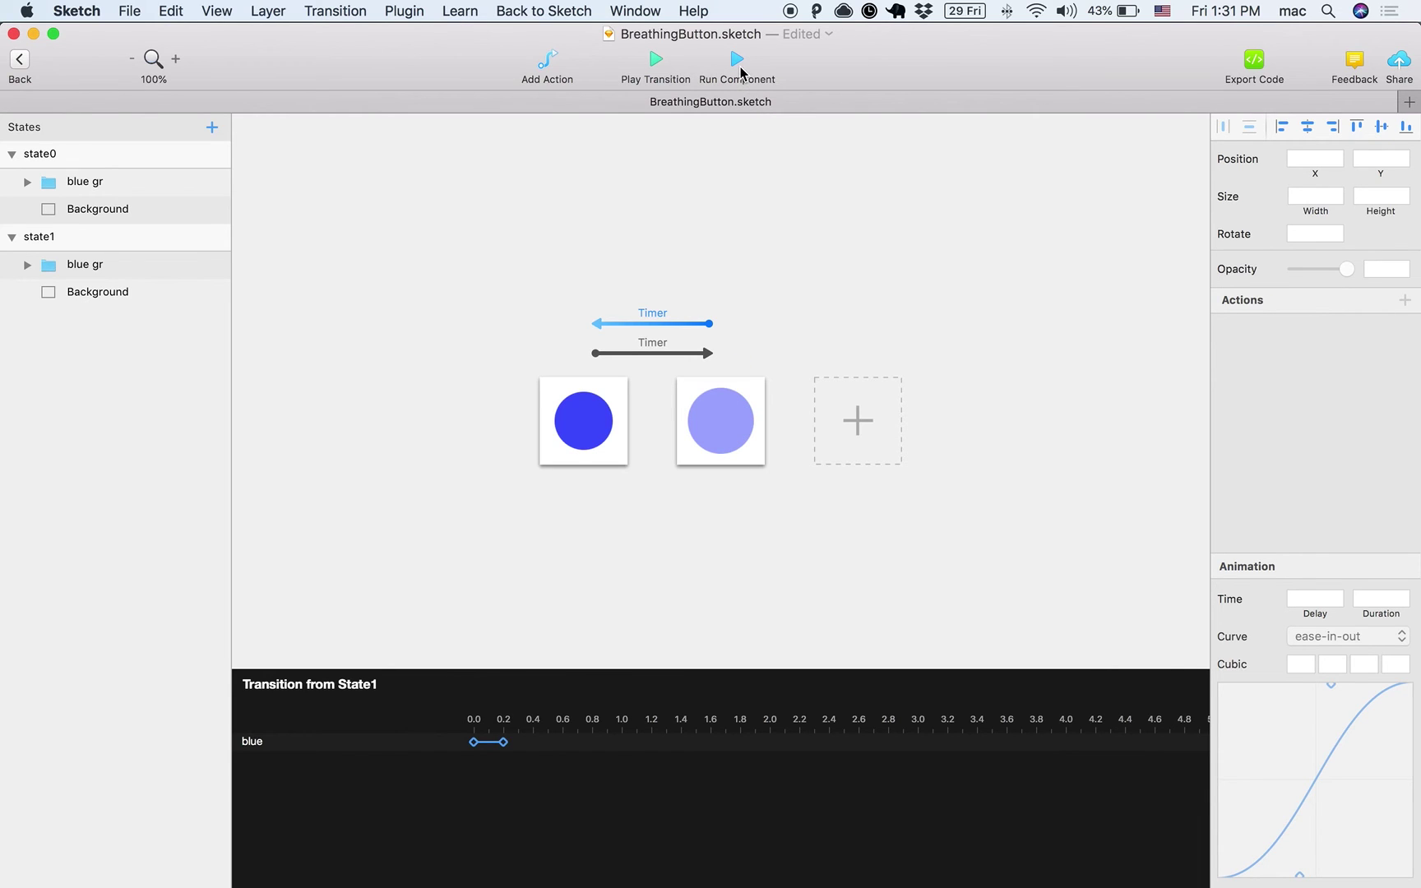
left_click(706, 354)
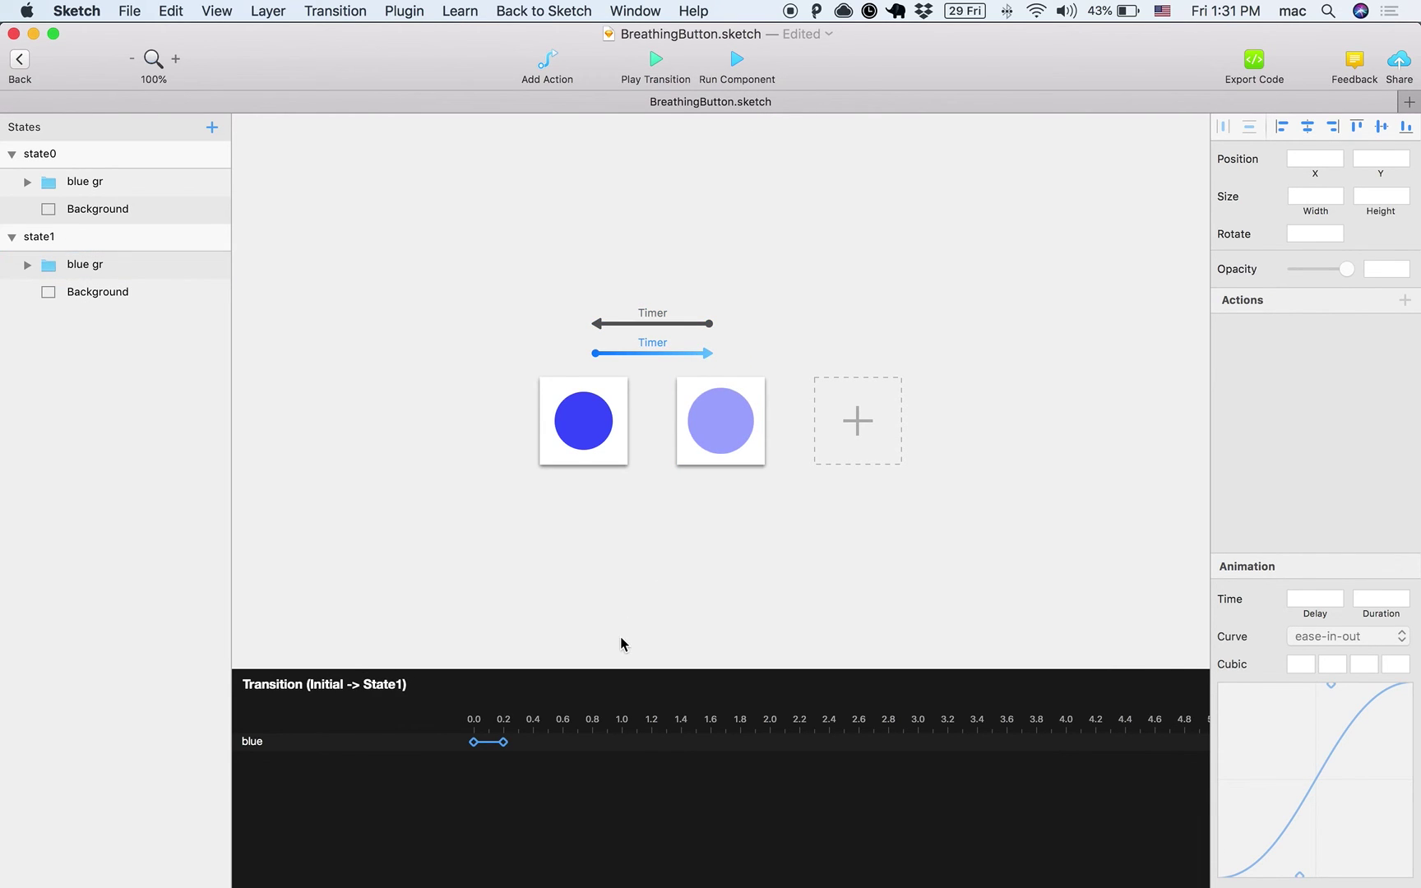
left_click_drag(504, 742, 710, 741)
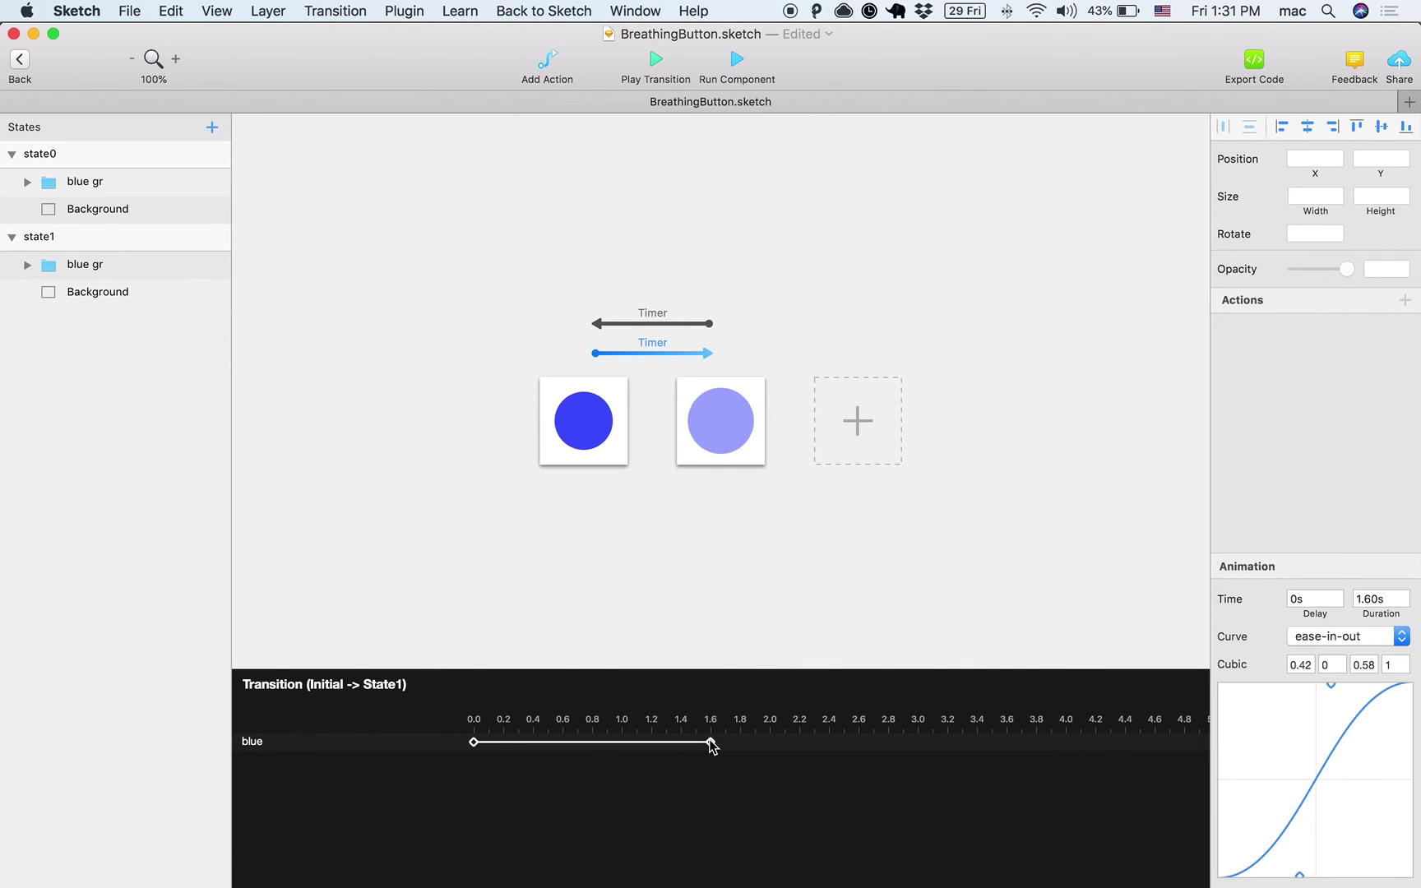
Set the return animation from State1 to 0.8s and preview the breathing circle.
left_click(670, 324)
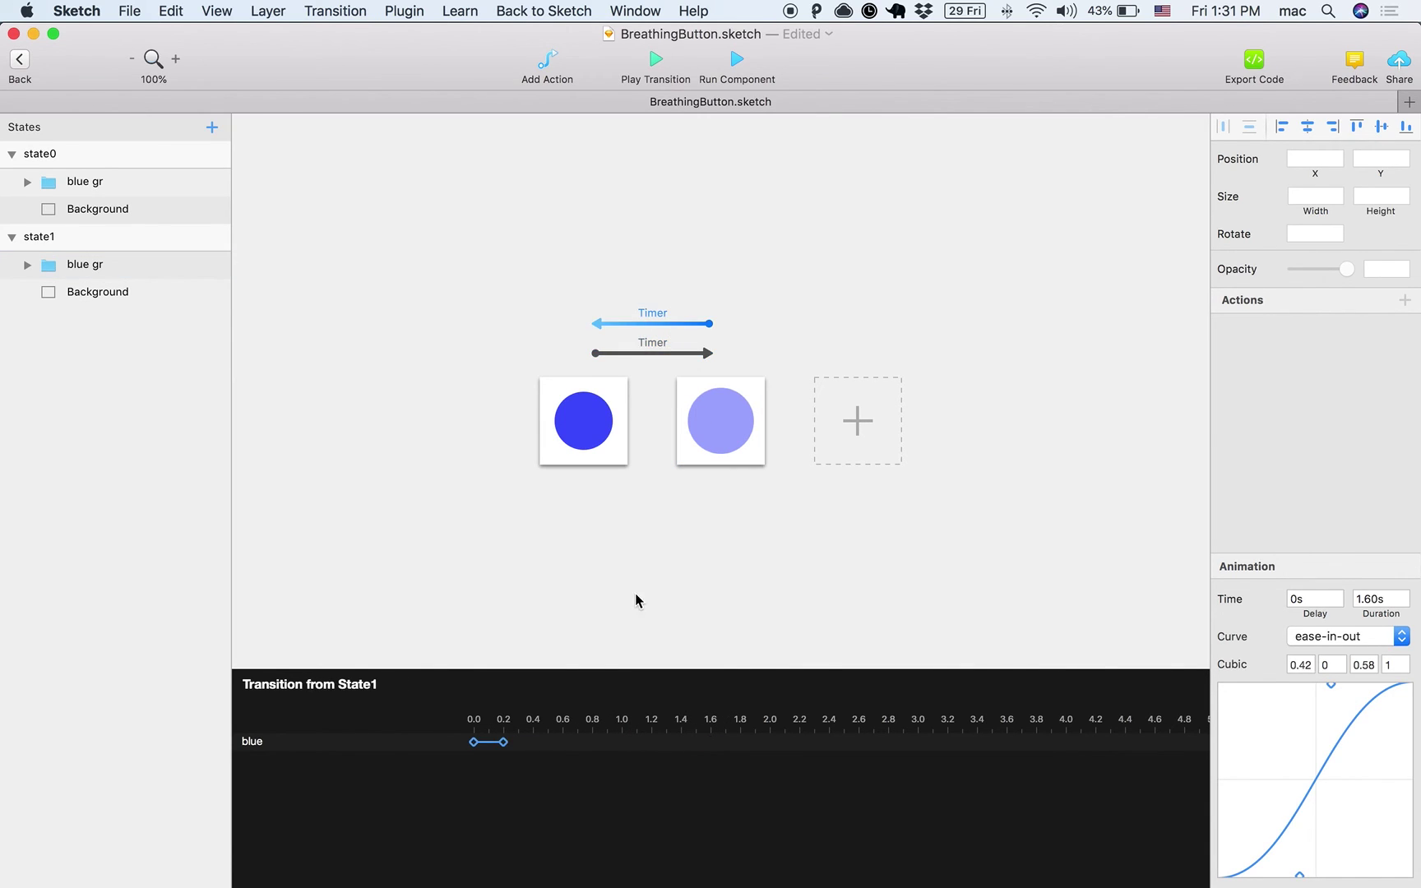
left_click(513, 744)
left_click_drag(513, 744, 592, 744)
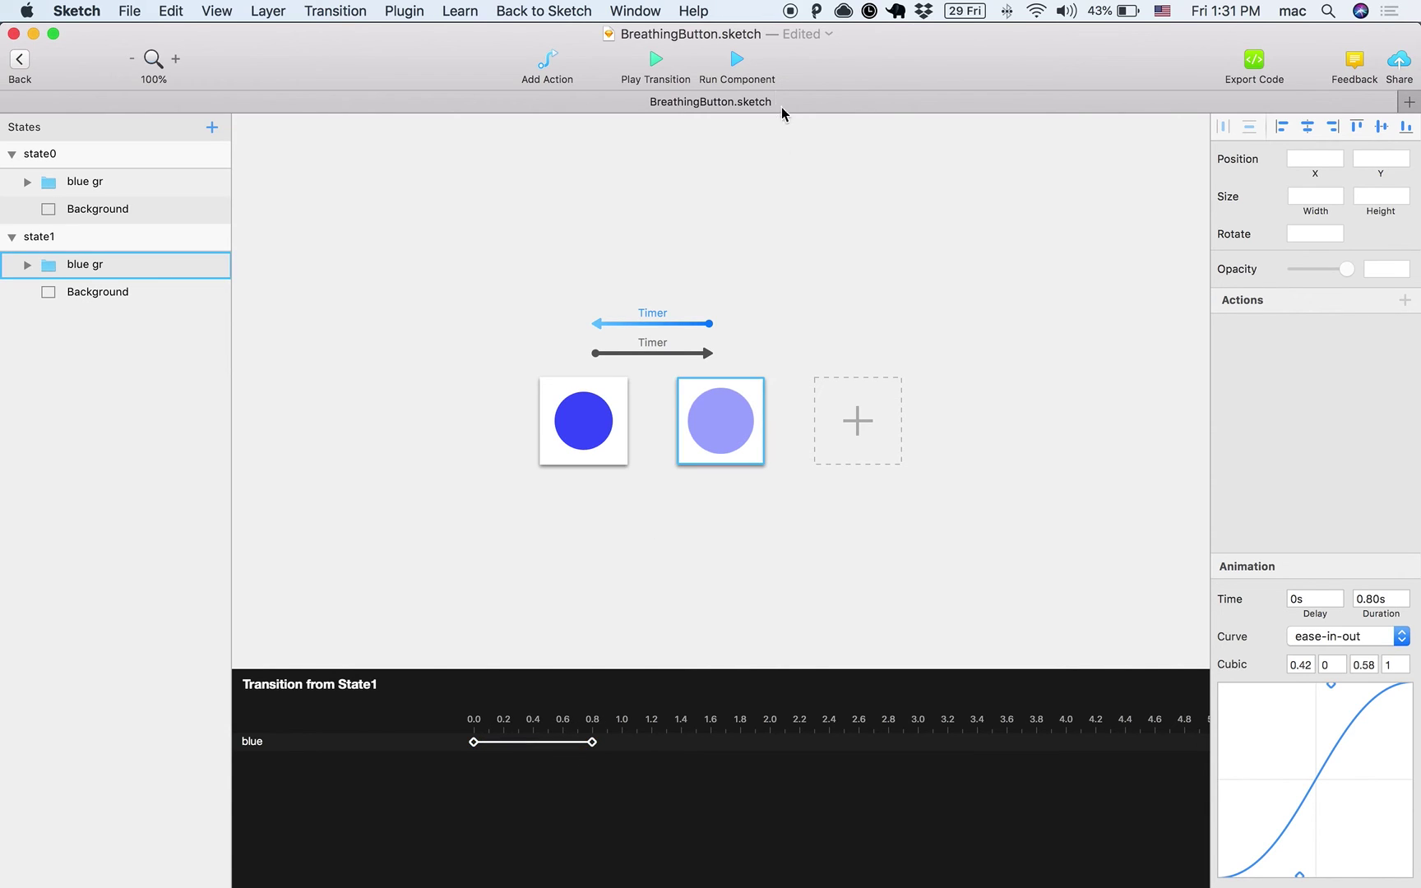
left_click(747, 65)
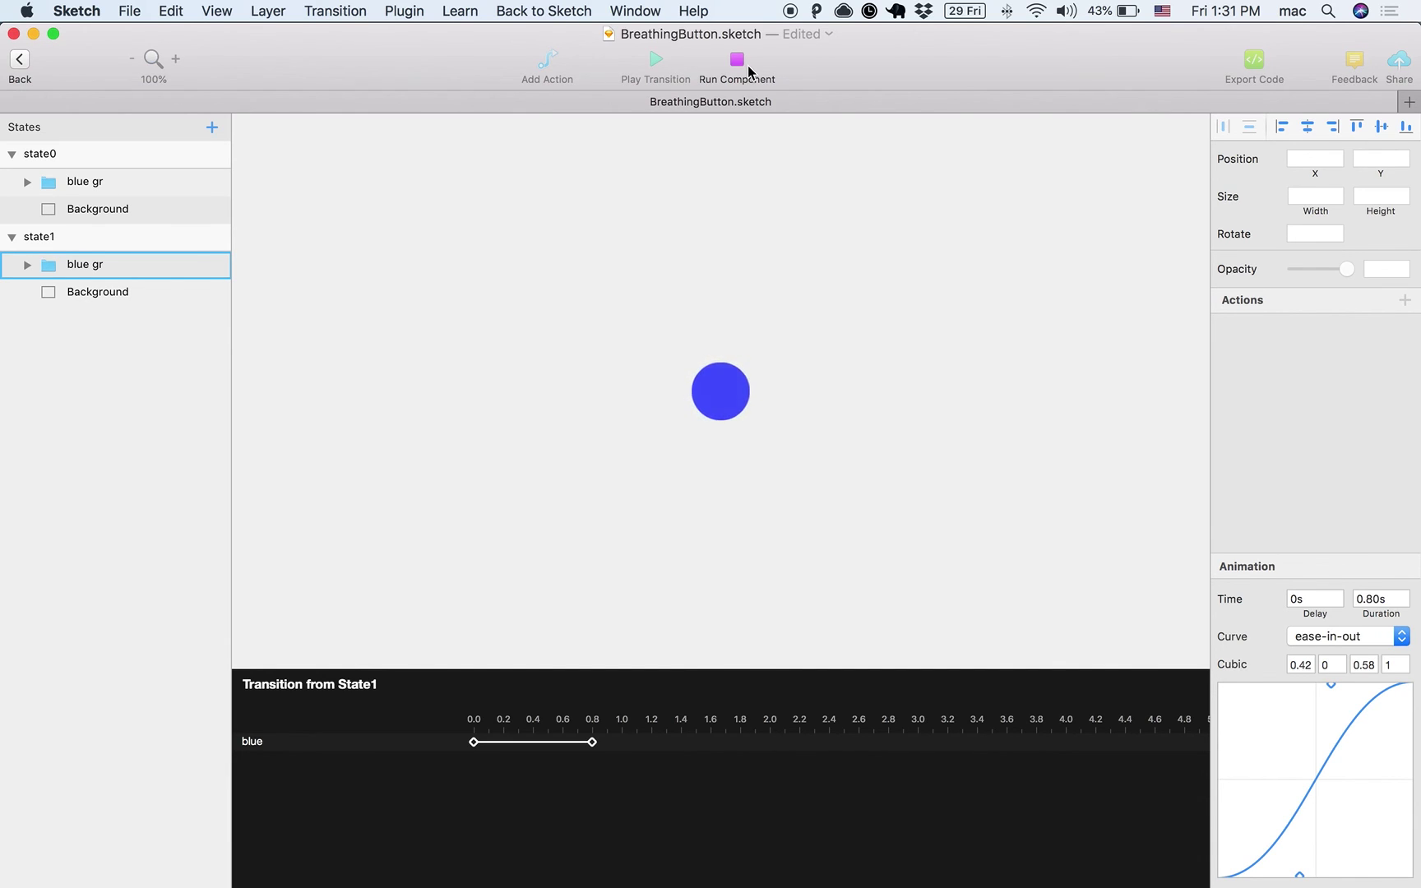
left_click(747, 67)
Reshape the Cubic easing curve handles into a steeper custom ease for the return animation.
left_click(595, 621)
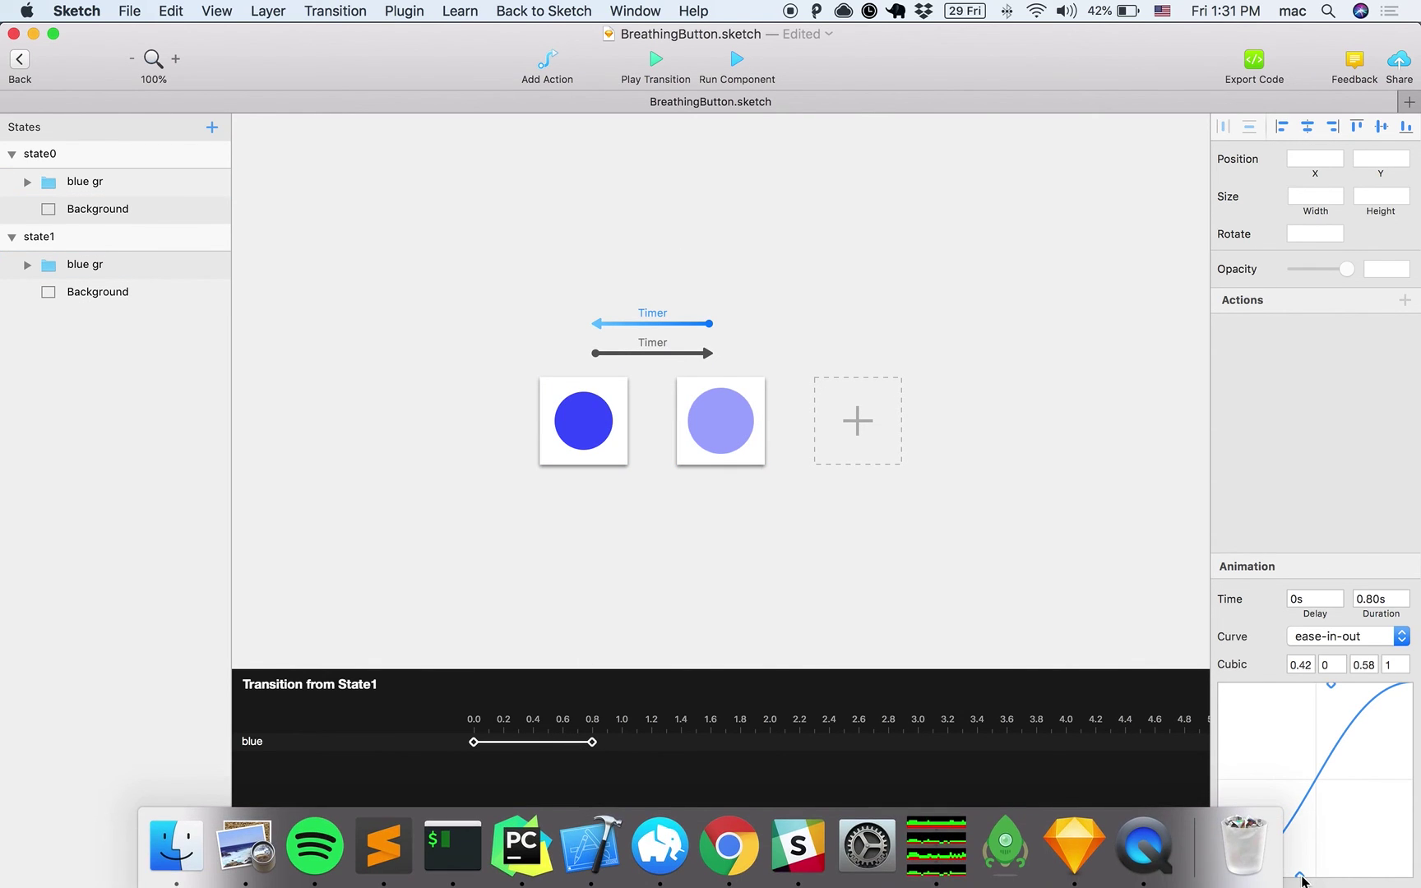
left_click_drag(1298, 874, 1384, 833)
left_click_drag(1327, 683, 1246, 736)
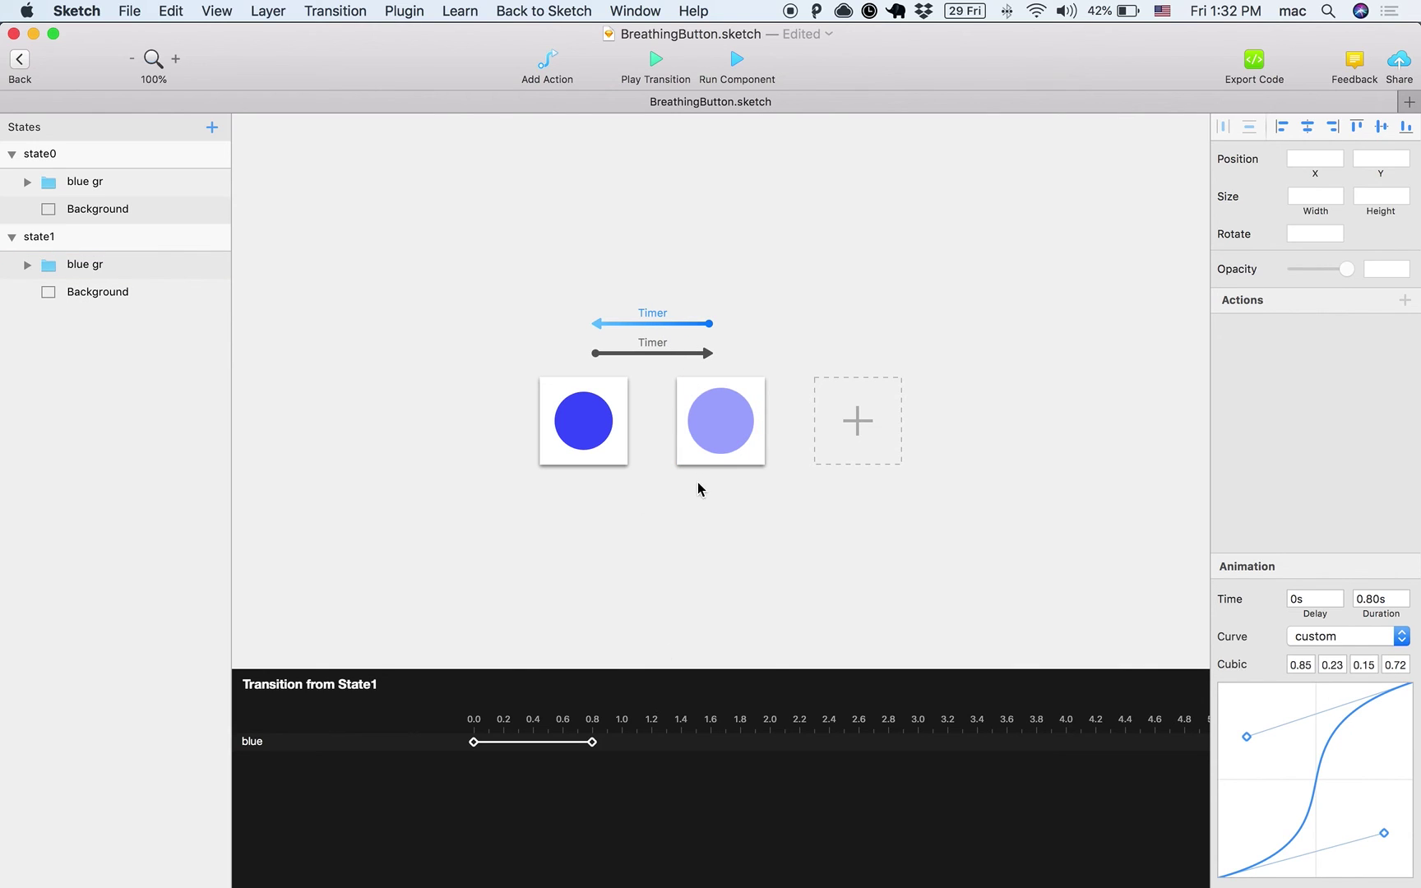
Shorten the Initial-to-State1 timer animation to 1.10 s and preview the breathing circle live.
left_click(678, 355)
left_click_drag(712, 743, 637, 742)
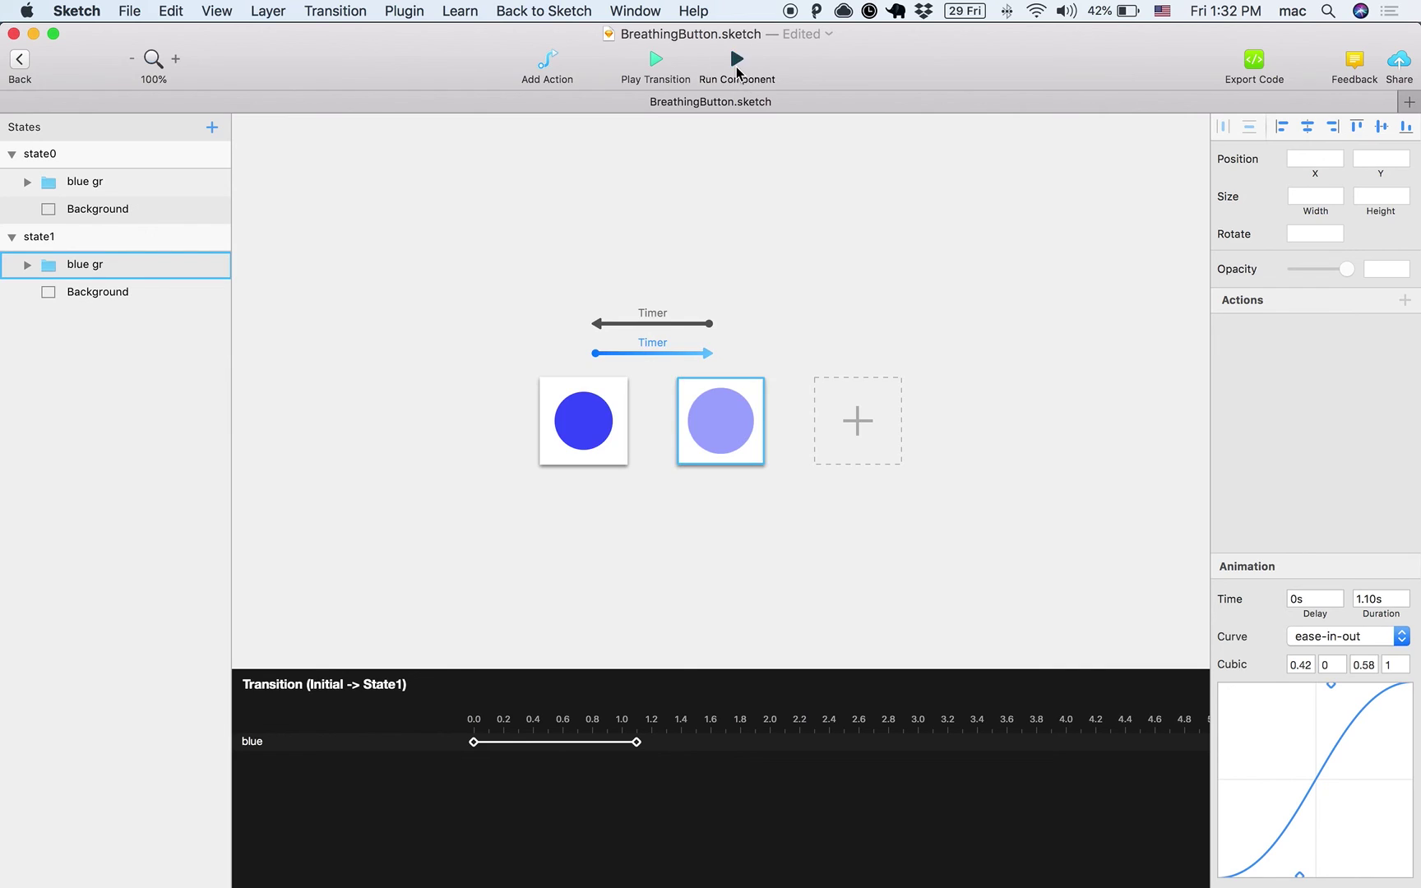
left_click(736, 60)
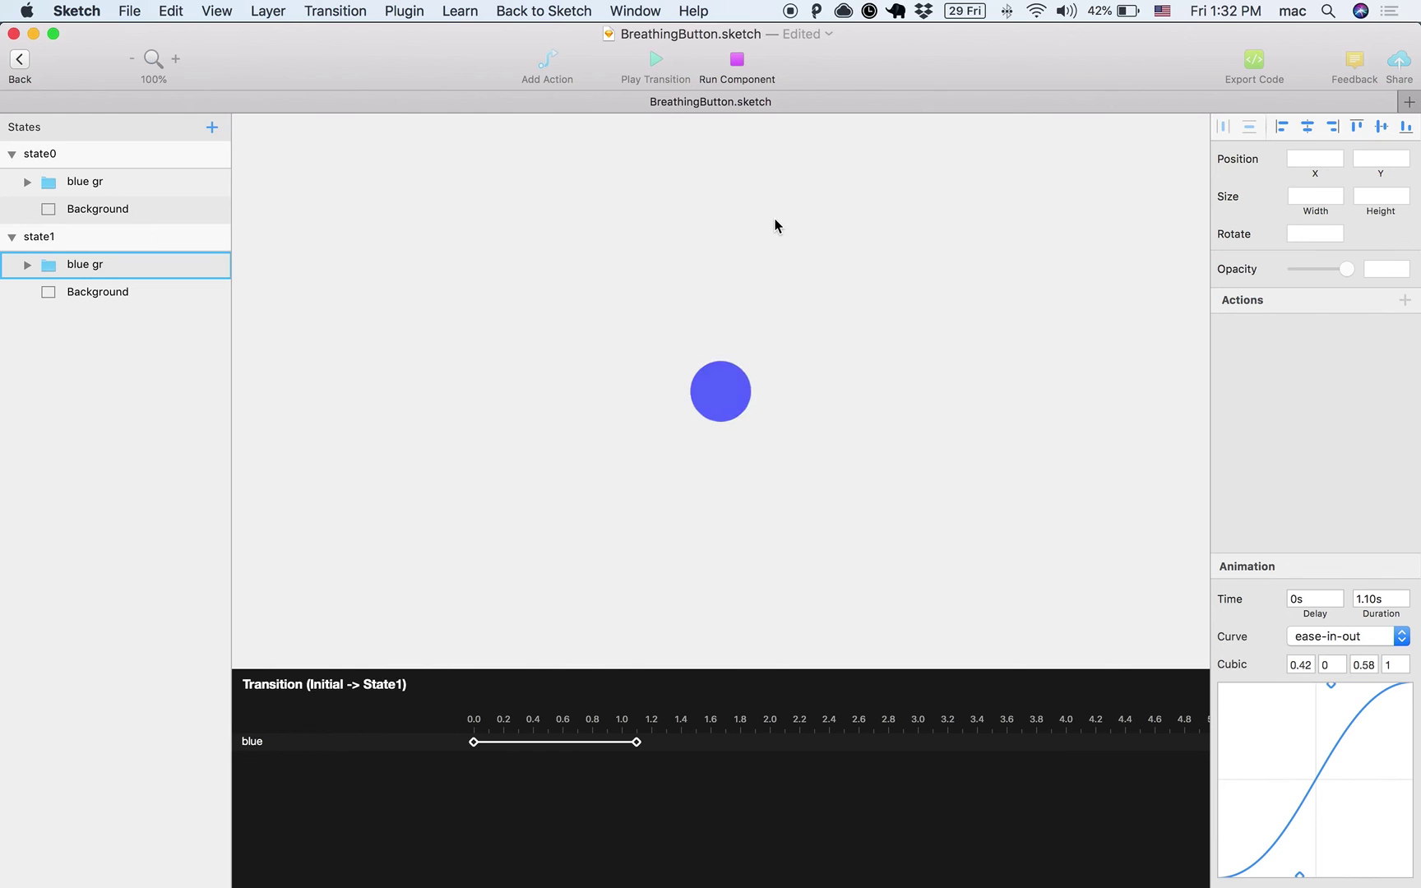
left_click(738, 78)
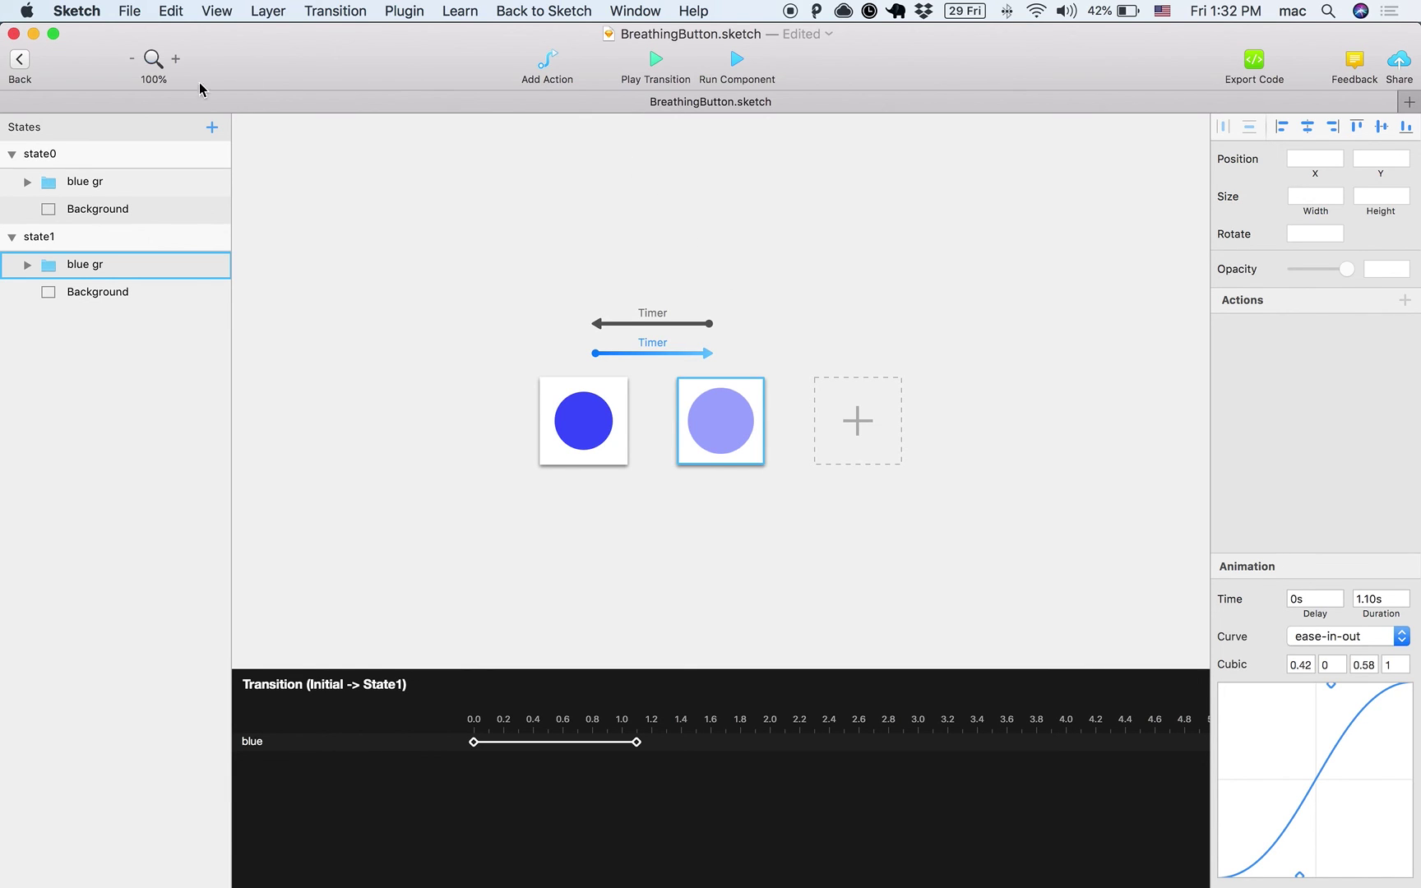
Go back to the plus-button menu component and live-preview expanding and collapsing the menu.
left_click(18, 59)
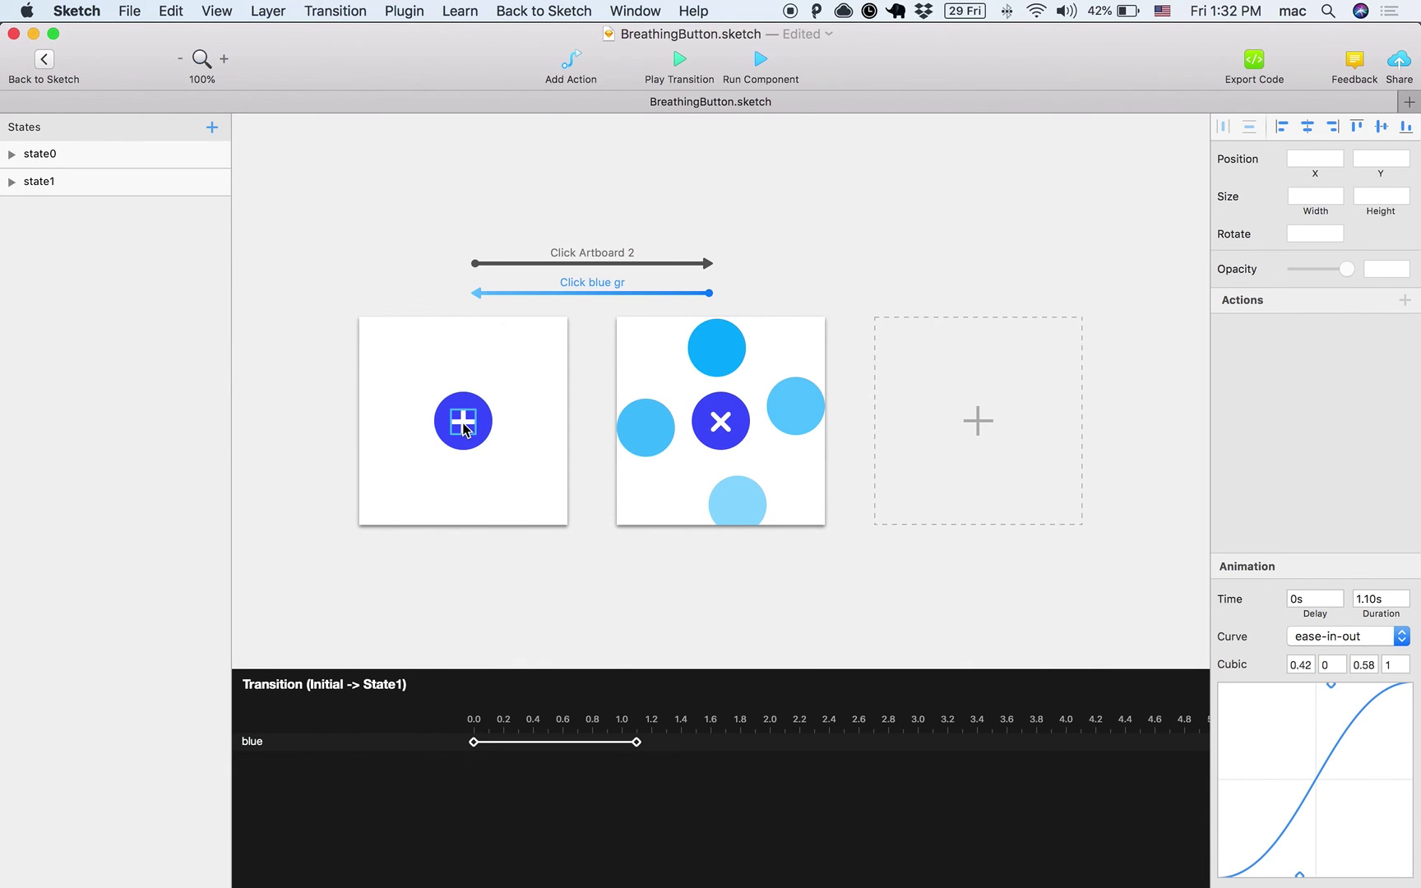
left_click(760, 73)
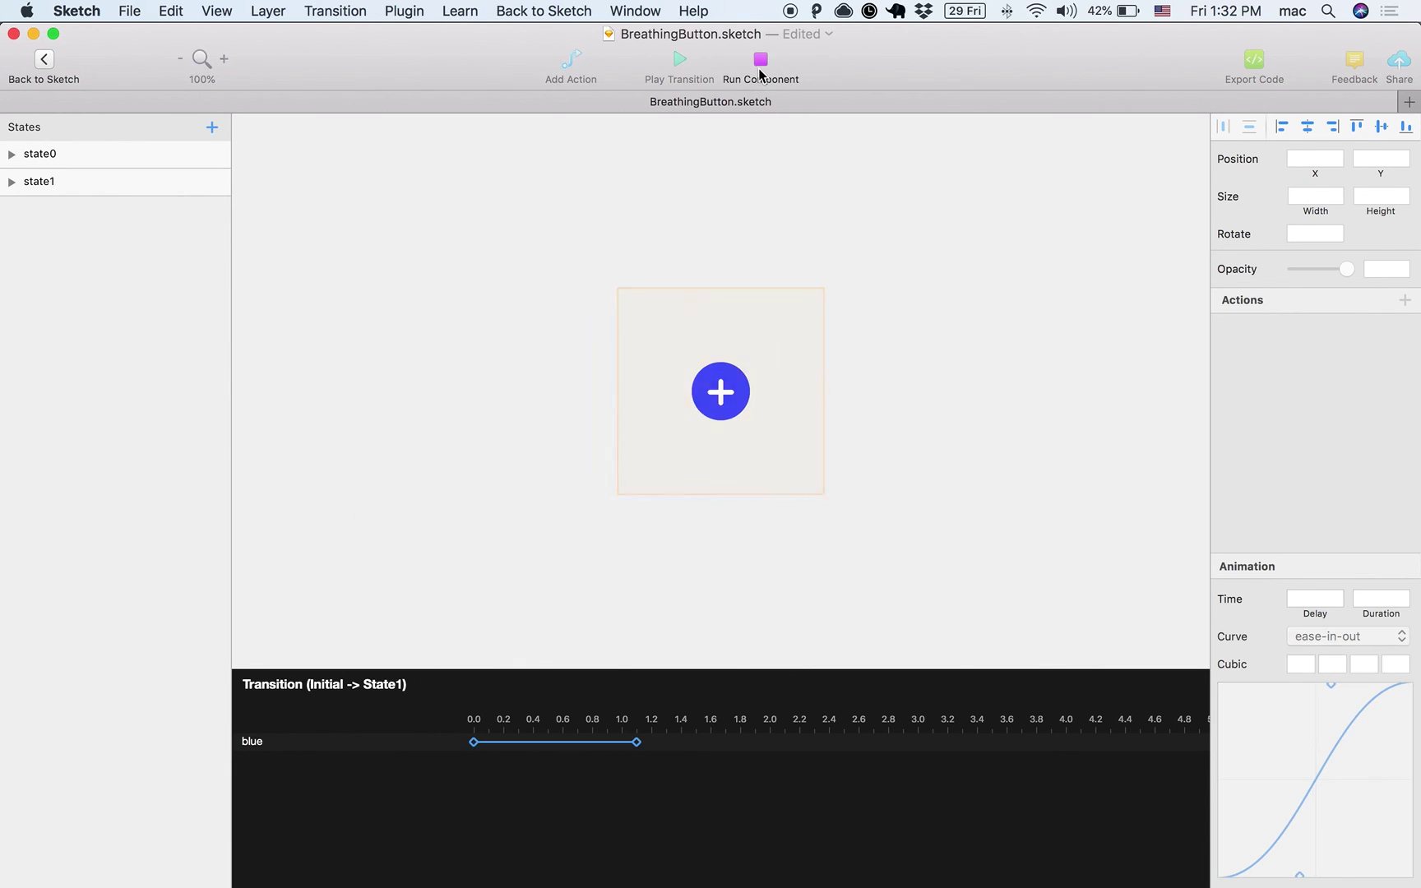
left_click(709, 403)
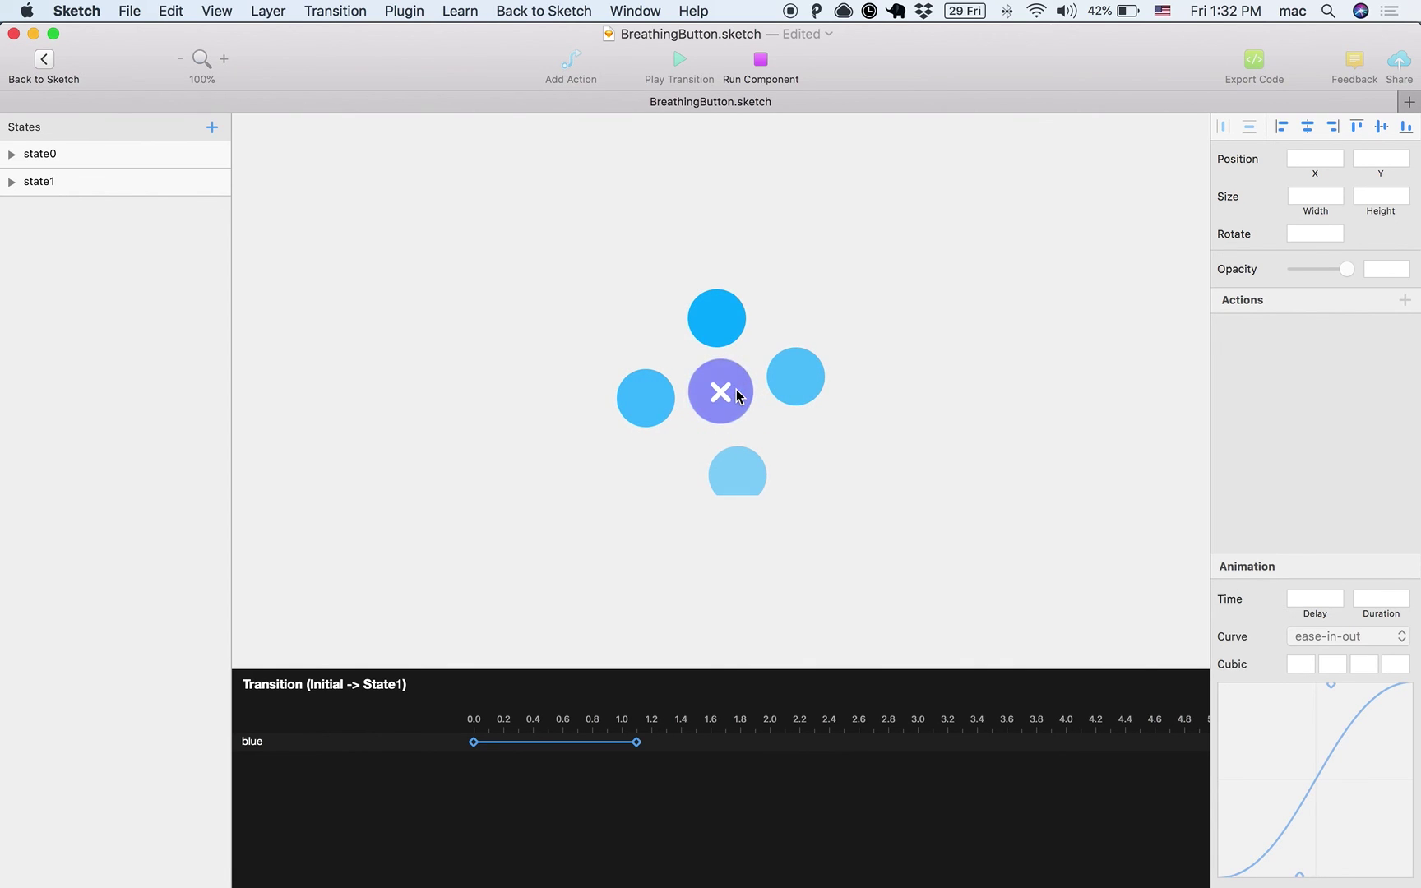
left_click(733, 395)
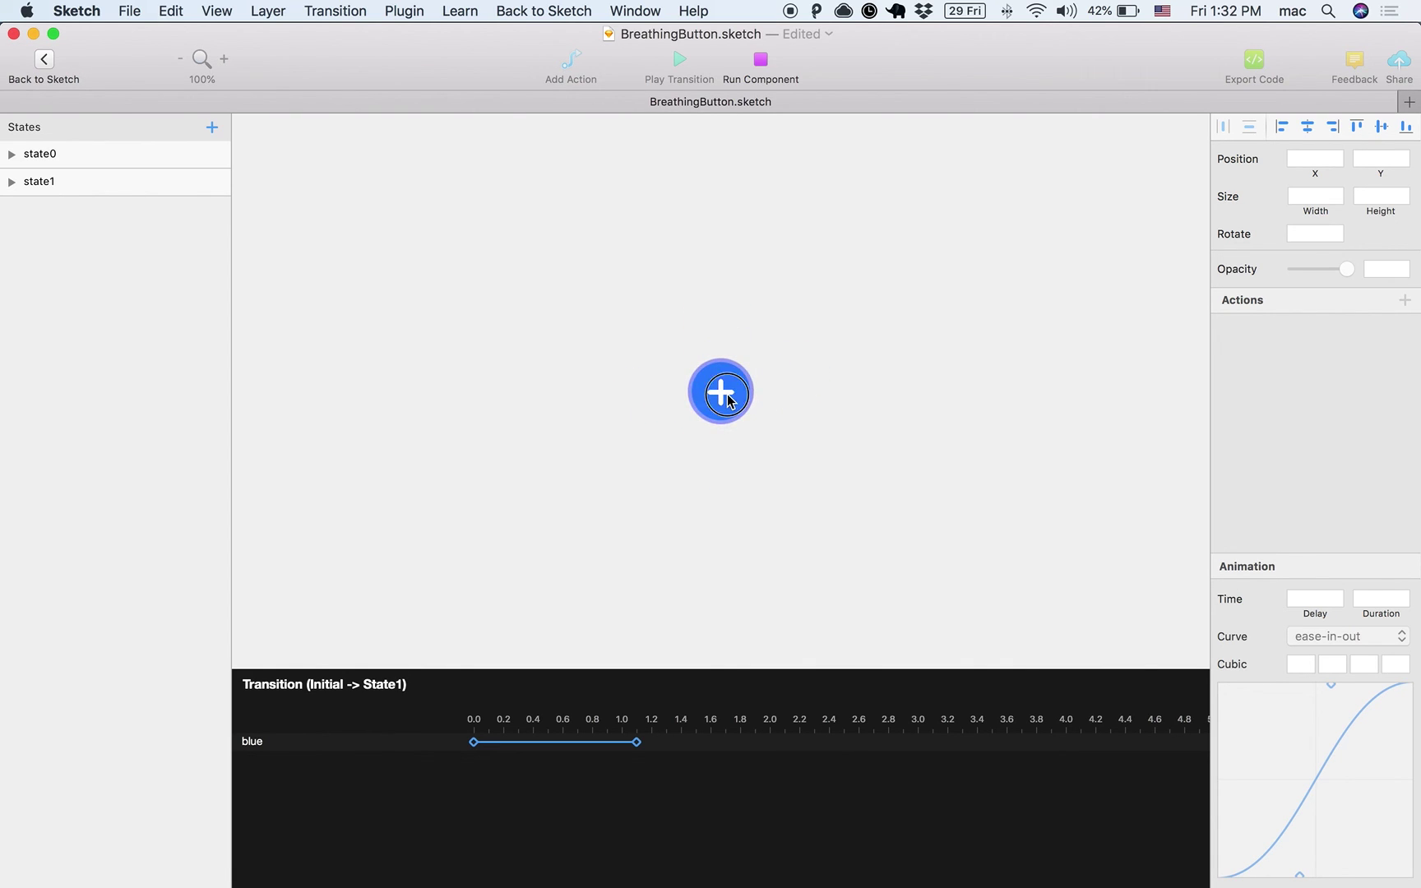
left_click(727, 396)
left_click(727, 395)
left_click(758, 66)
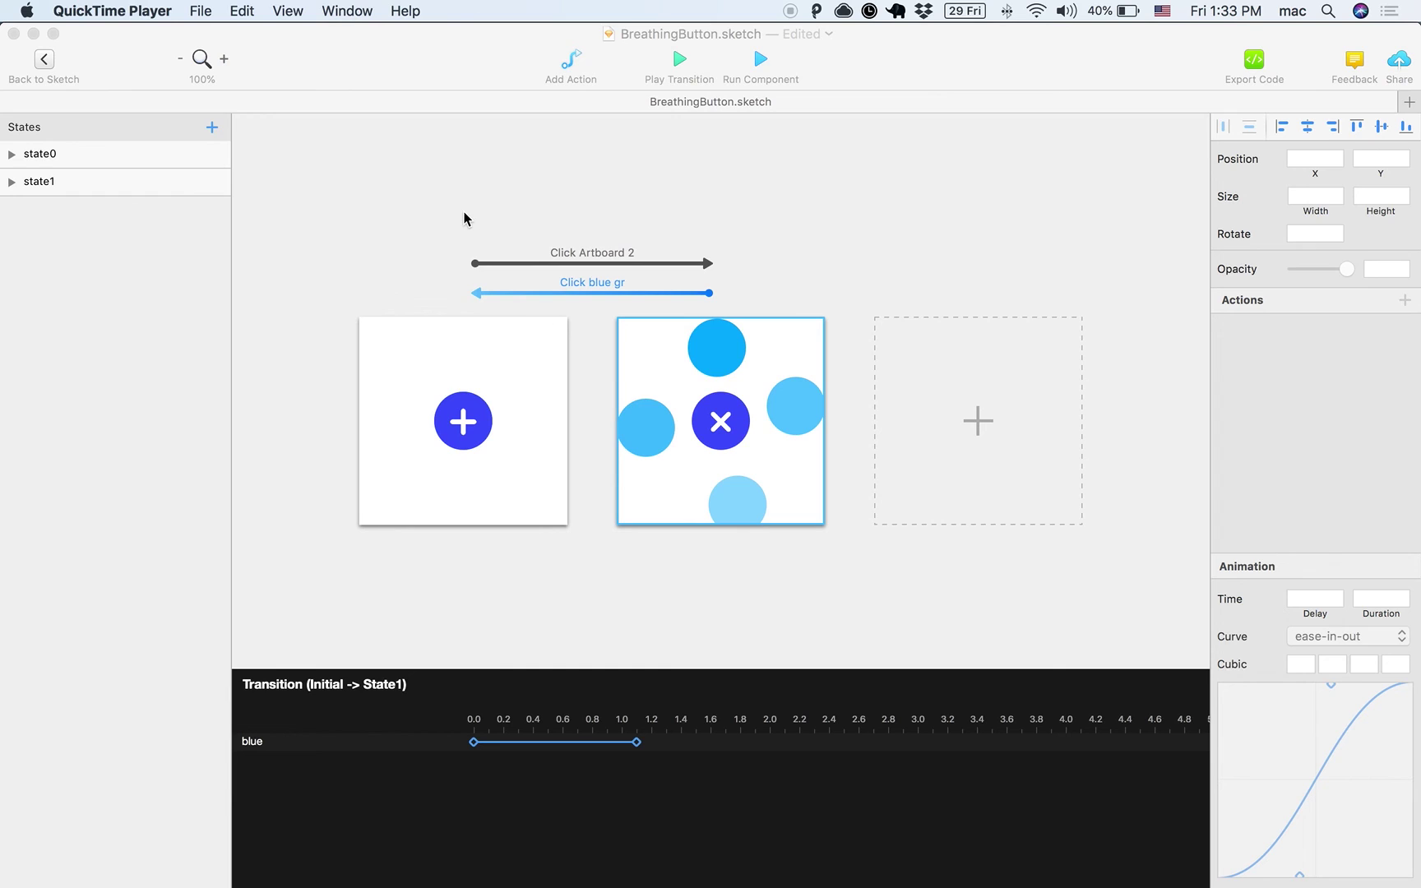
Export the plus-button menu component to Anima's Timeline Handoff as a shareable web preview.
left_click(464, 213)
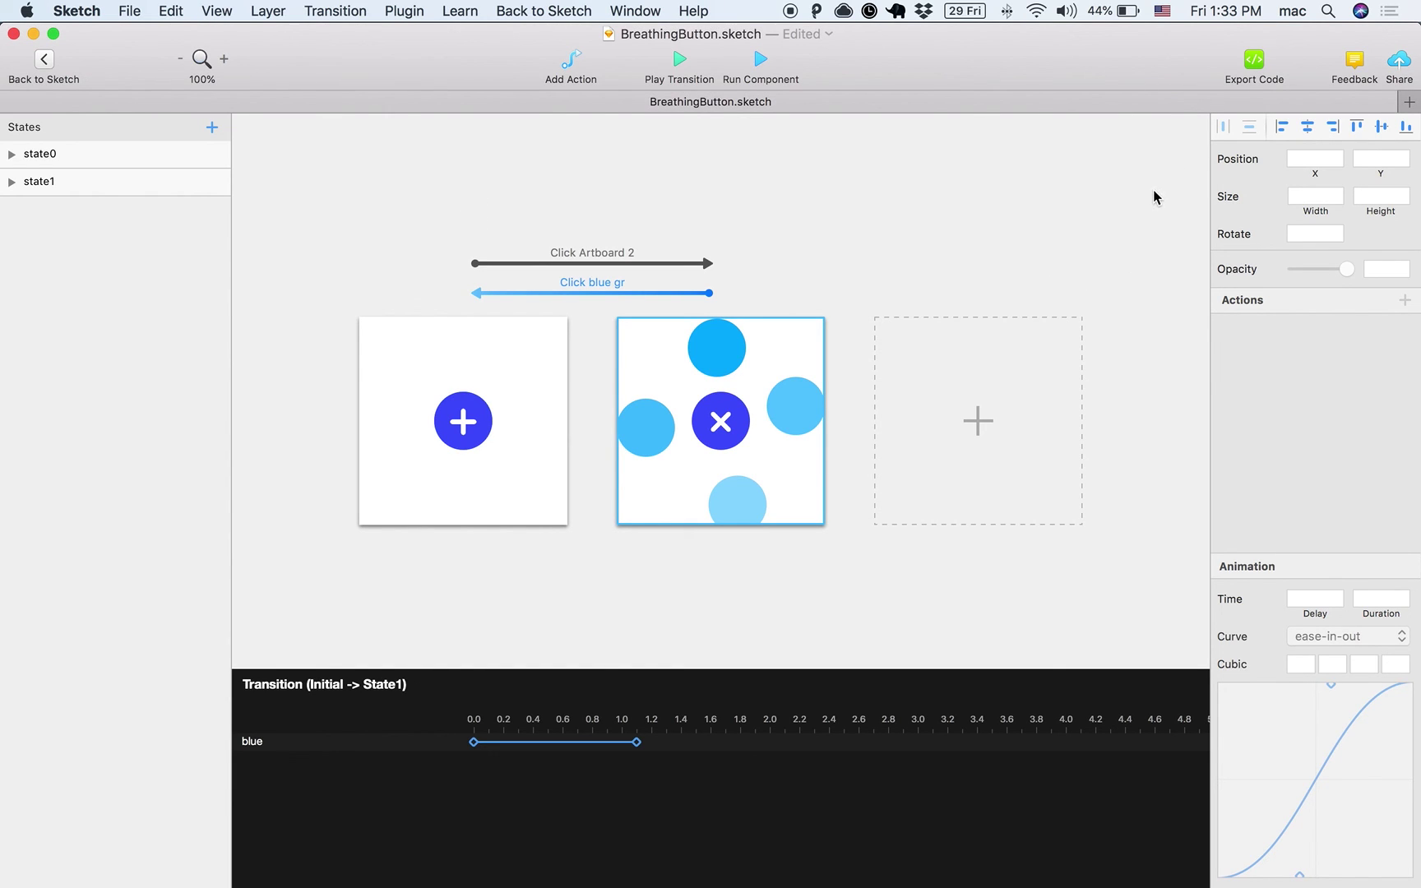
left_click(1254, 59)
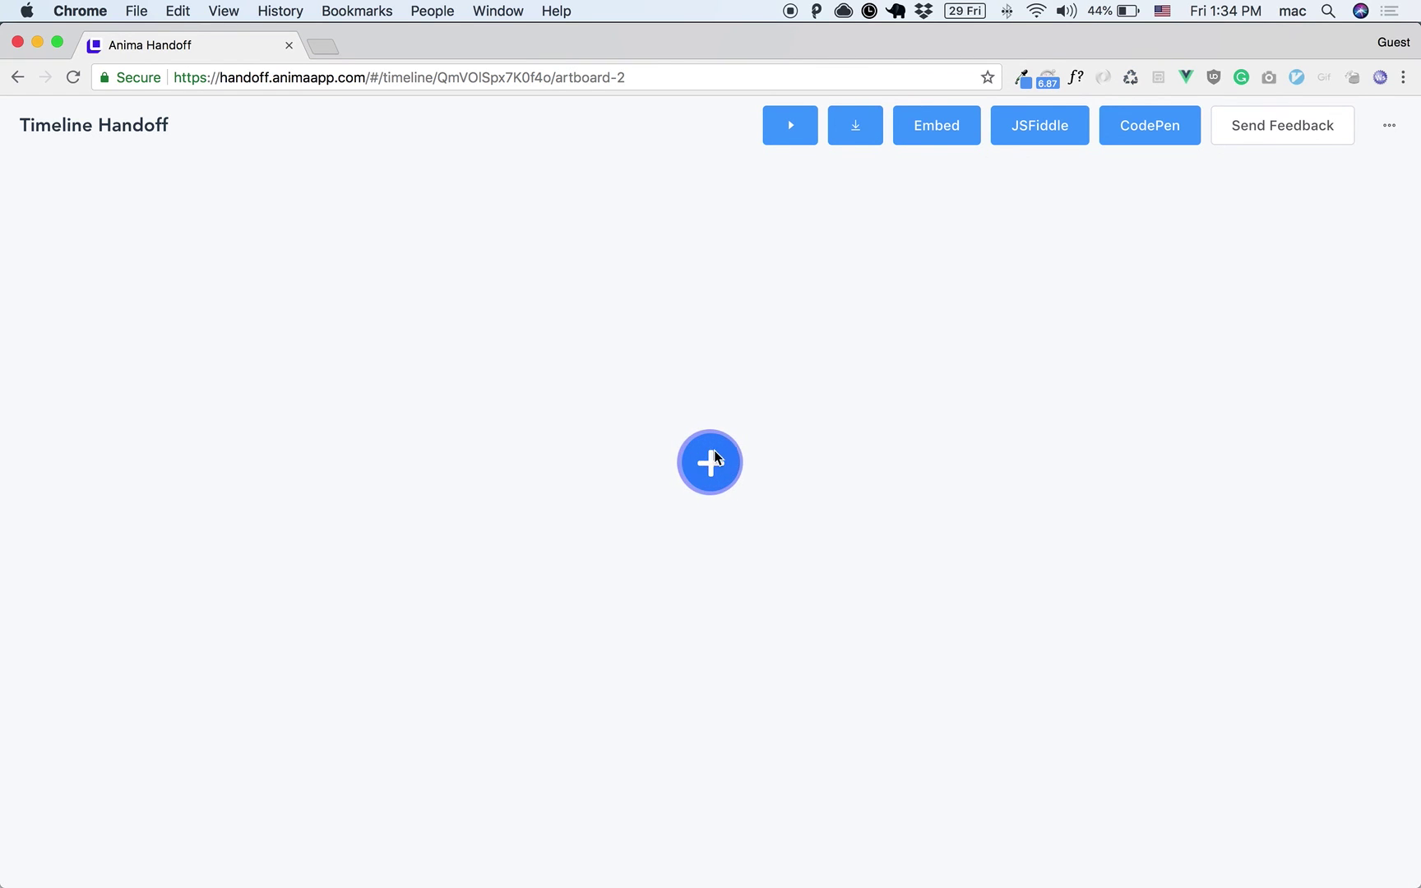
left_click(725, 468)
left_click(725, 468)
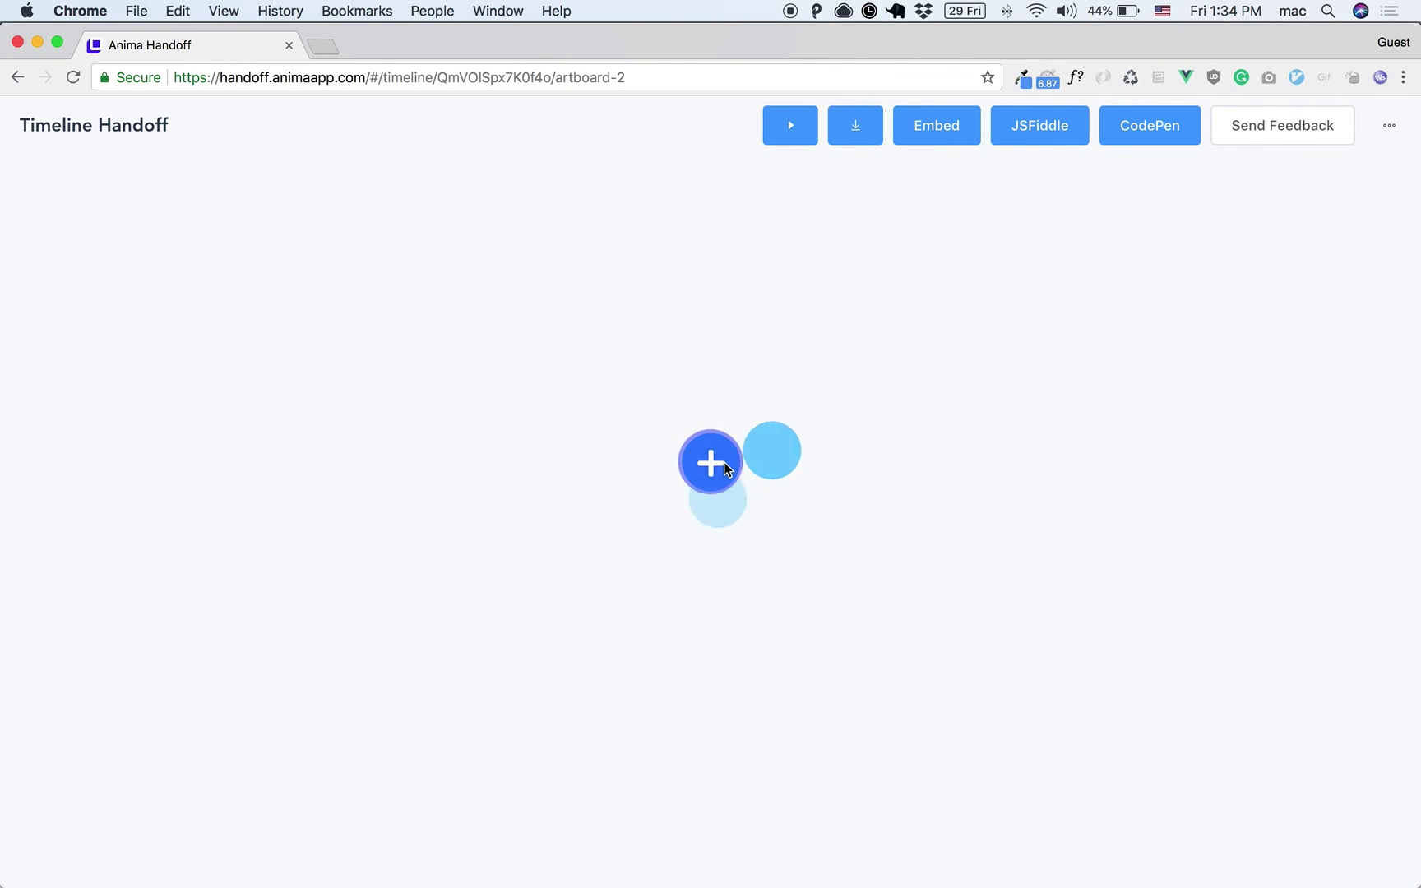
left_click(725, 468)
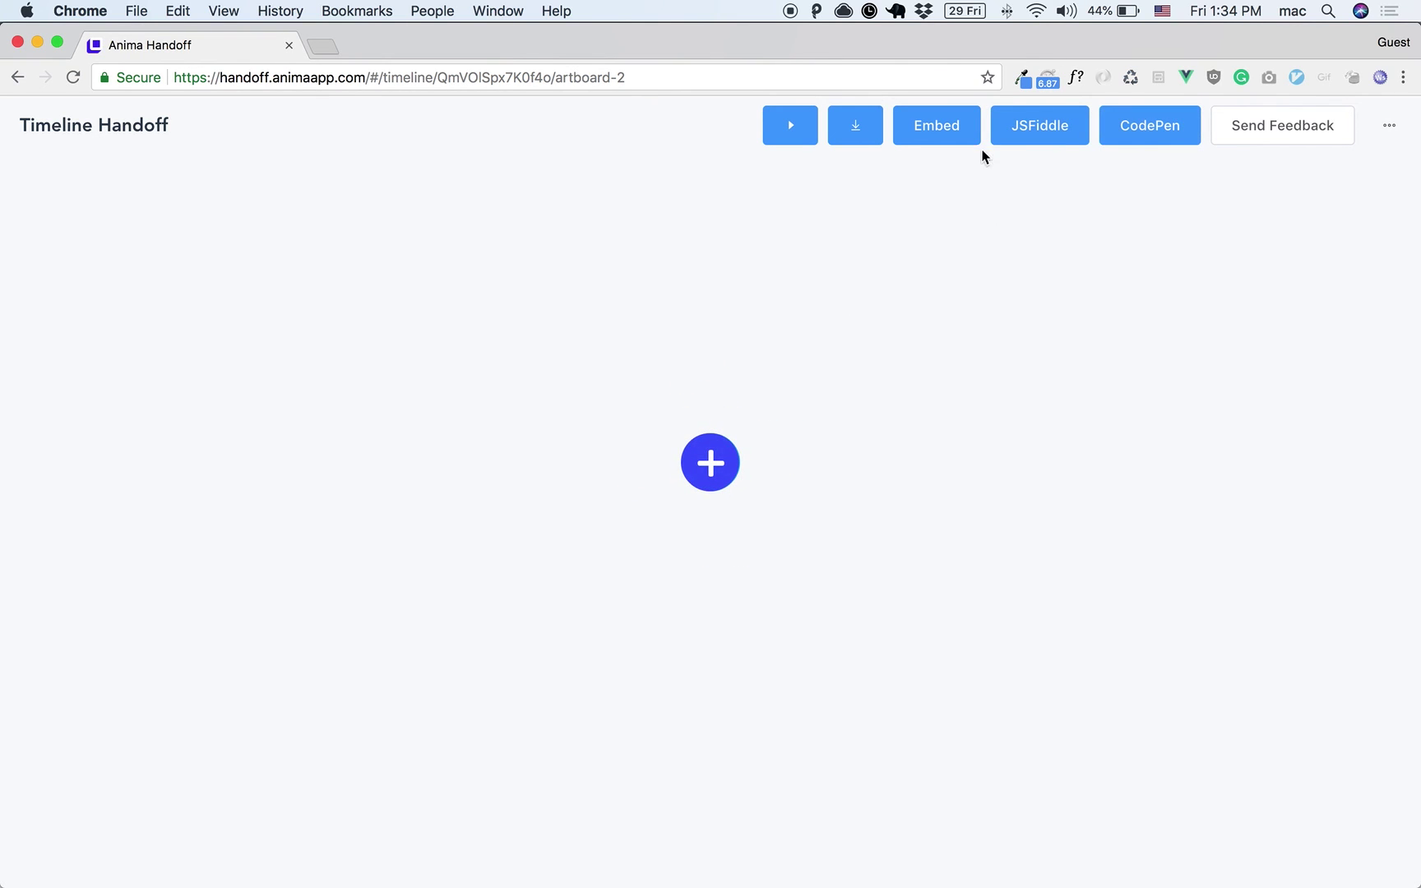
left_click(959, 137)
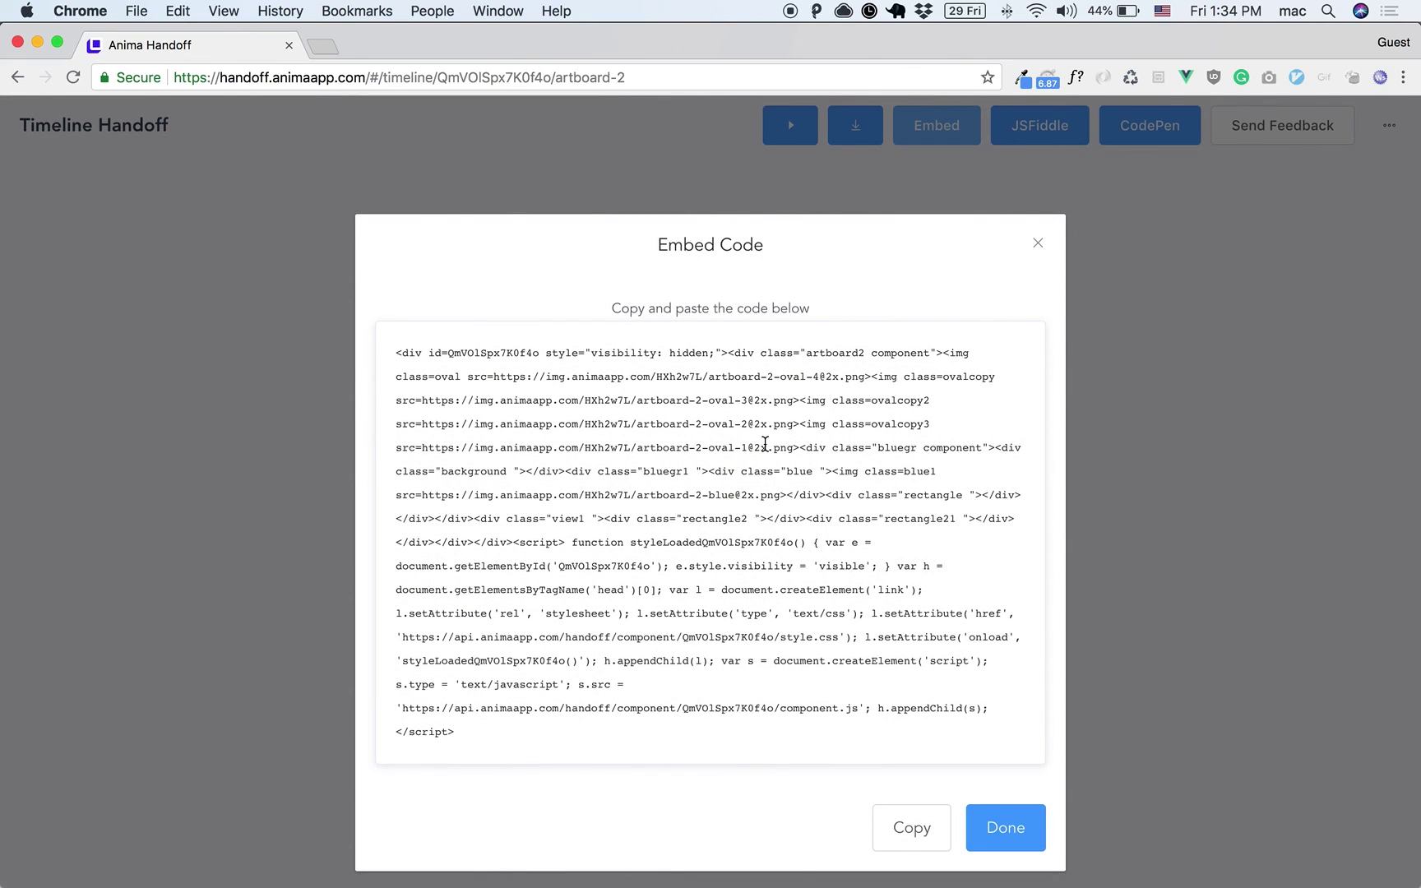
left_click(1005, 828)
left_click(711, 464)
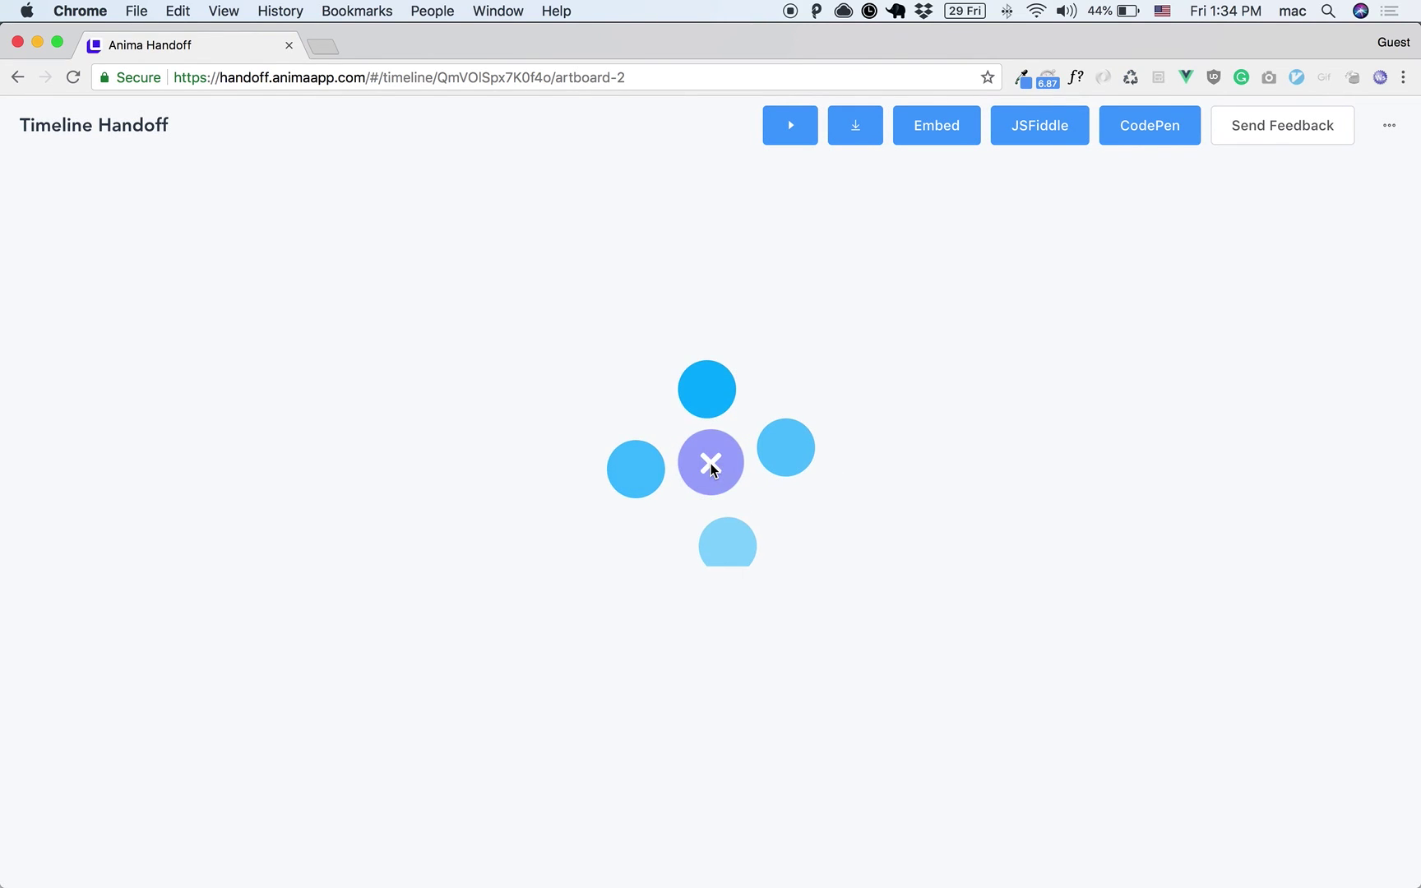
left_click(711, 464)
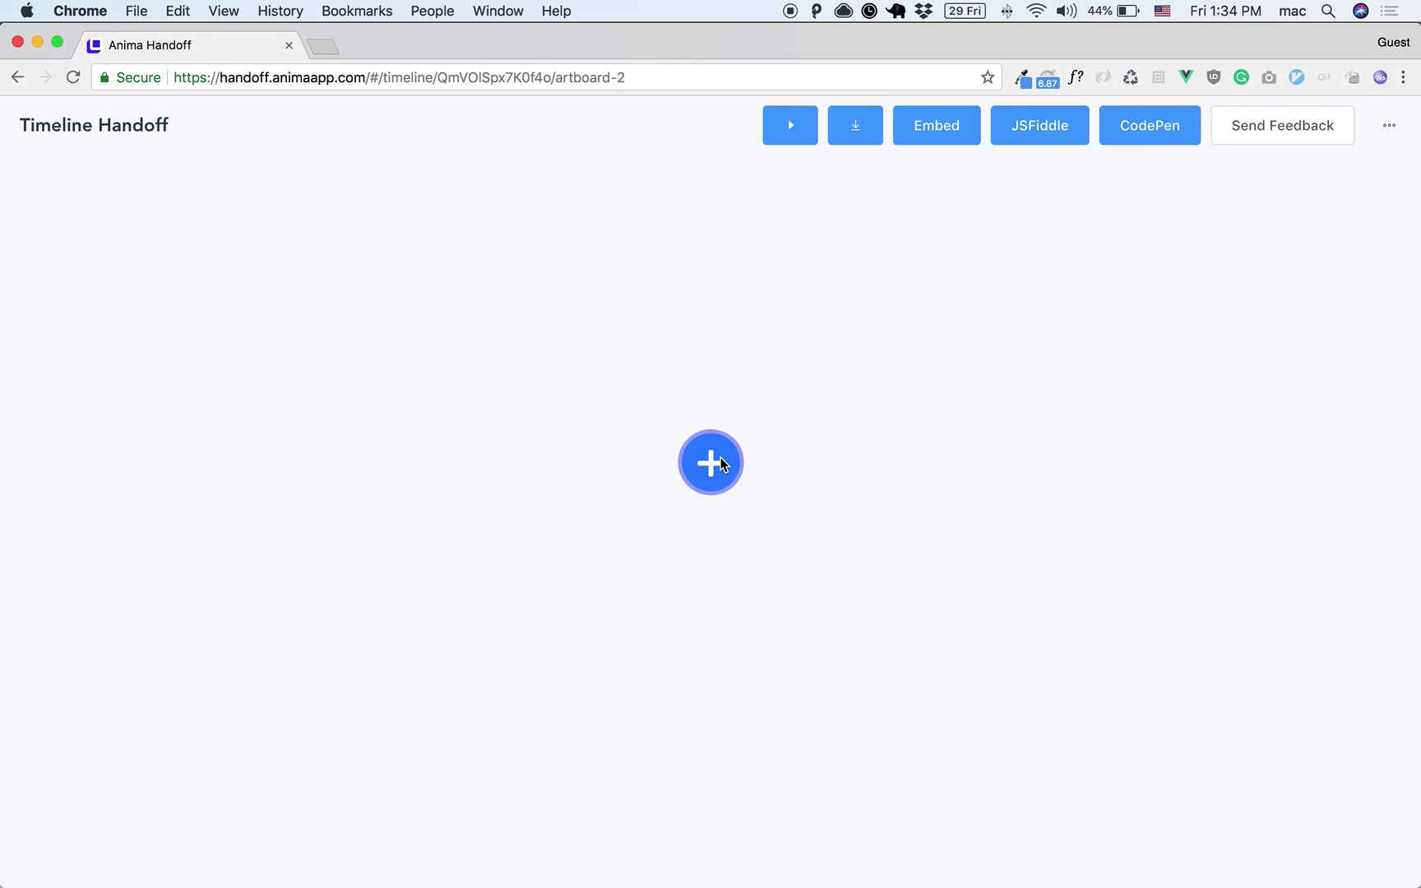